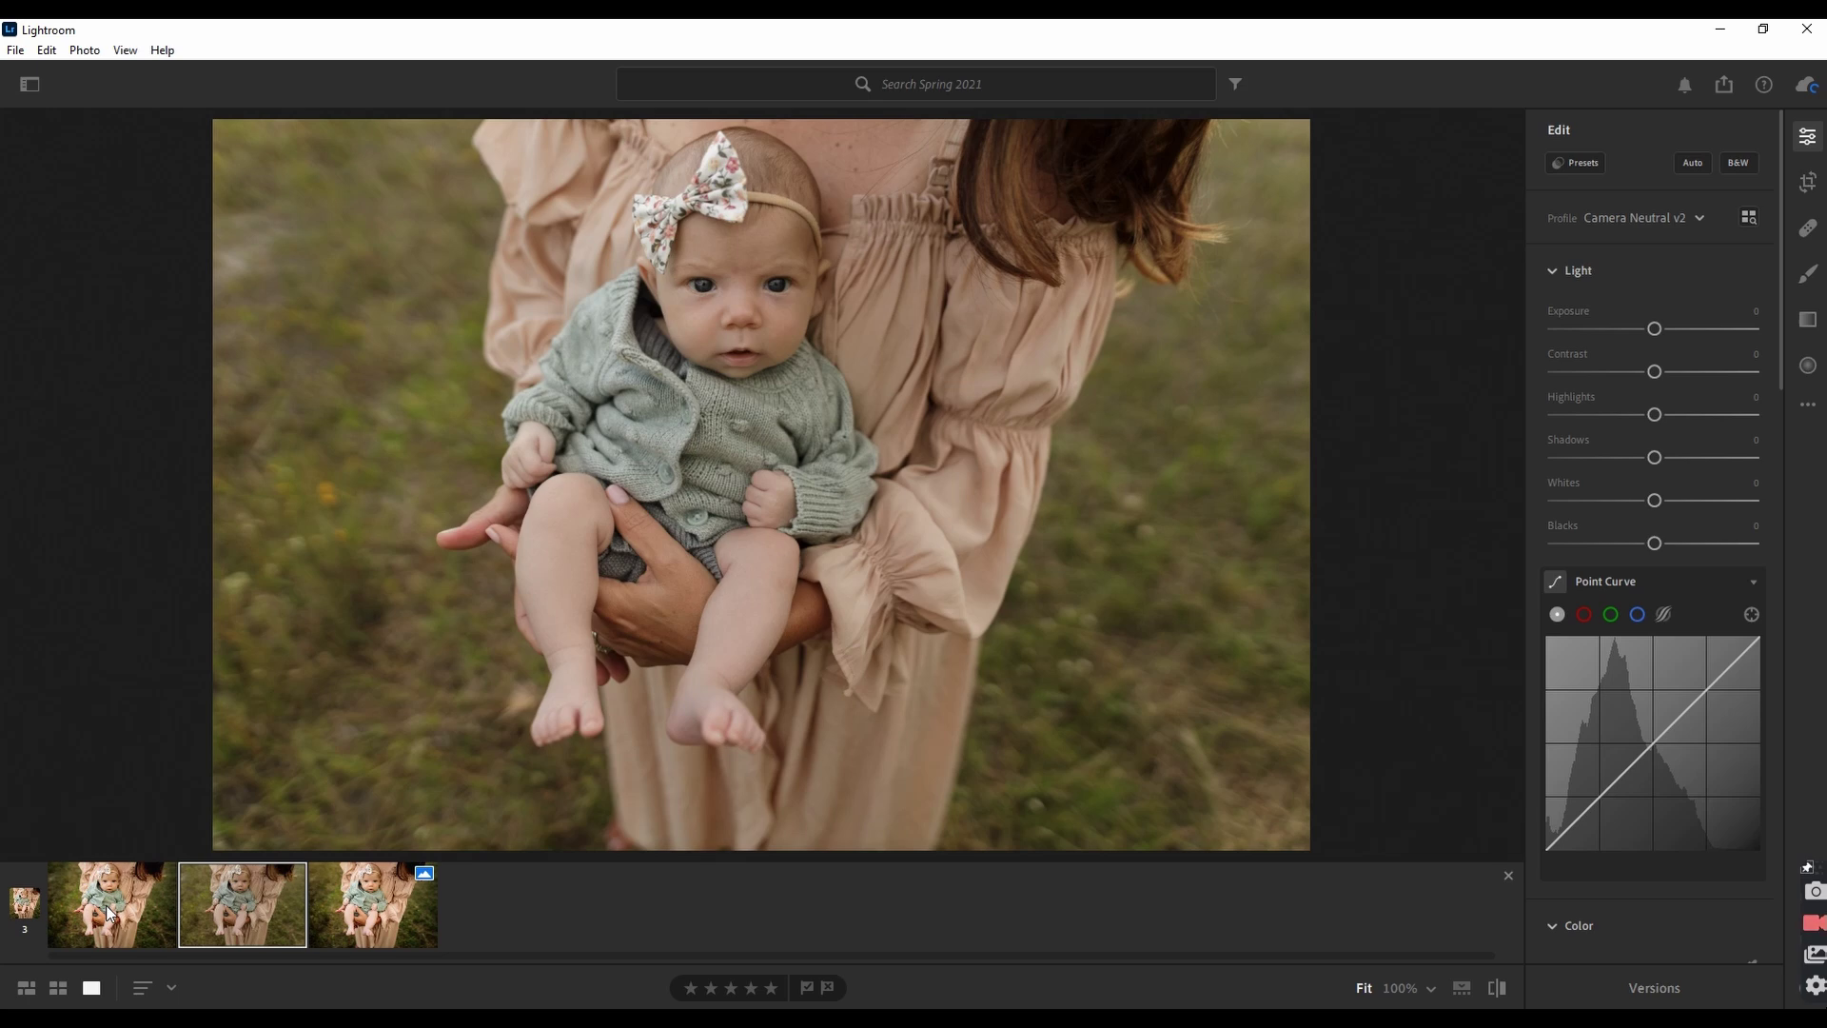
Step: Compare the finished edit of the baby photo with the unedited copy, and select the unedited copy for editing
left_click(379, 909)
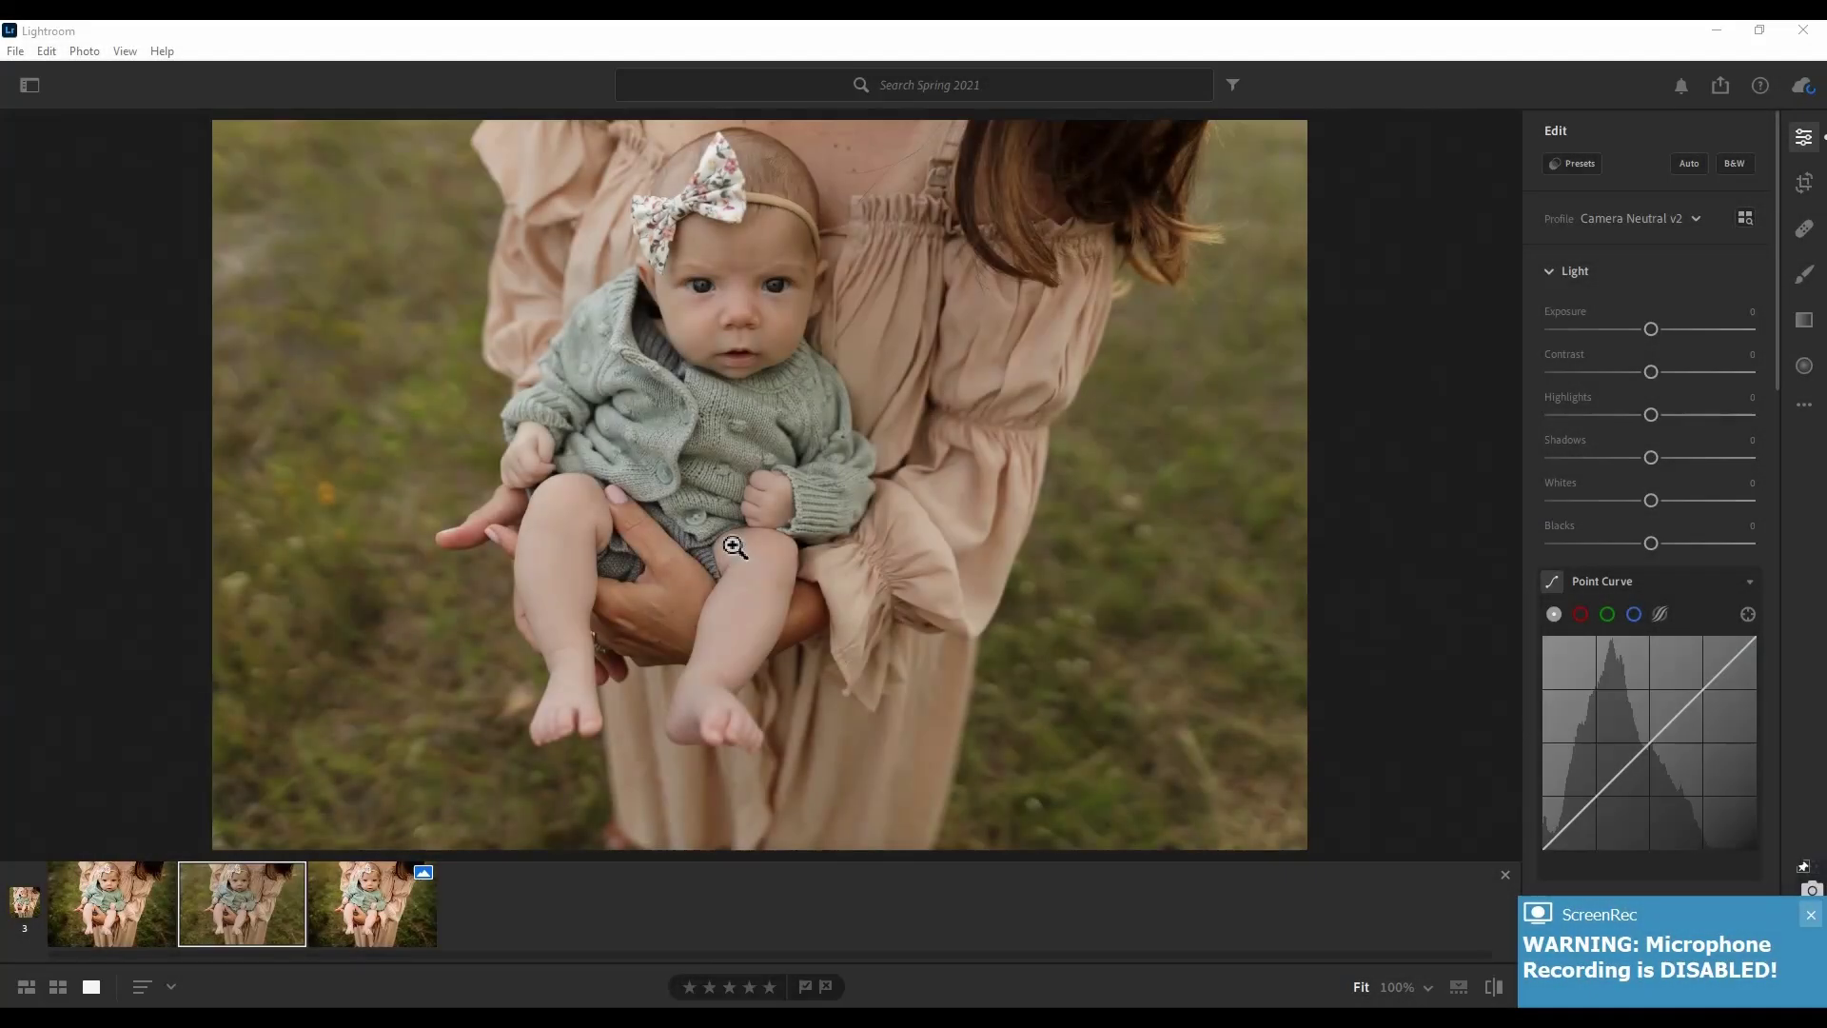
left_click(1811, 915)
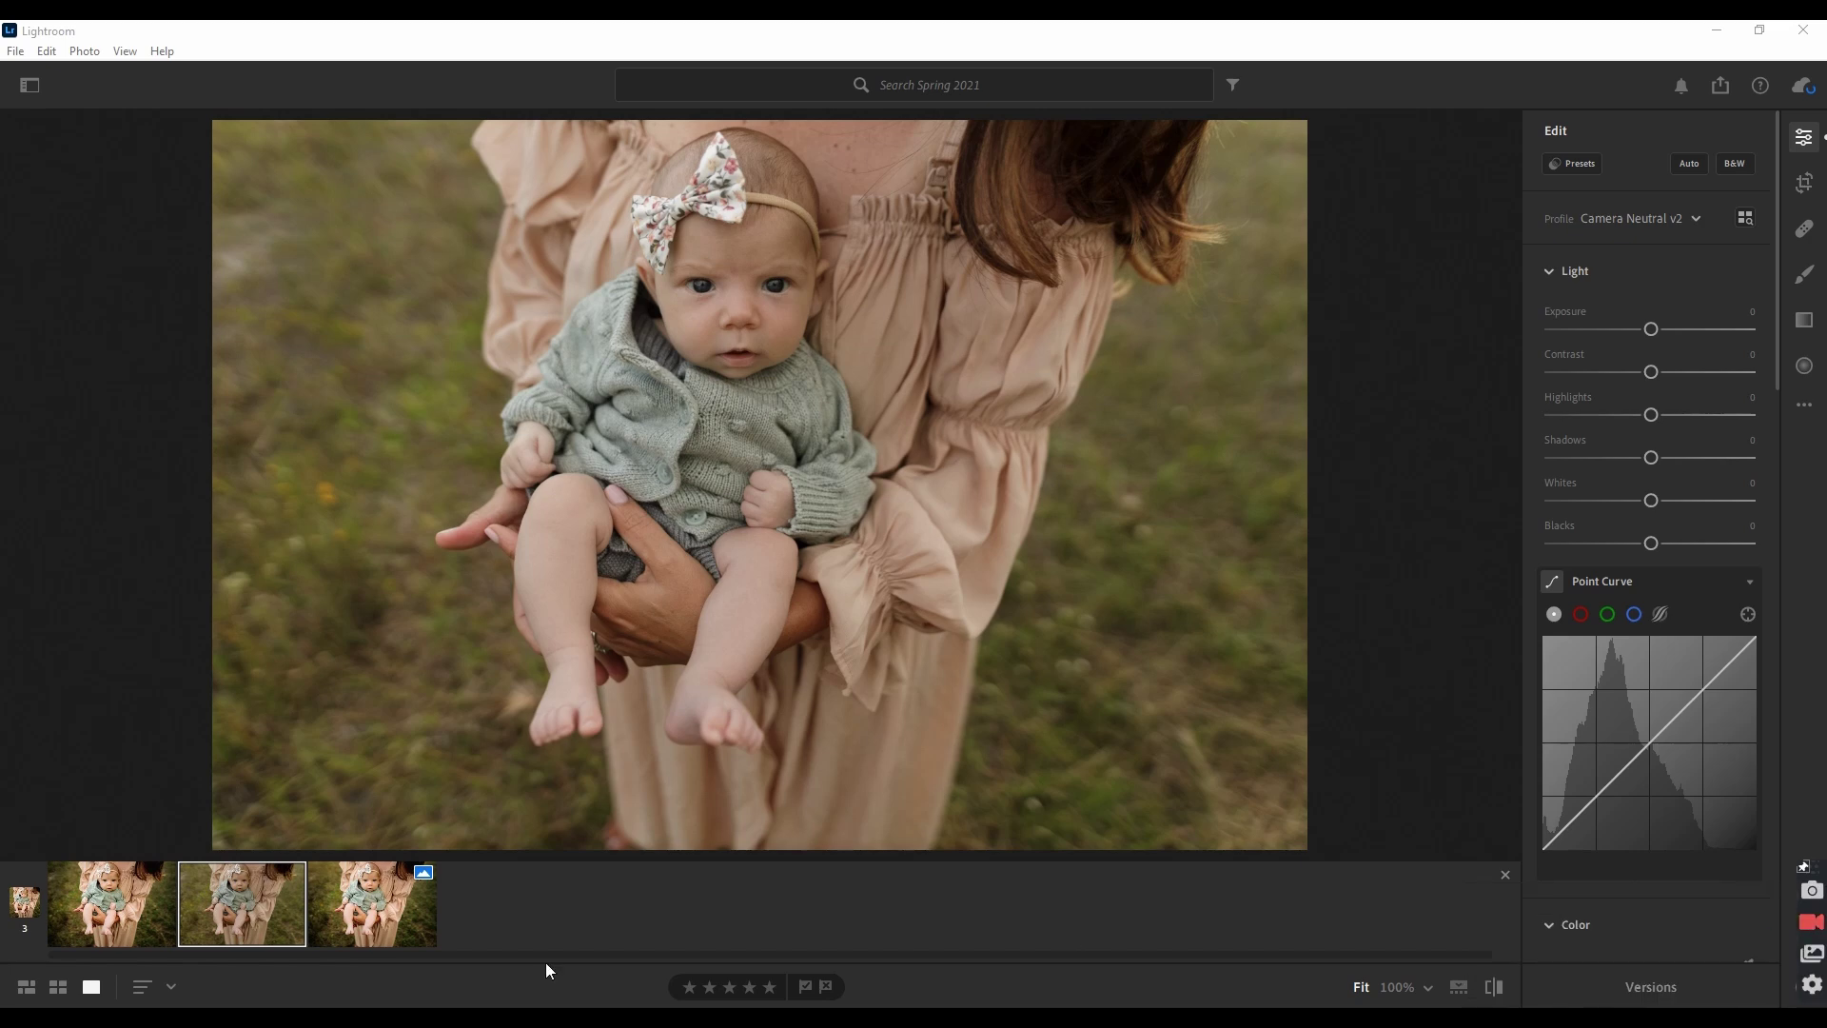
left_click(127, 912)
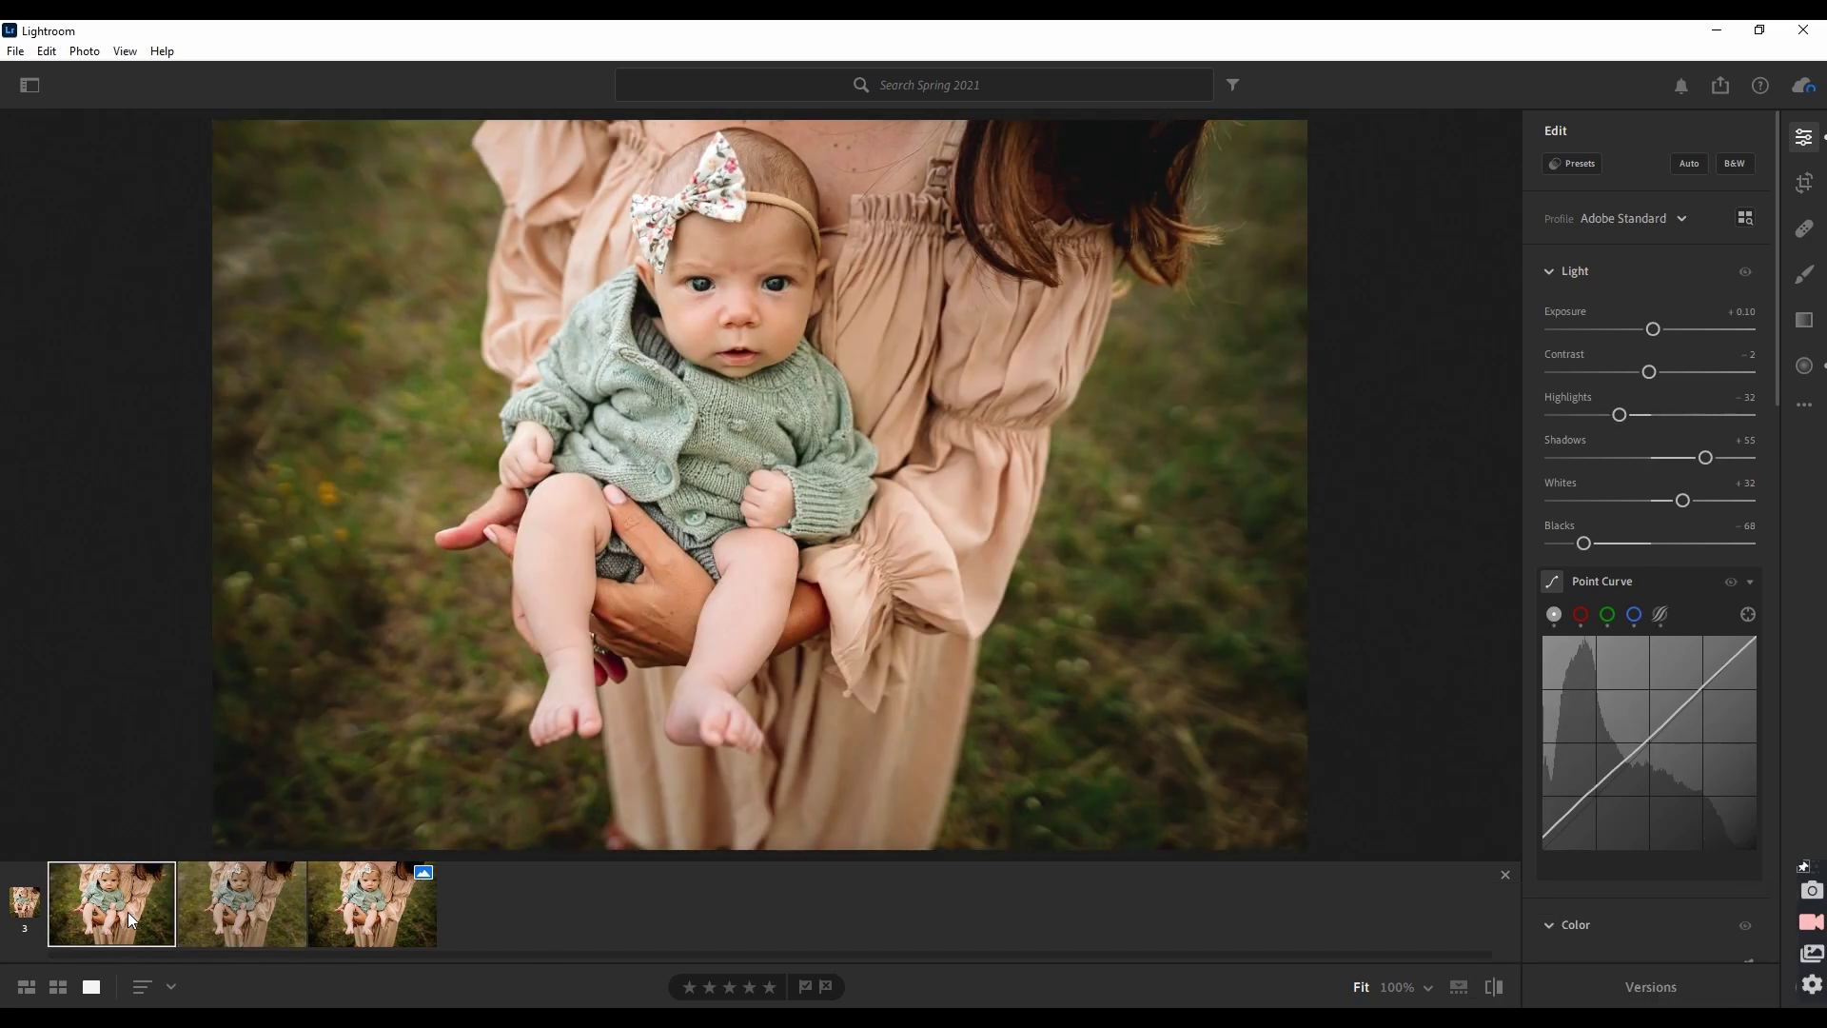
left_click(229, 894)
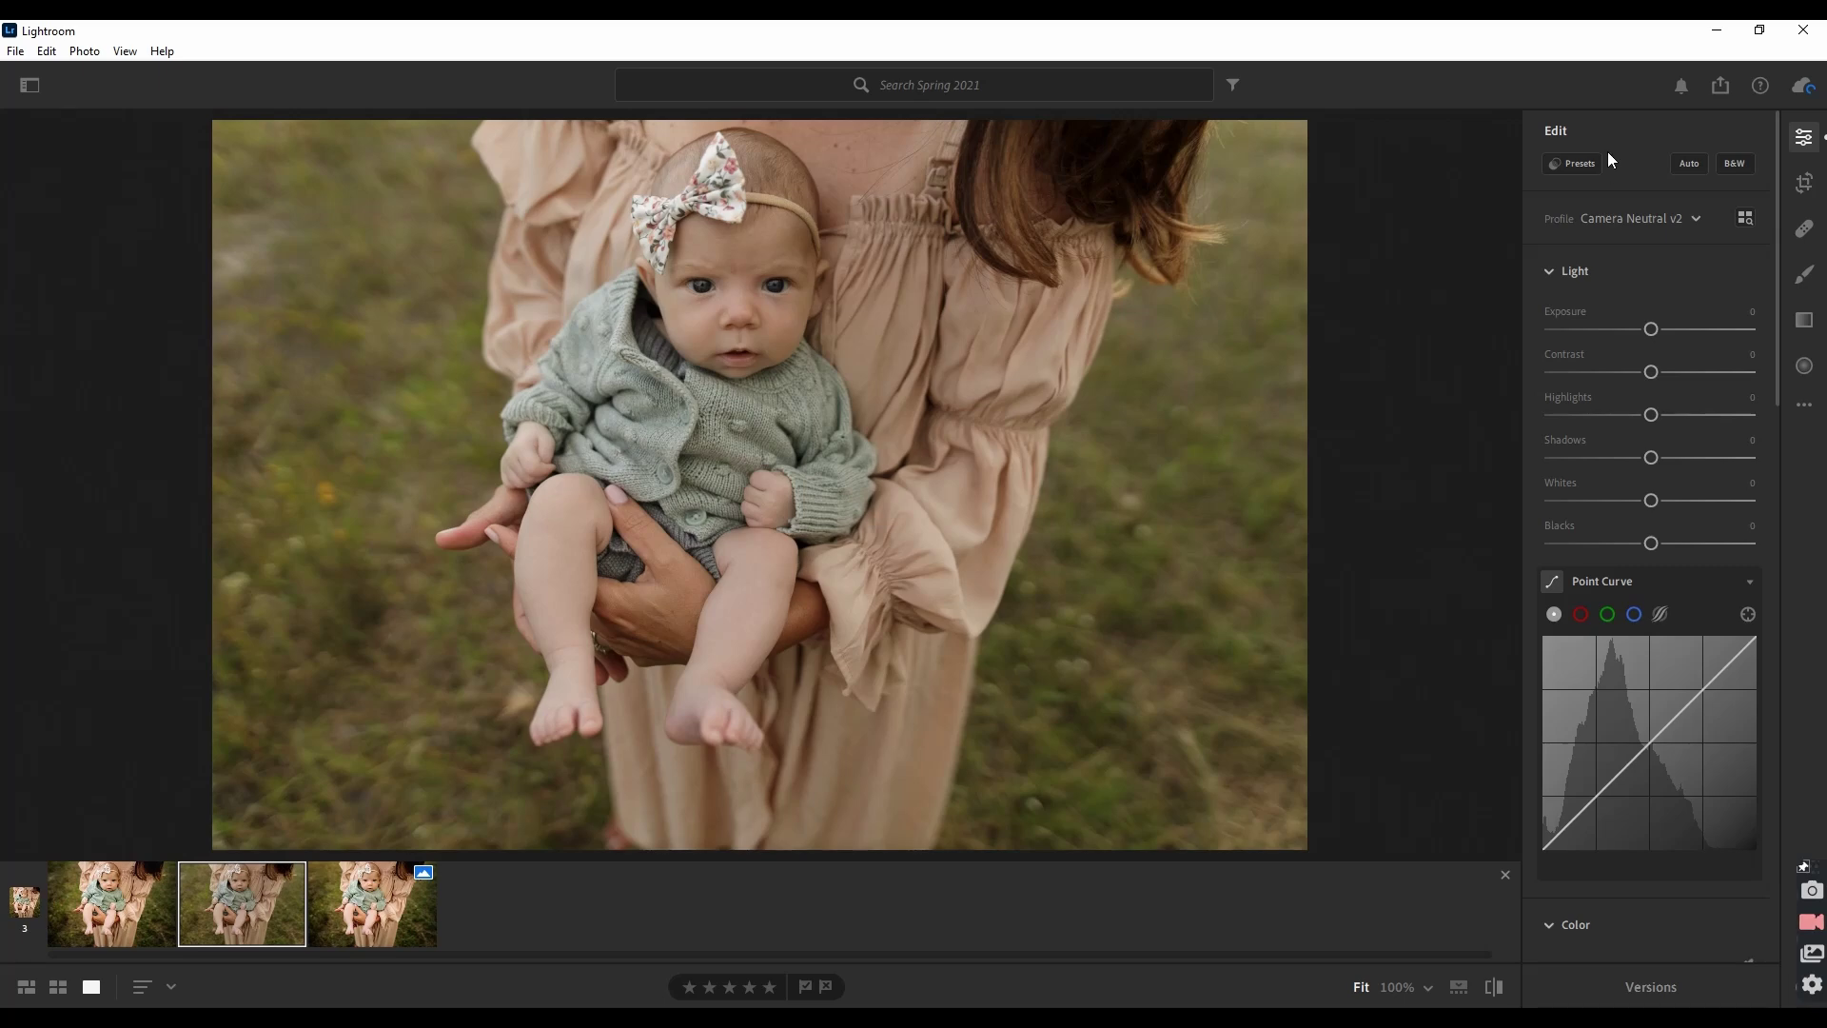
Step: Preview the Wandering Tribe – Nomadic presets on the unedited photo and try the first preset in that group
left_click(1574, 165)
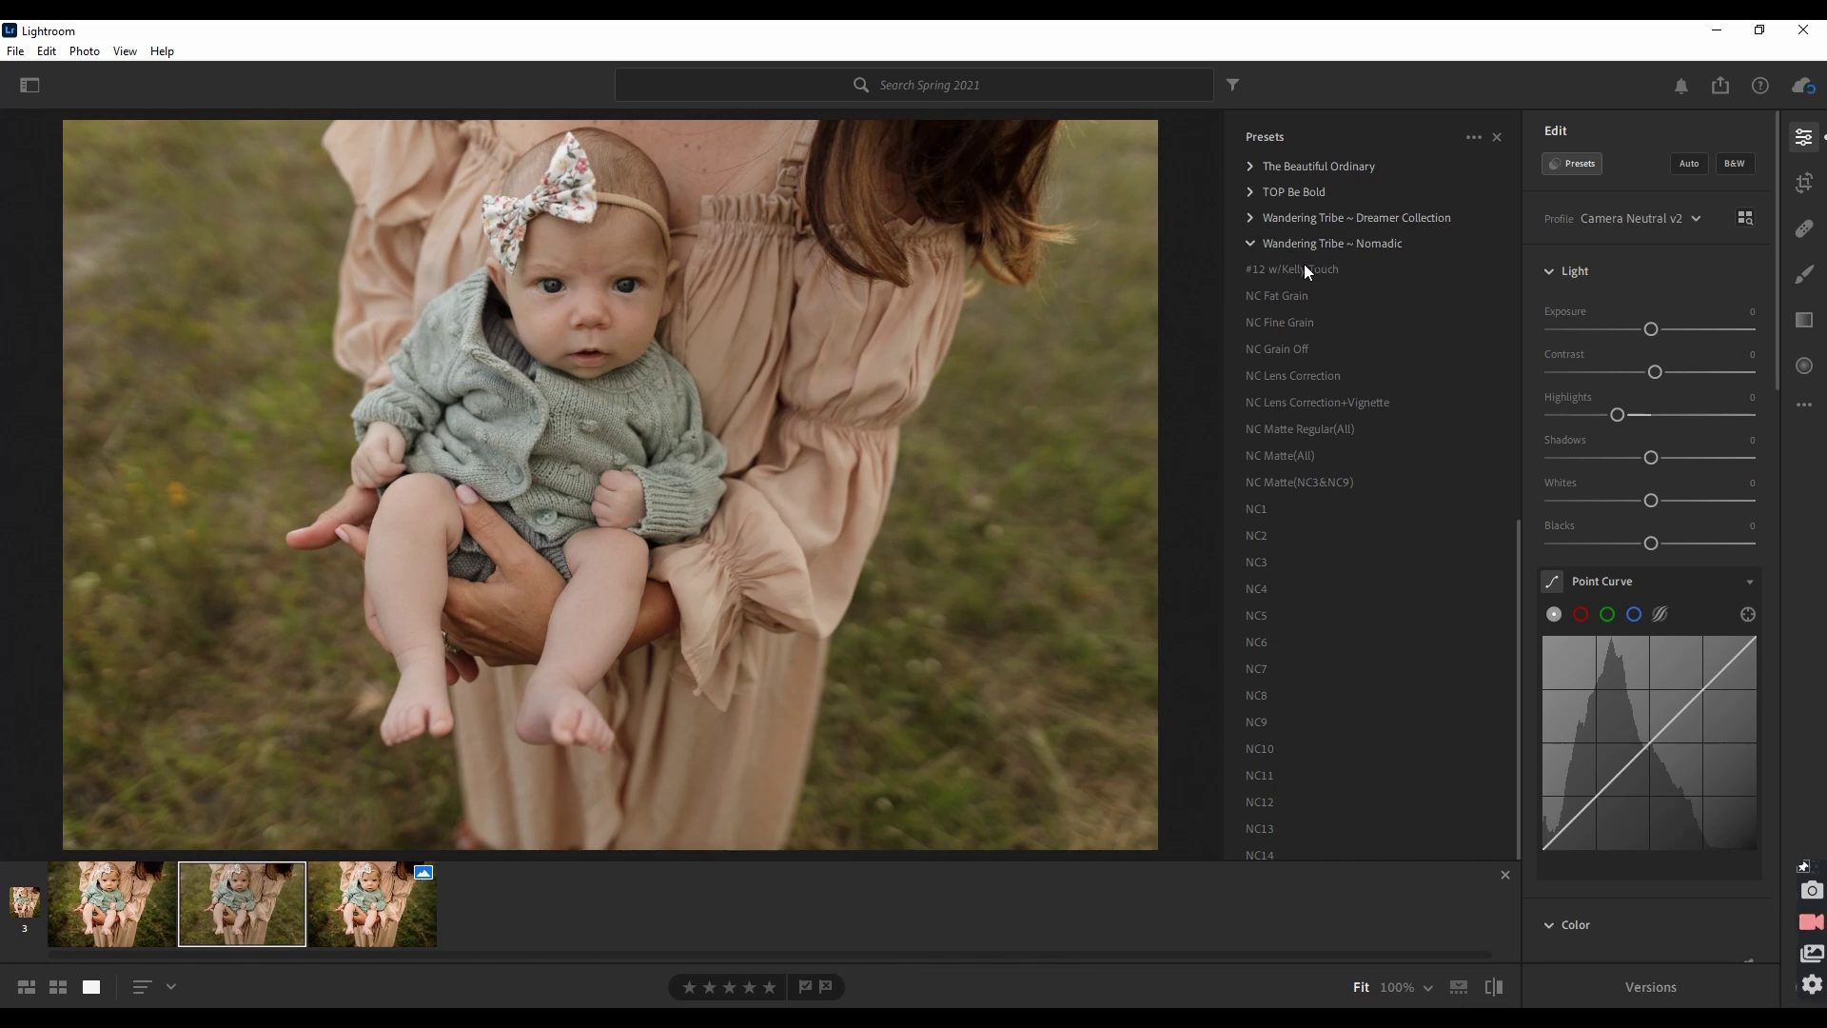
left_click(1310, 495)
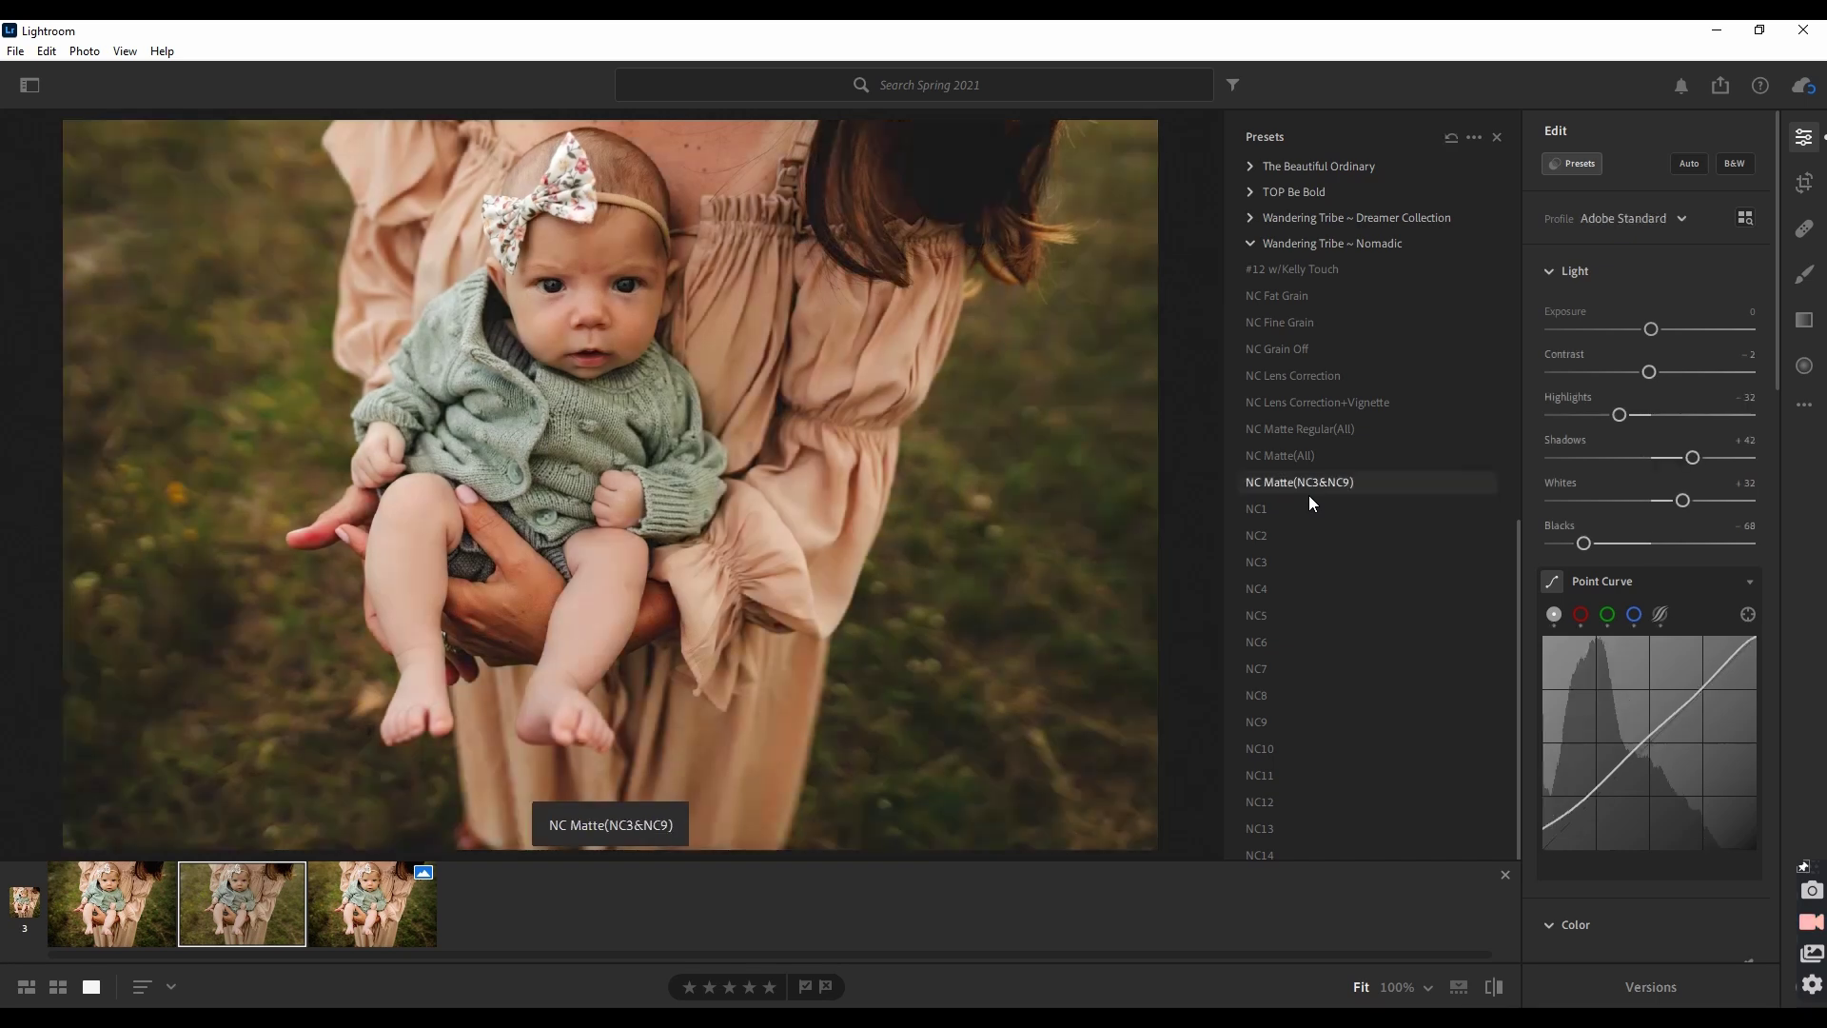
scroll(1309, 495, "down", 2)
left_click(1309, 495)
left_click(1301, 744)
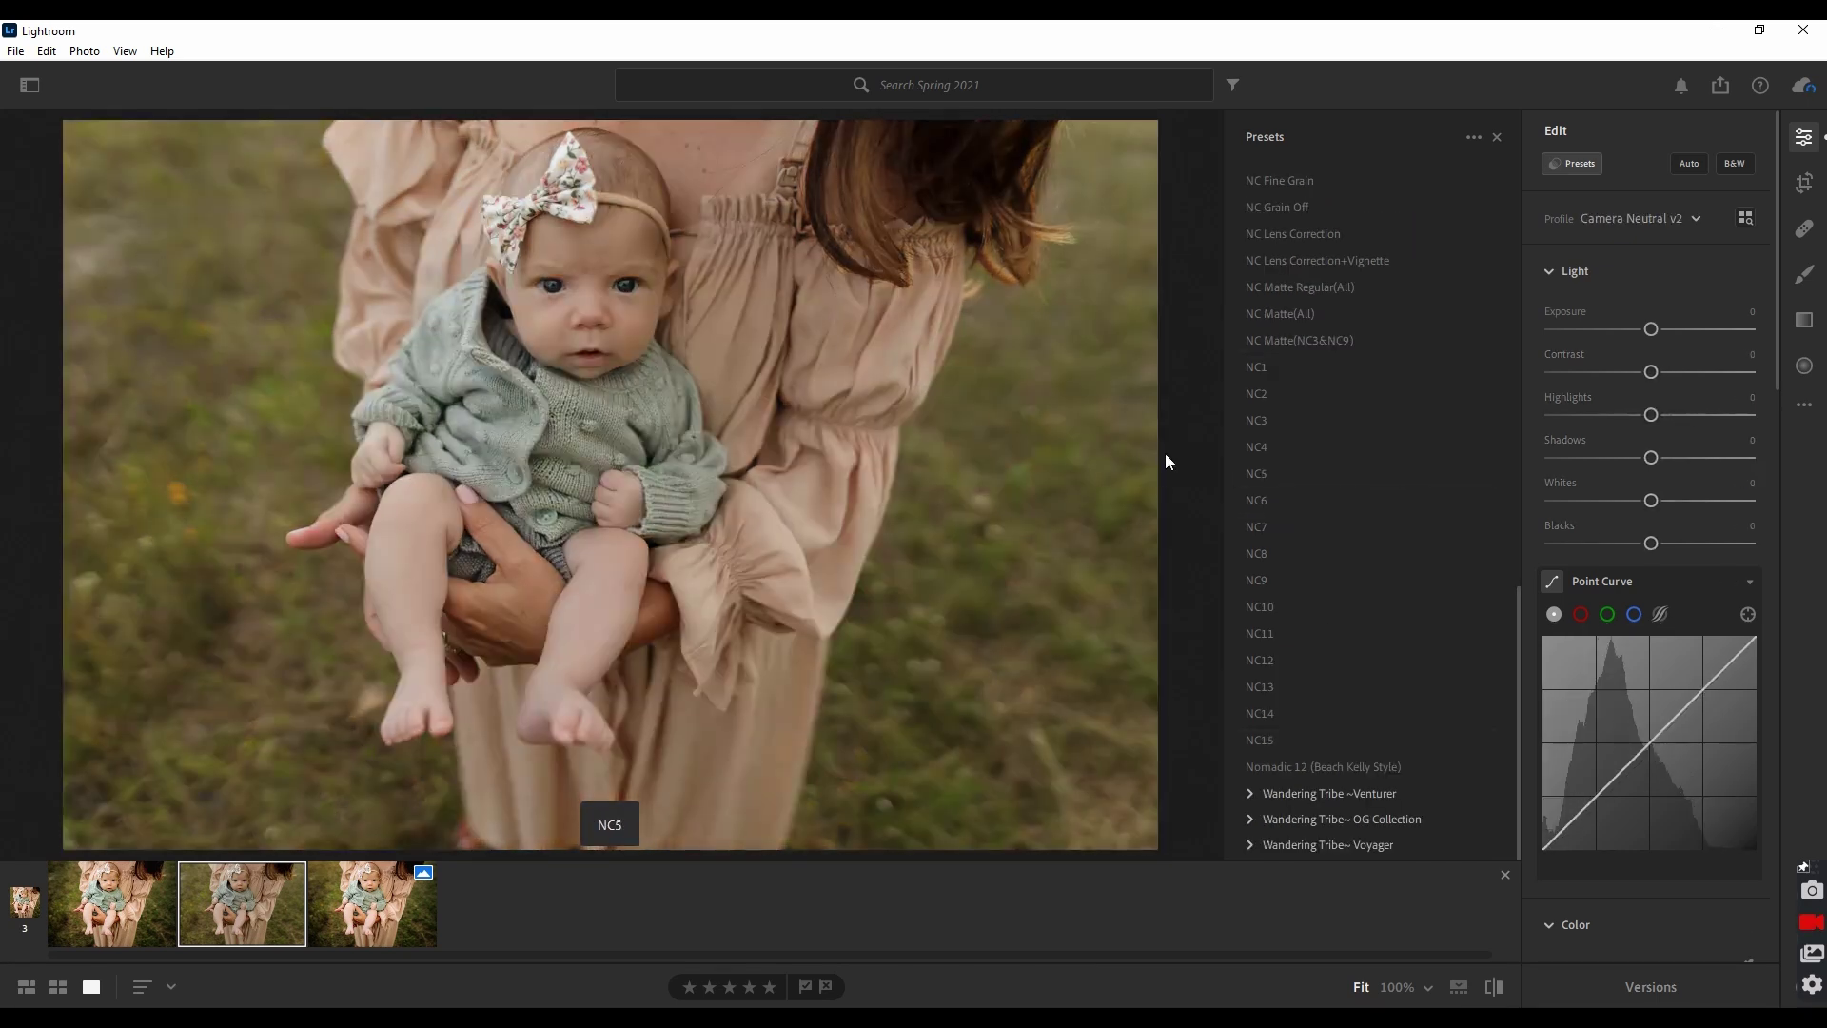
left_click(1281, 514)
scroll(1280, 514, "up", 3)
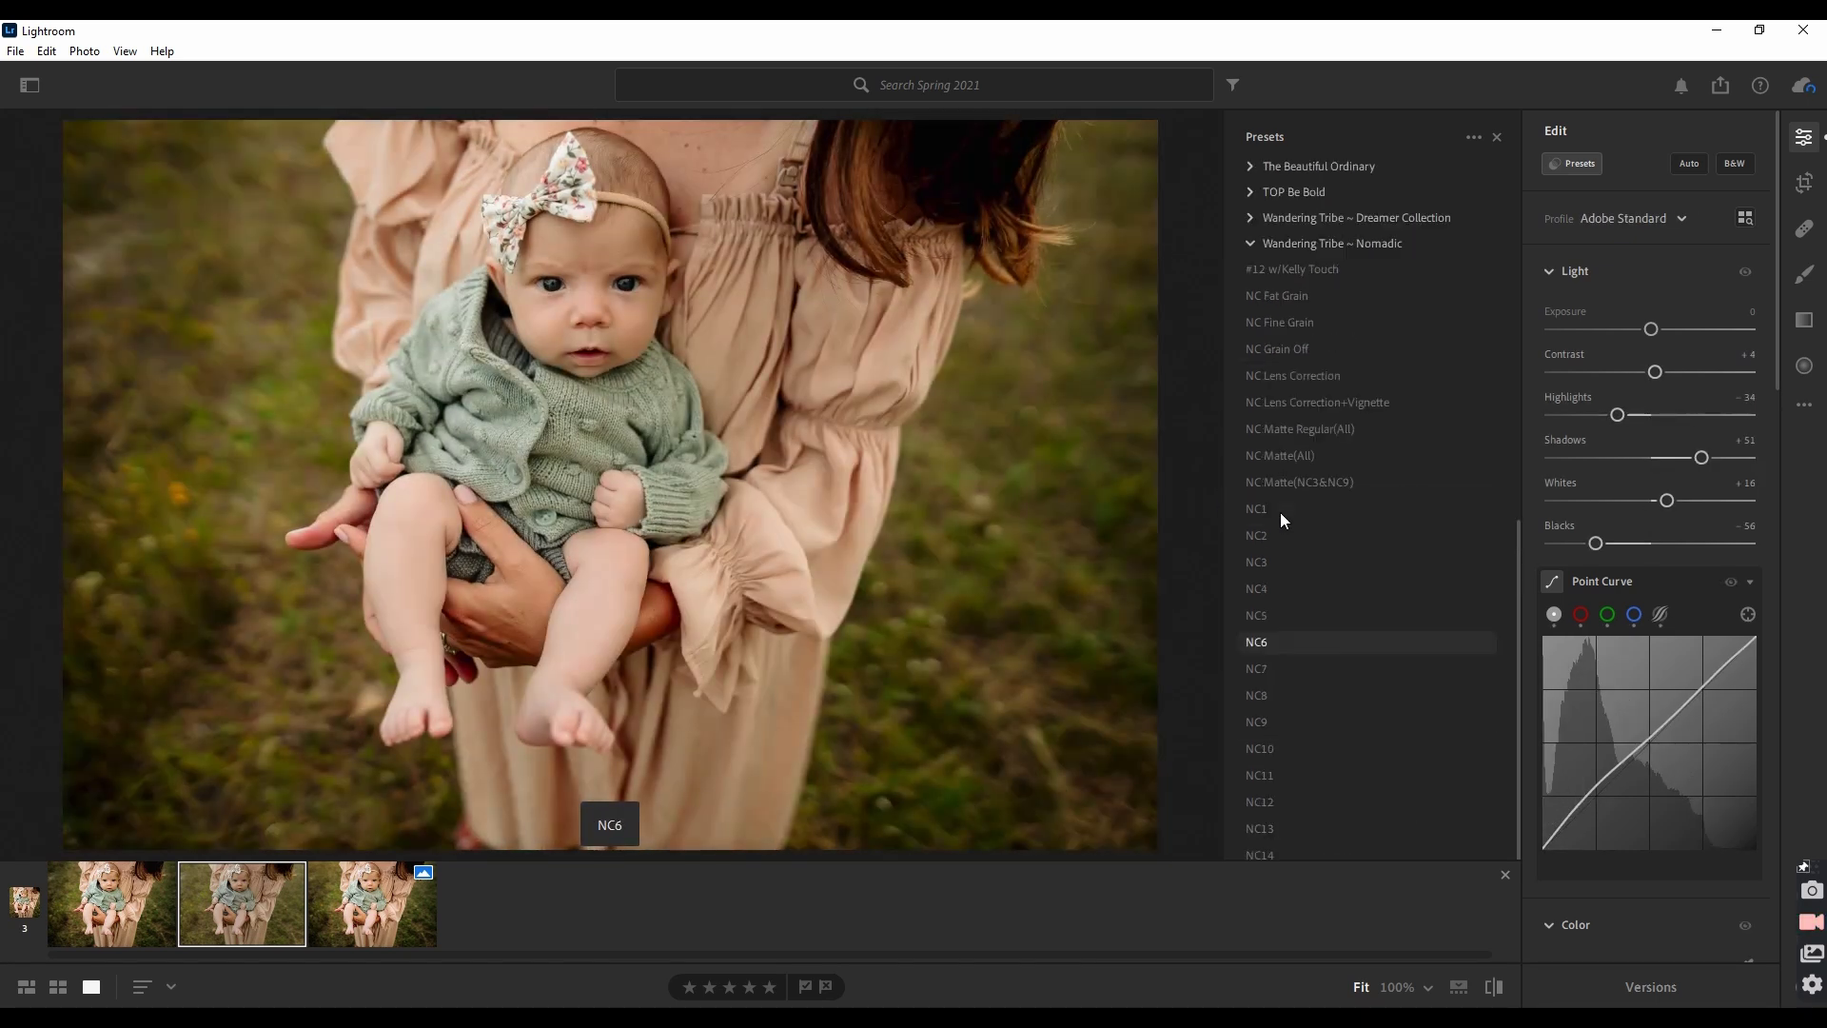
left_click(1292, 270)
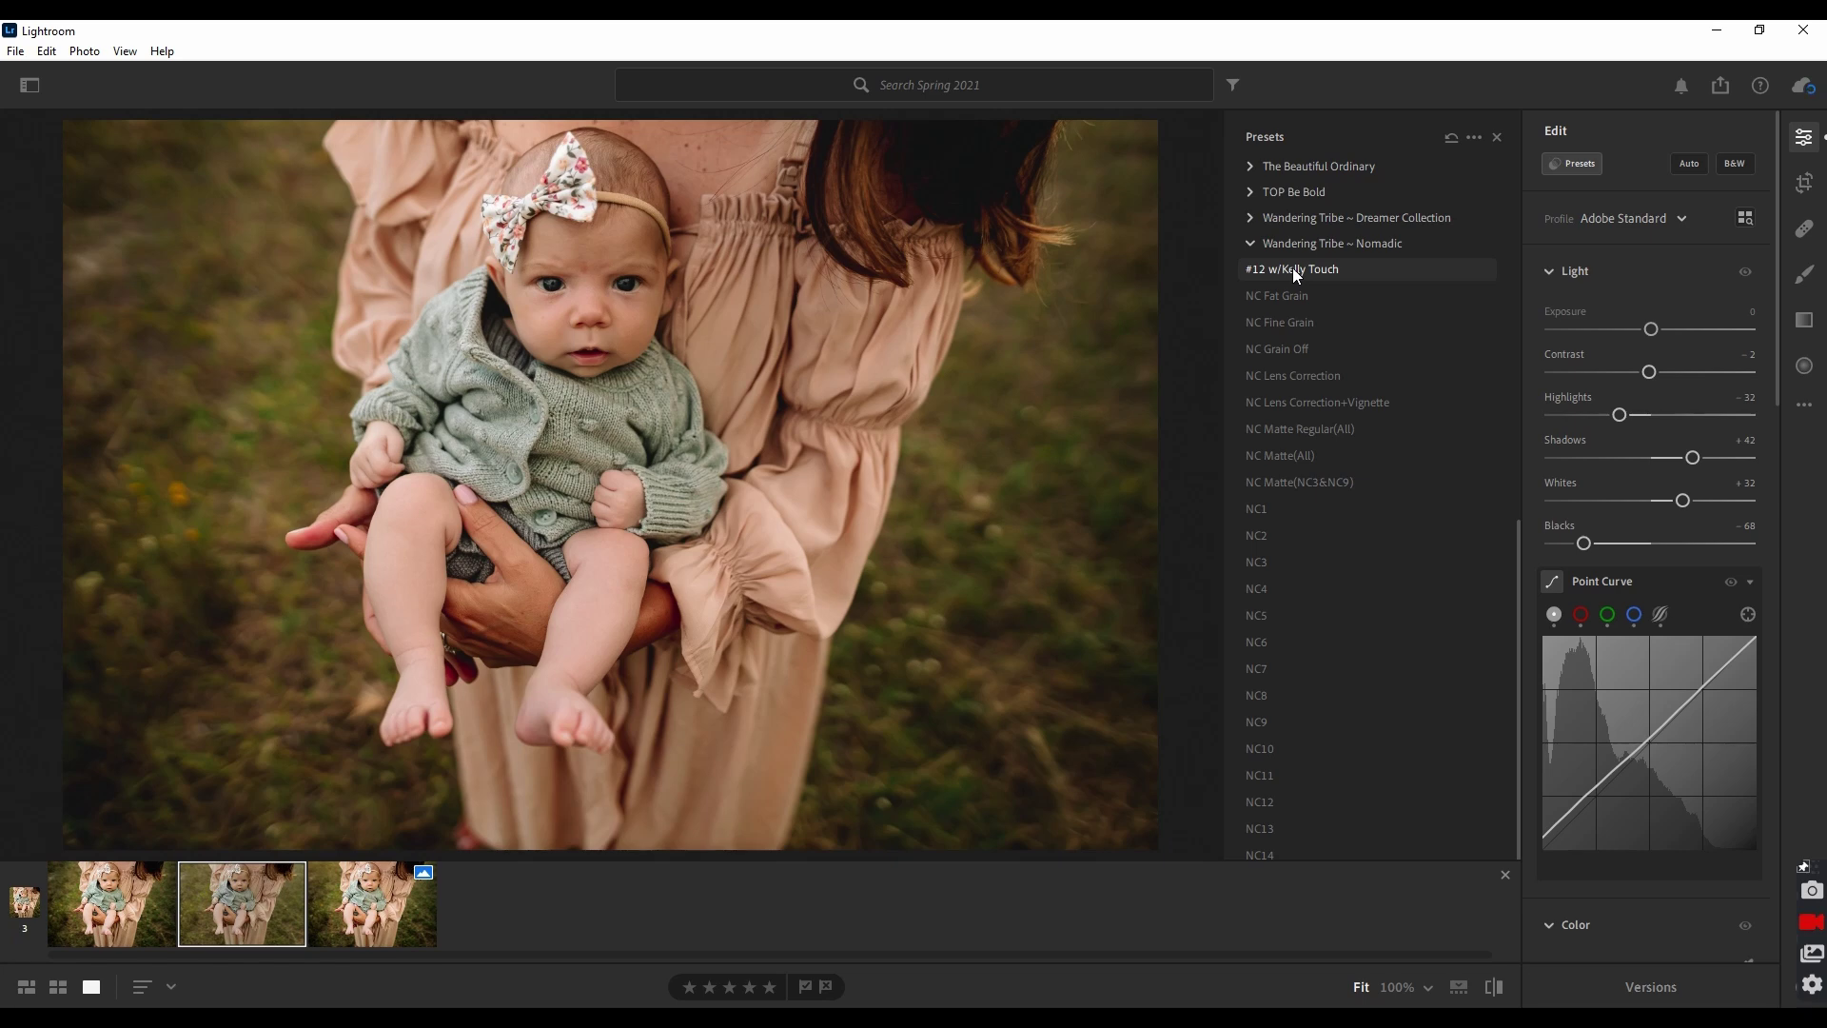
Step: Undo the trial preset and apply the NC7 preset from the Wandering Tribe – Nomadic group
key("ctrl+z")
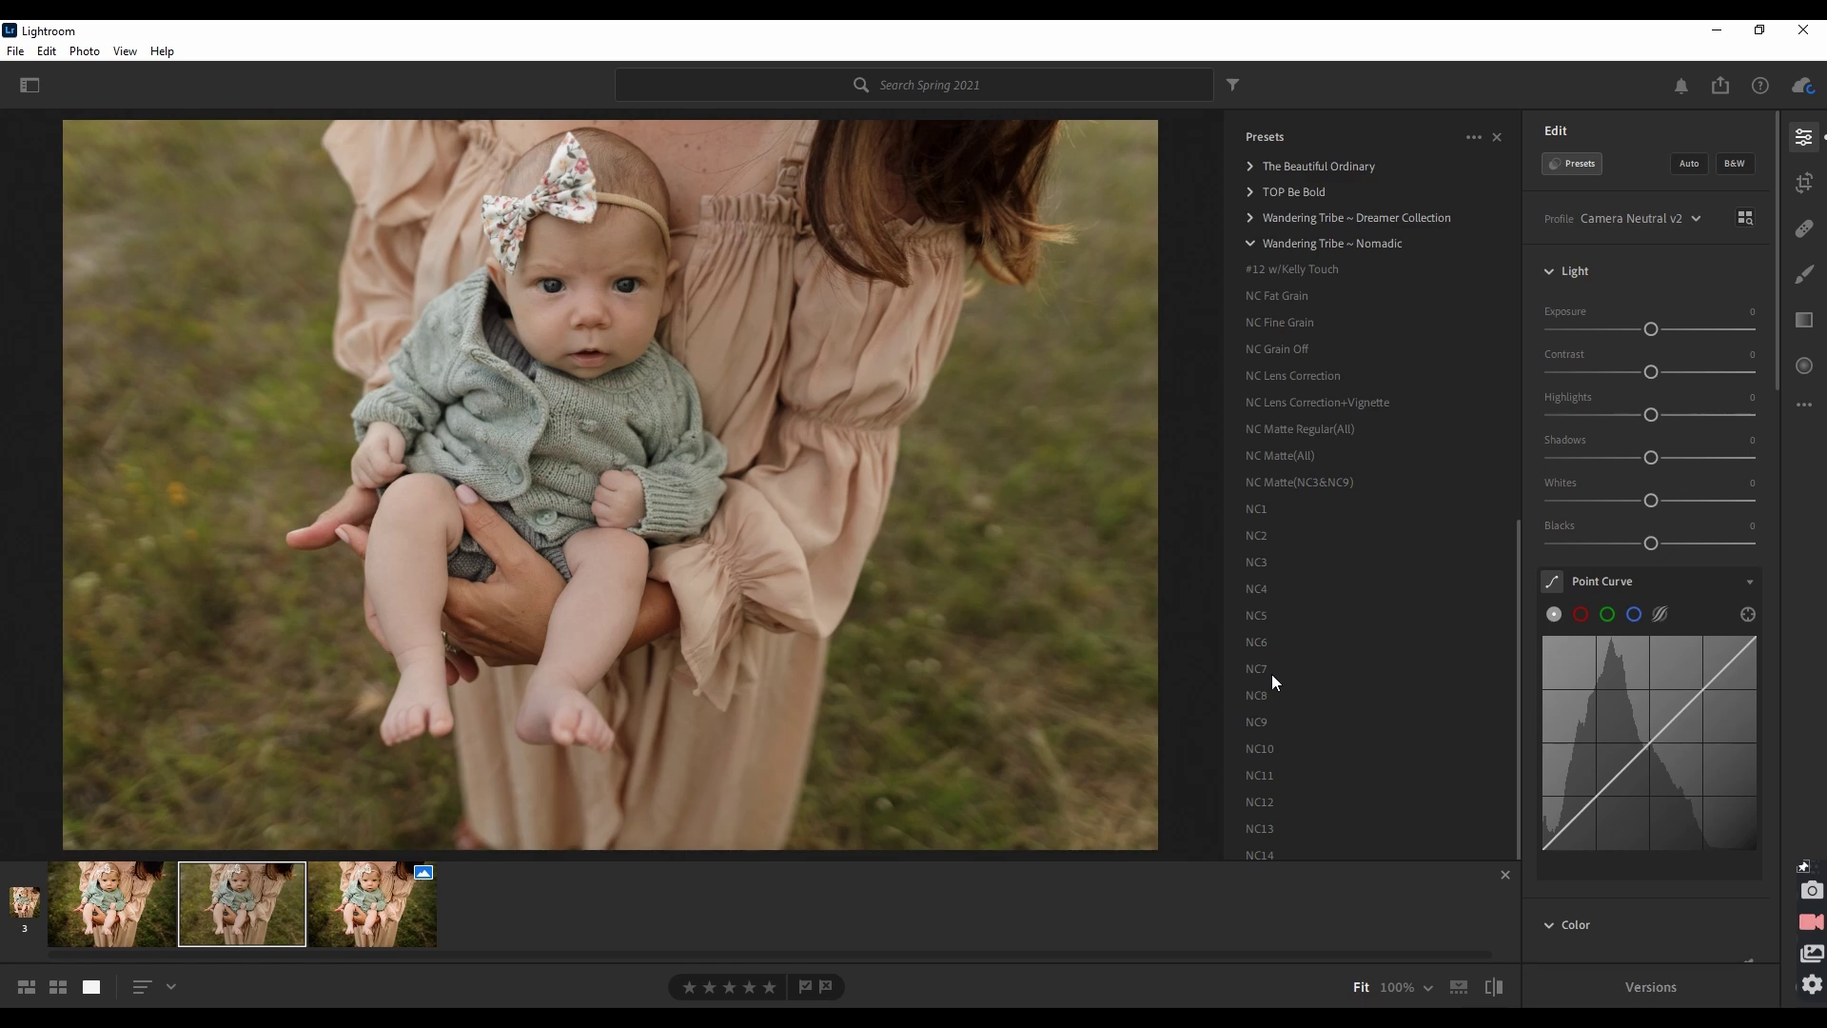
left_click(1265, 671)
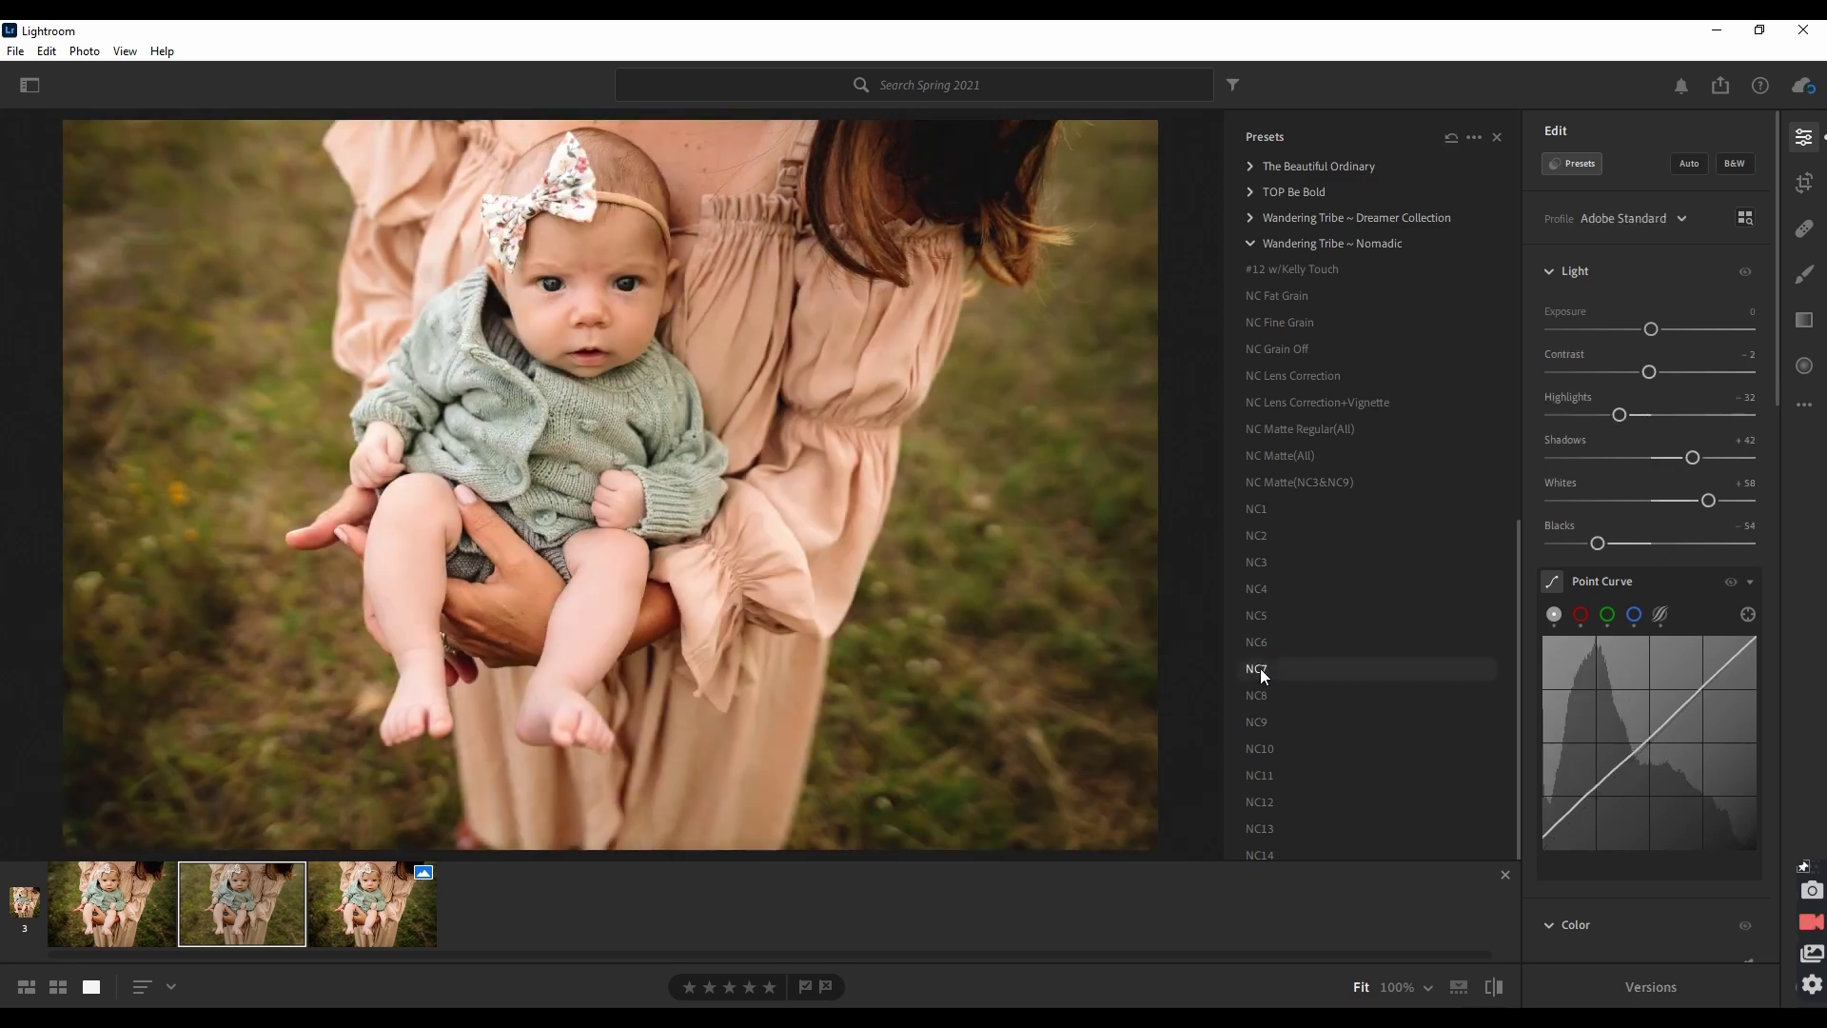
left_click(1259, 668)
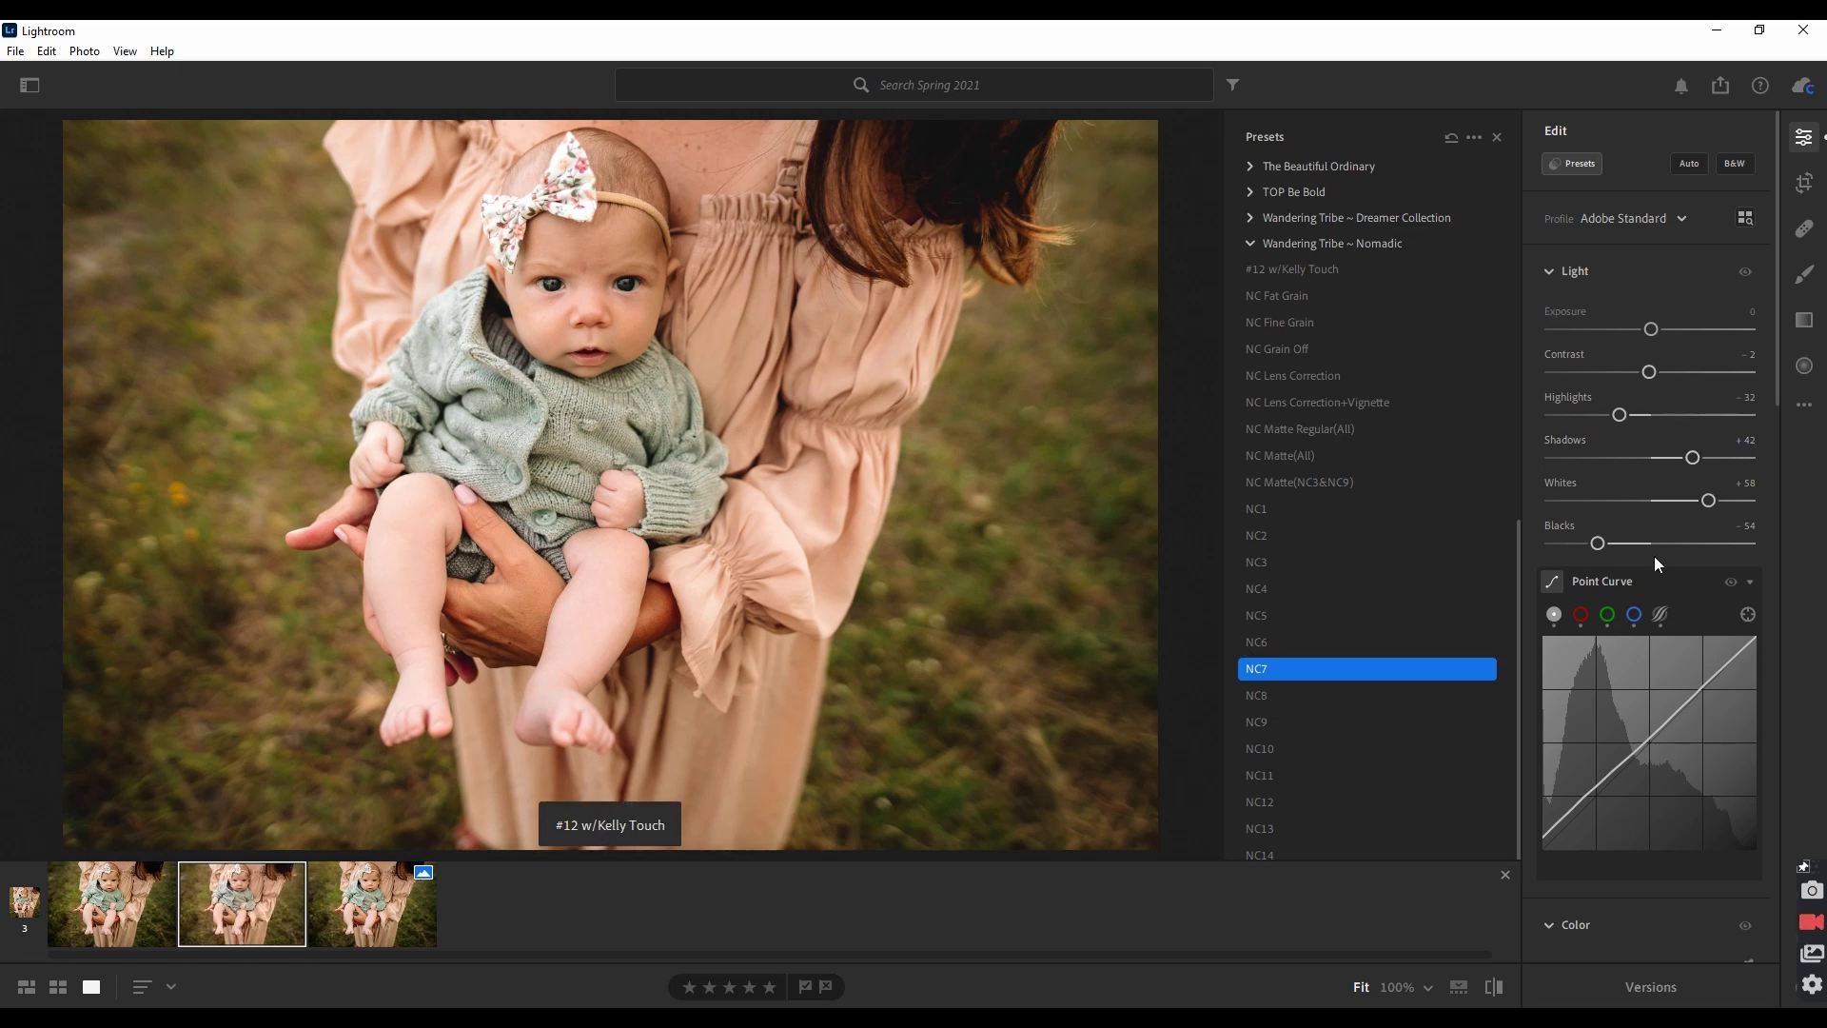
Step: Enable Remove Chromatic Aberration and check its effect on the sweater's edge at 100% zoom by switching it off and on
scroll(1669, 562, "down", 15)
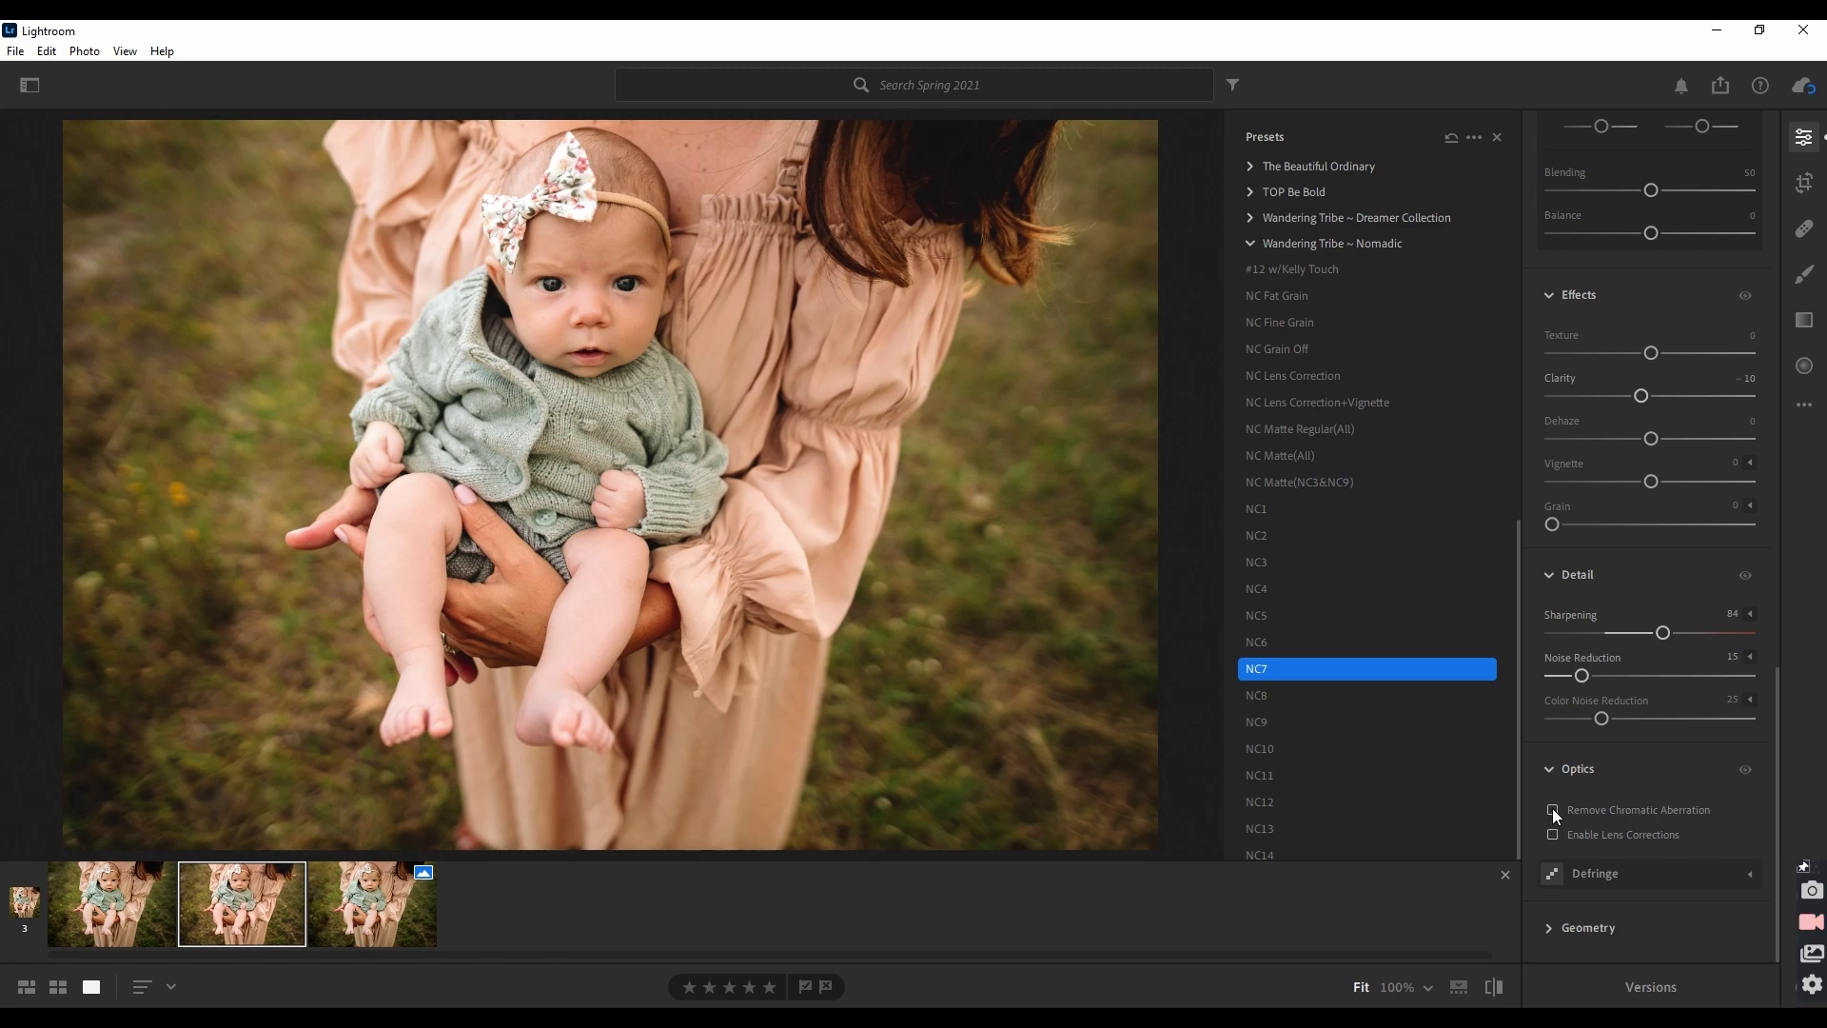
left_click(1552, 809)
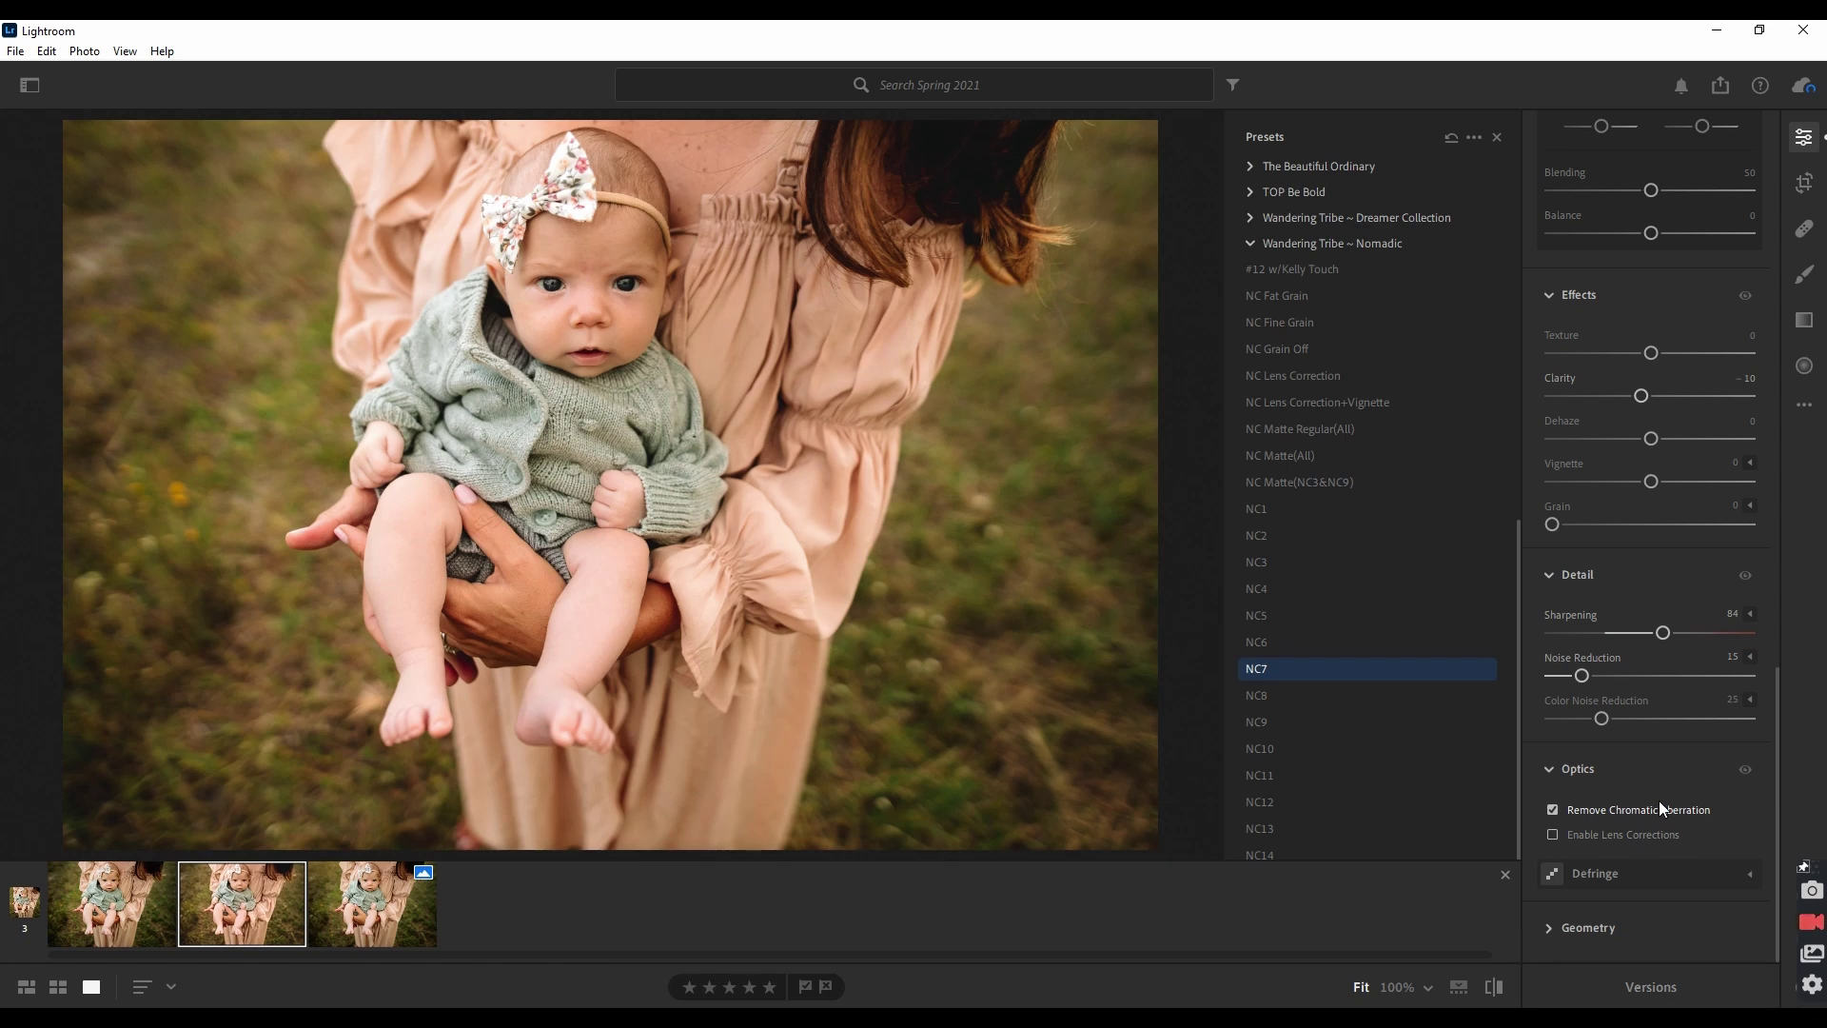
left_click(706, 403)
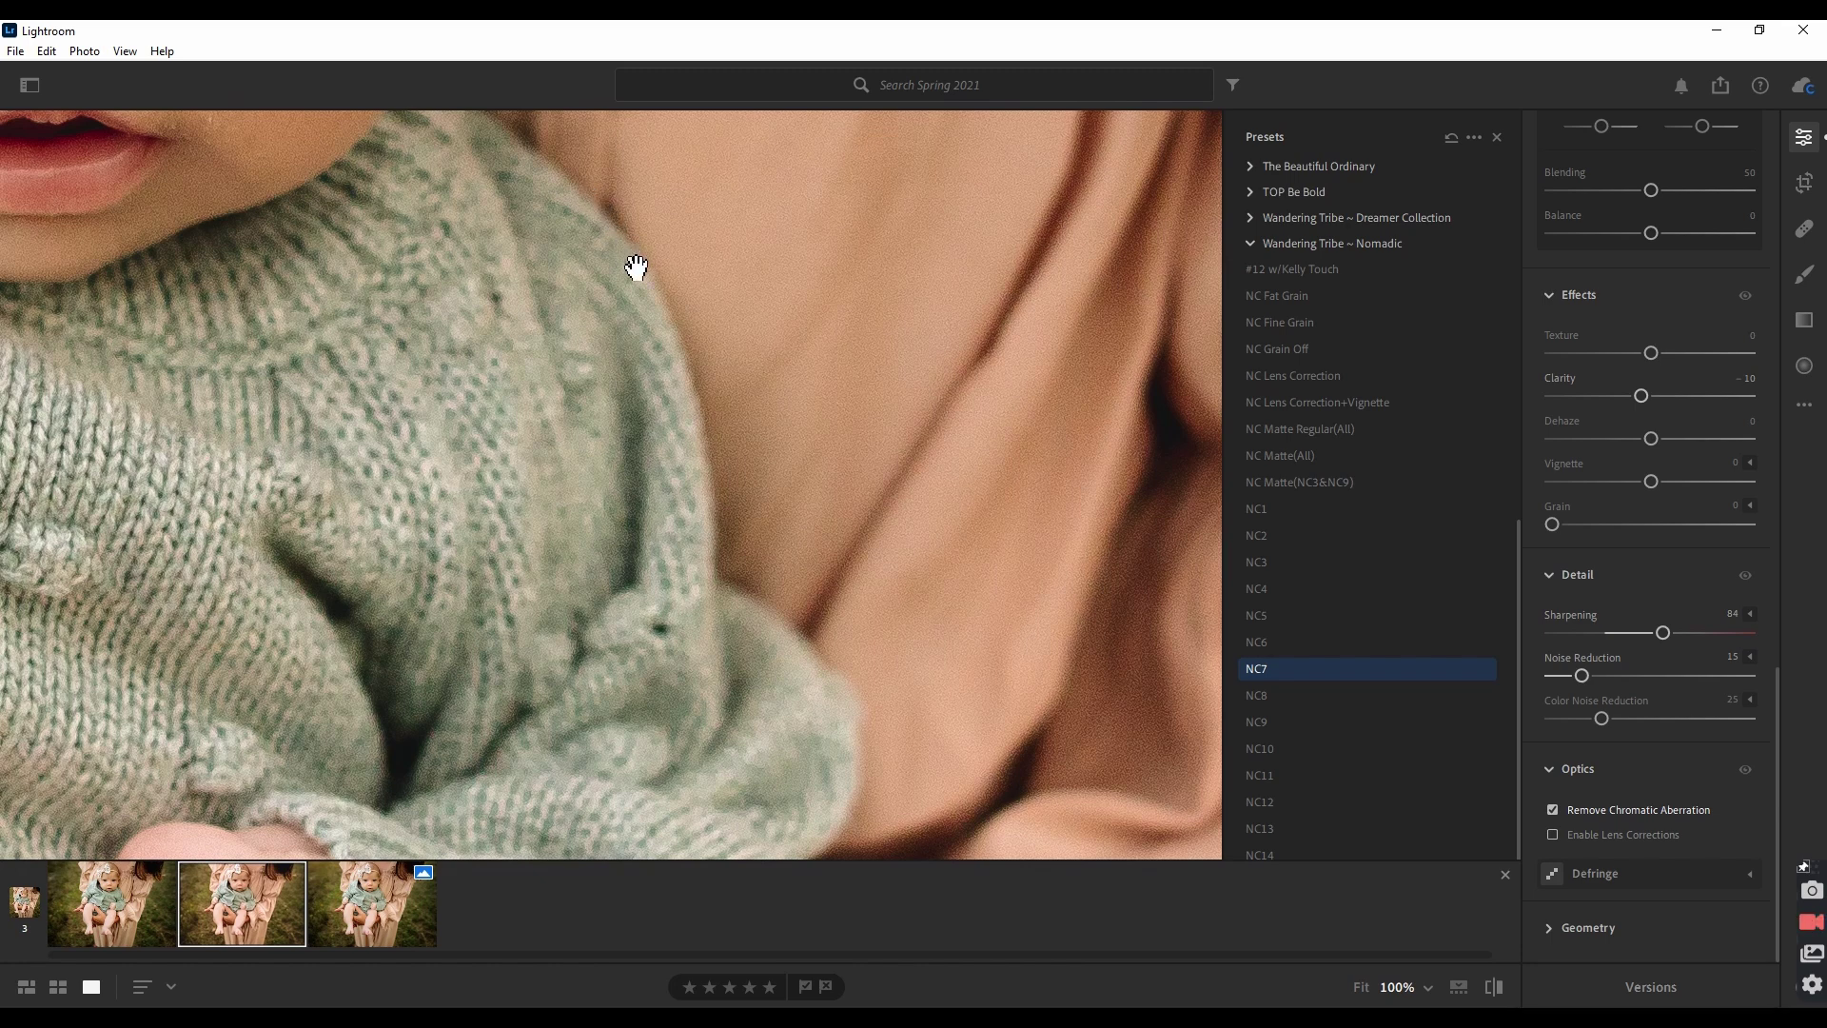
left_click(1552, 809)
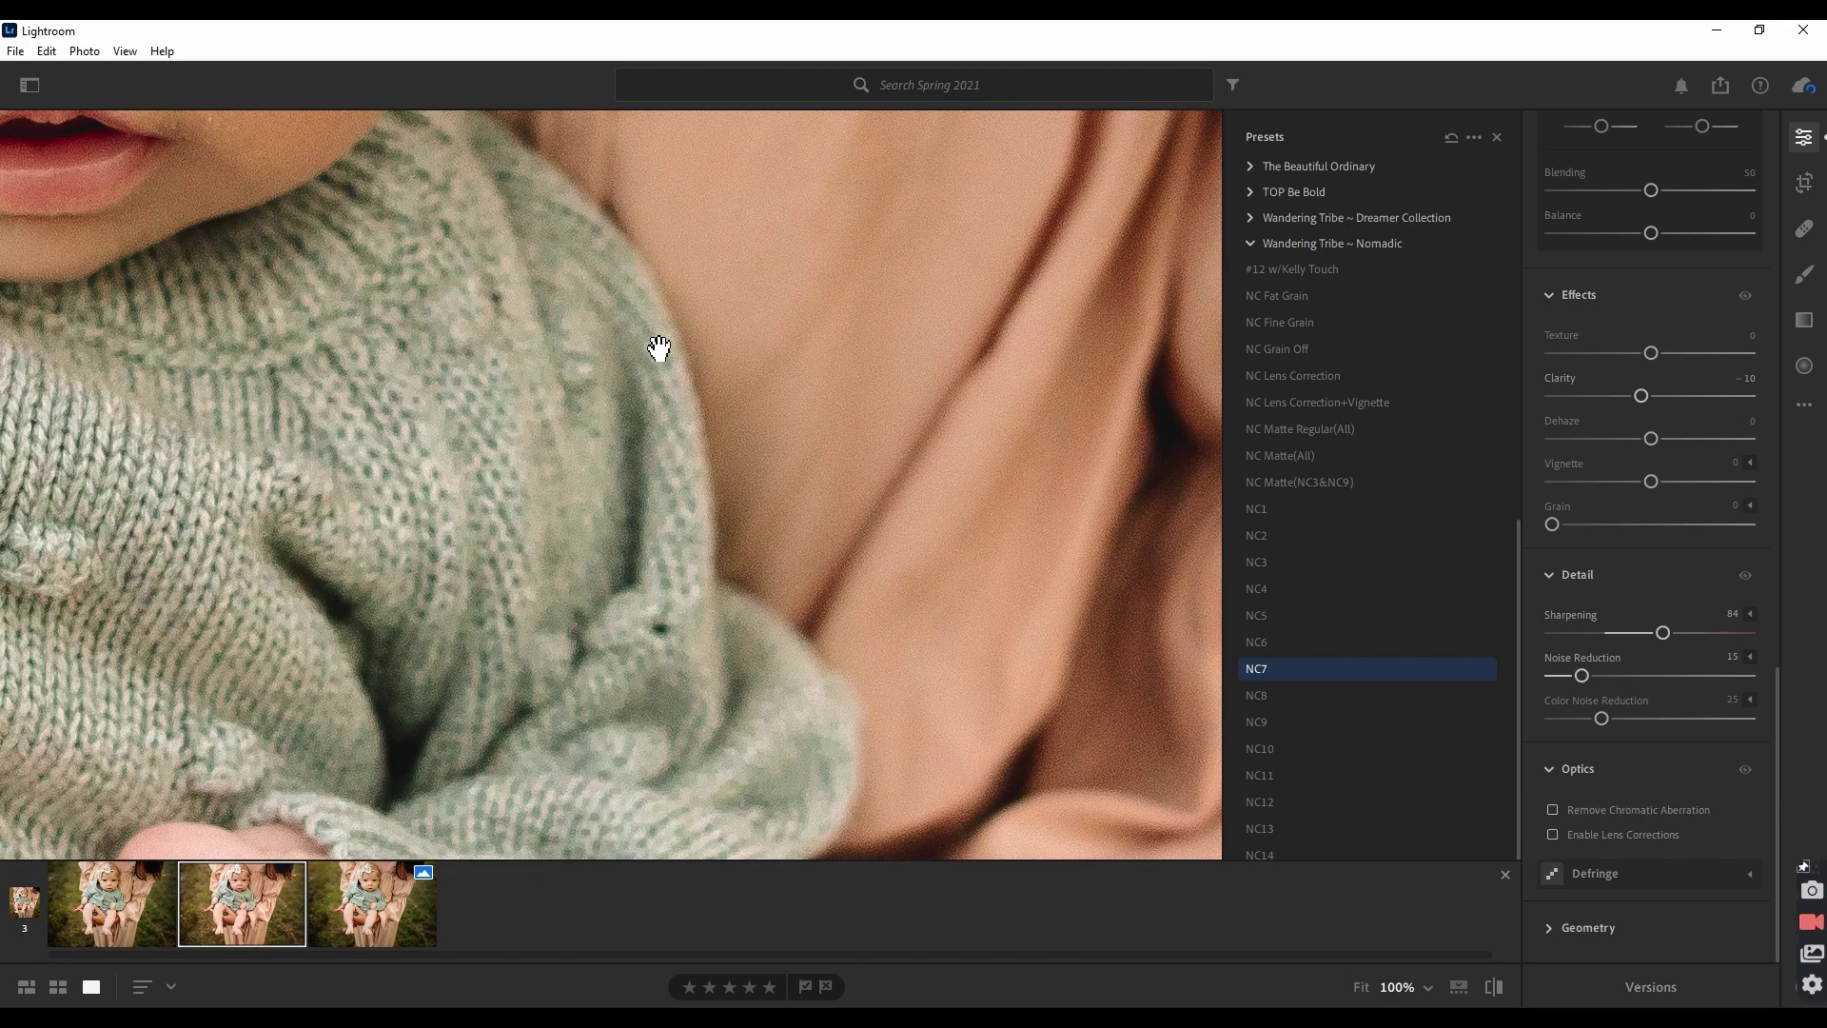
left_click(1552, 809)
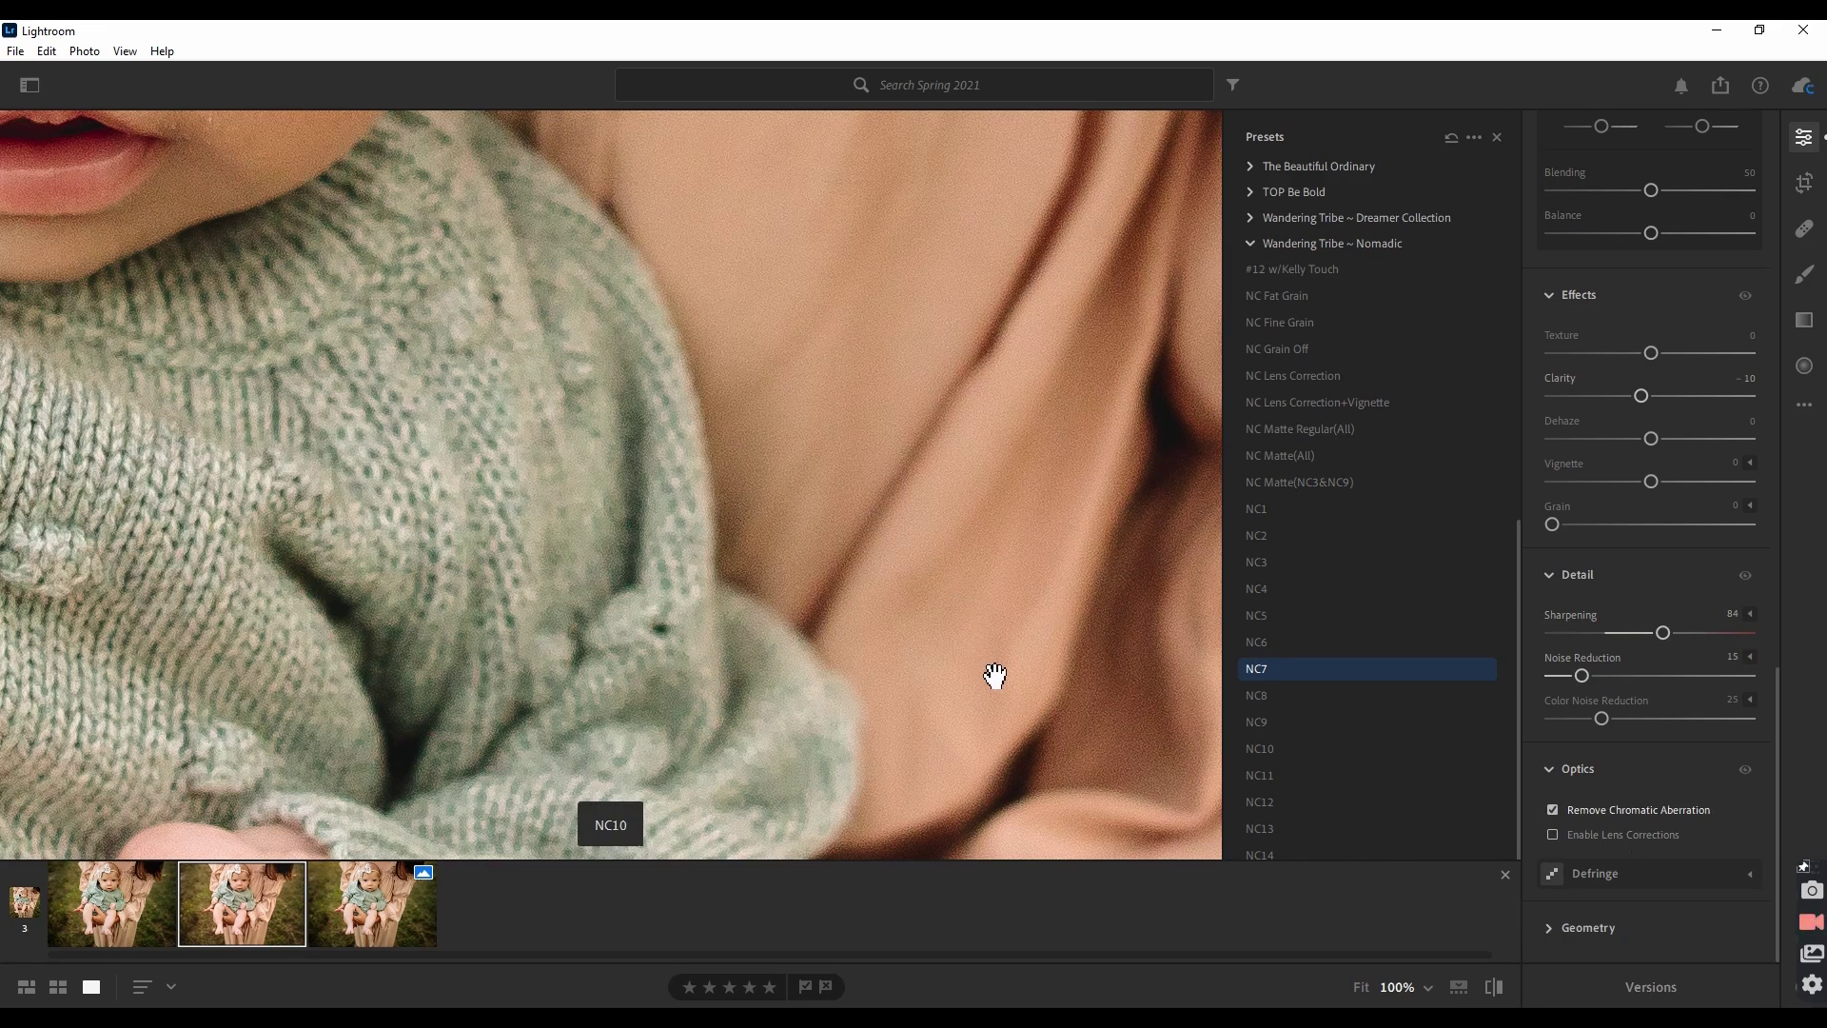
left_click(926, 684)
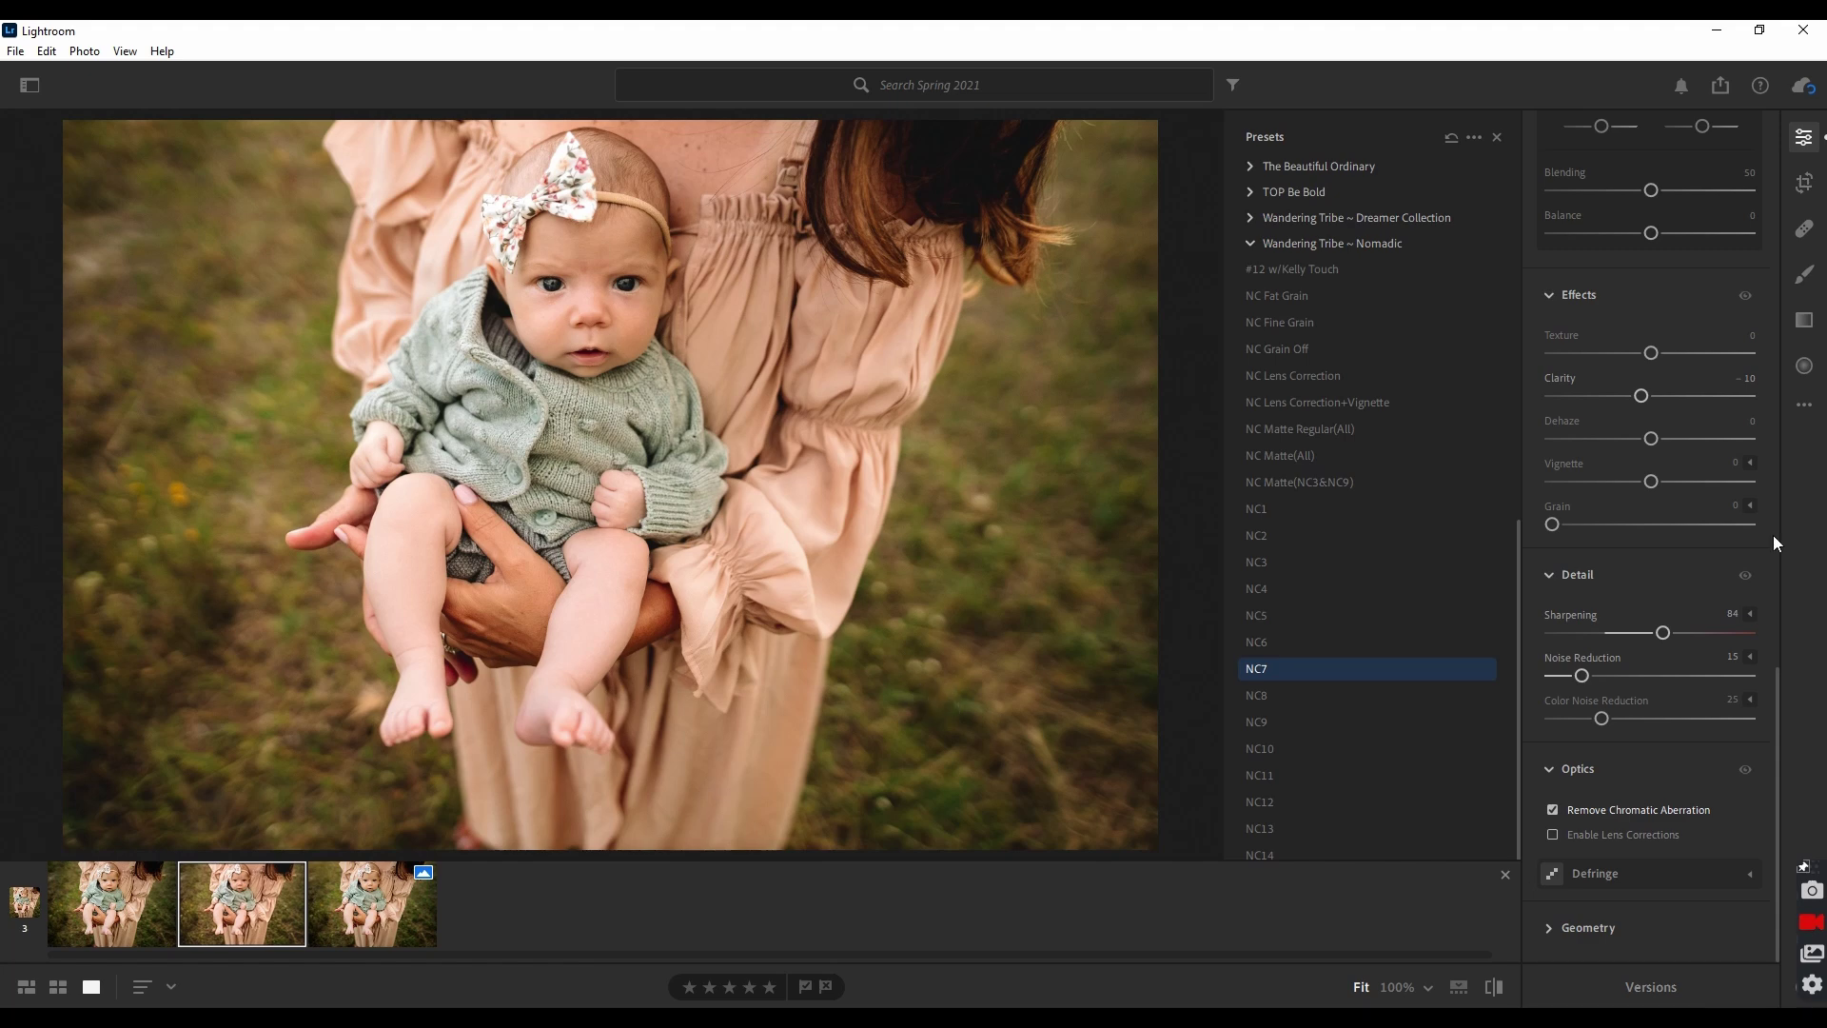
Step: Set the photo's Texture to +19, Clarity to -12 and Dehaze to +9
left_click(1671, 354)
left_click(1642, 396)
left_click_drag(1651, 438, 1659, 439)
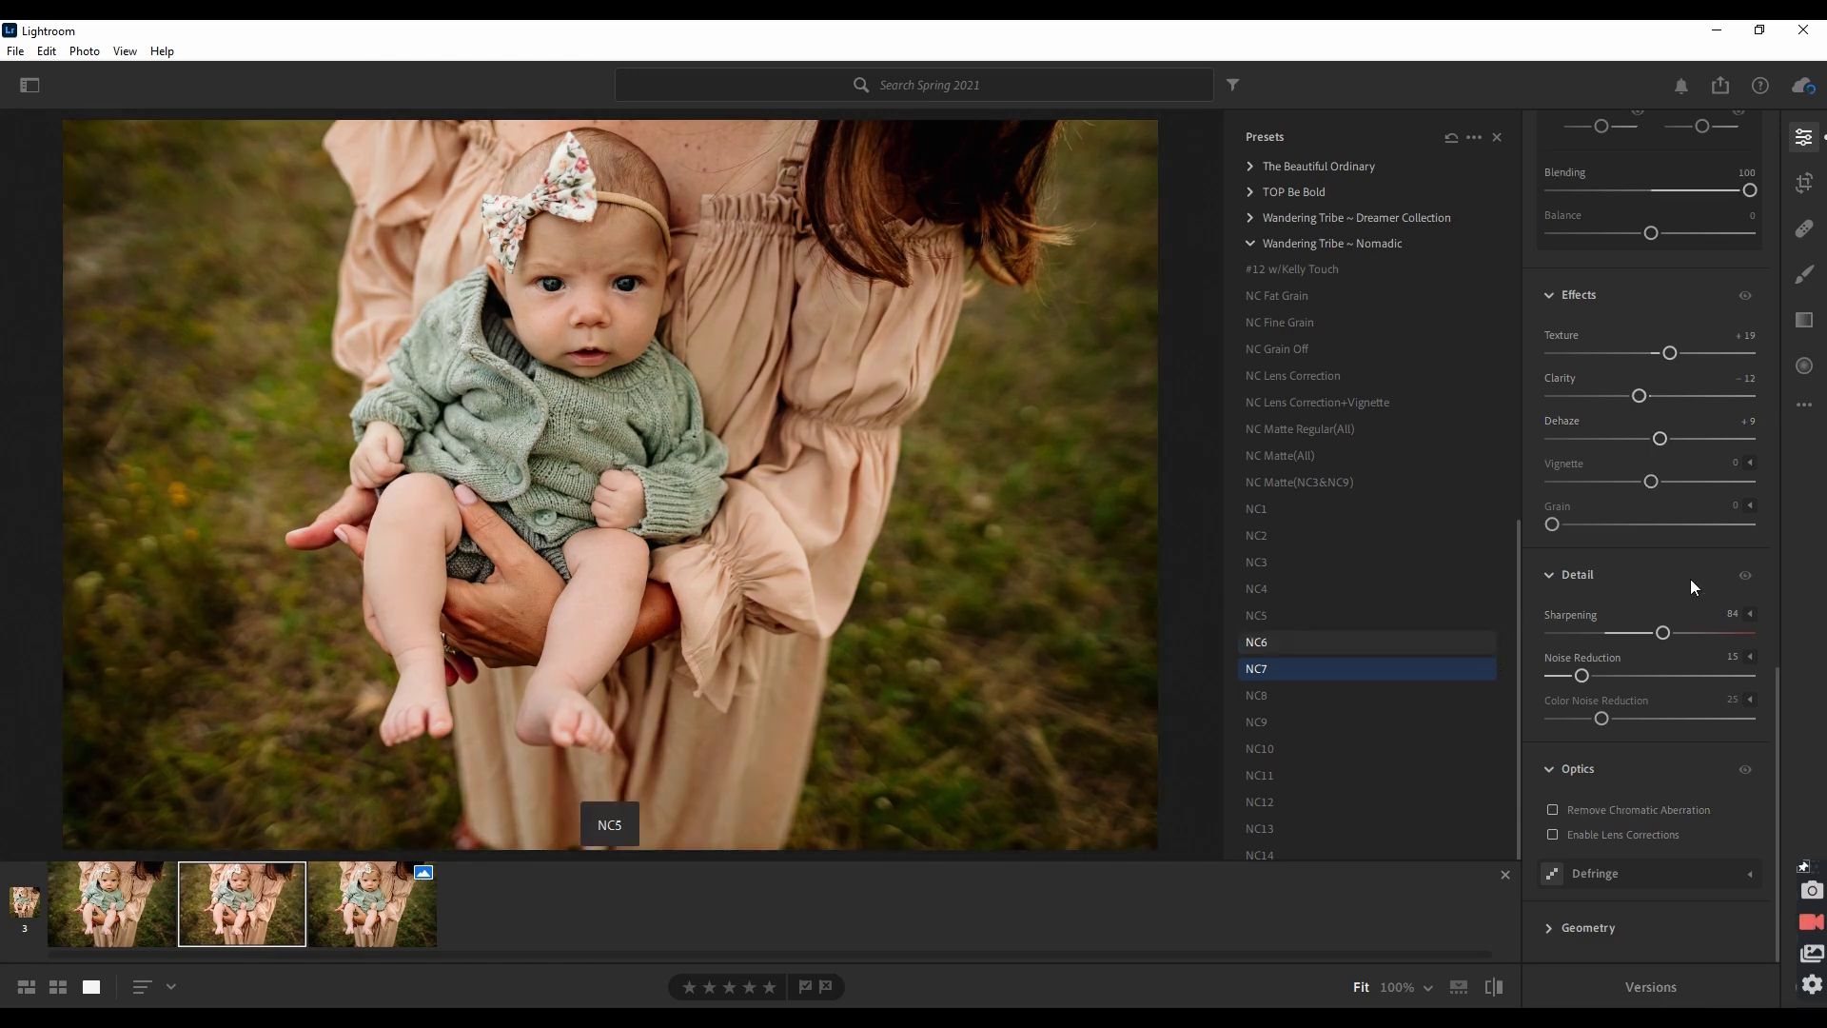
Step: Adjust the greens in the Color Mixer to Hue +56 and Saturation -63
scroll(1690, 579, "up", 10)
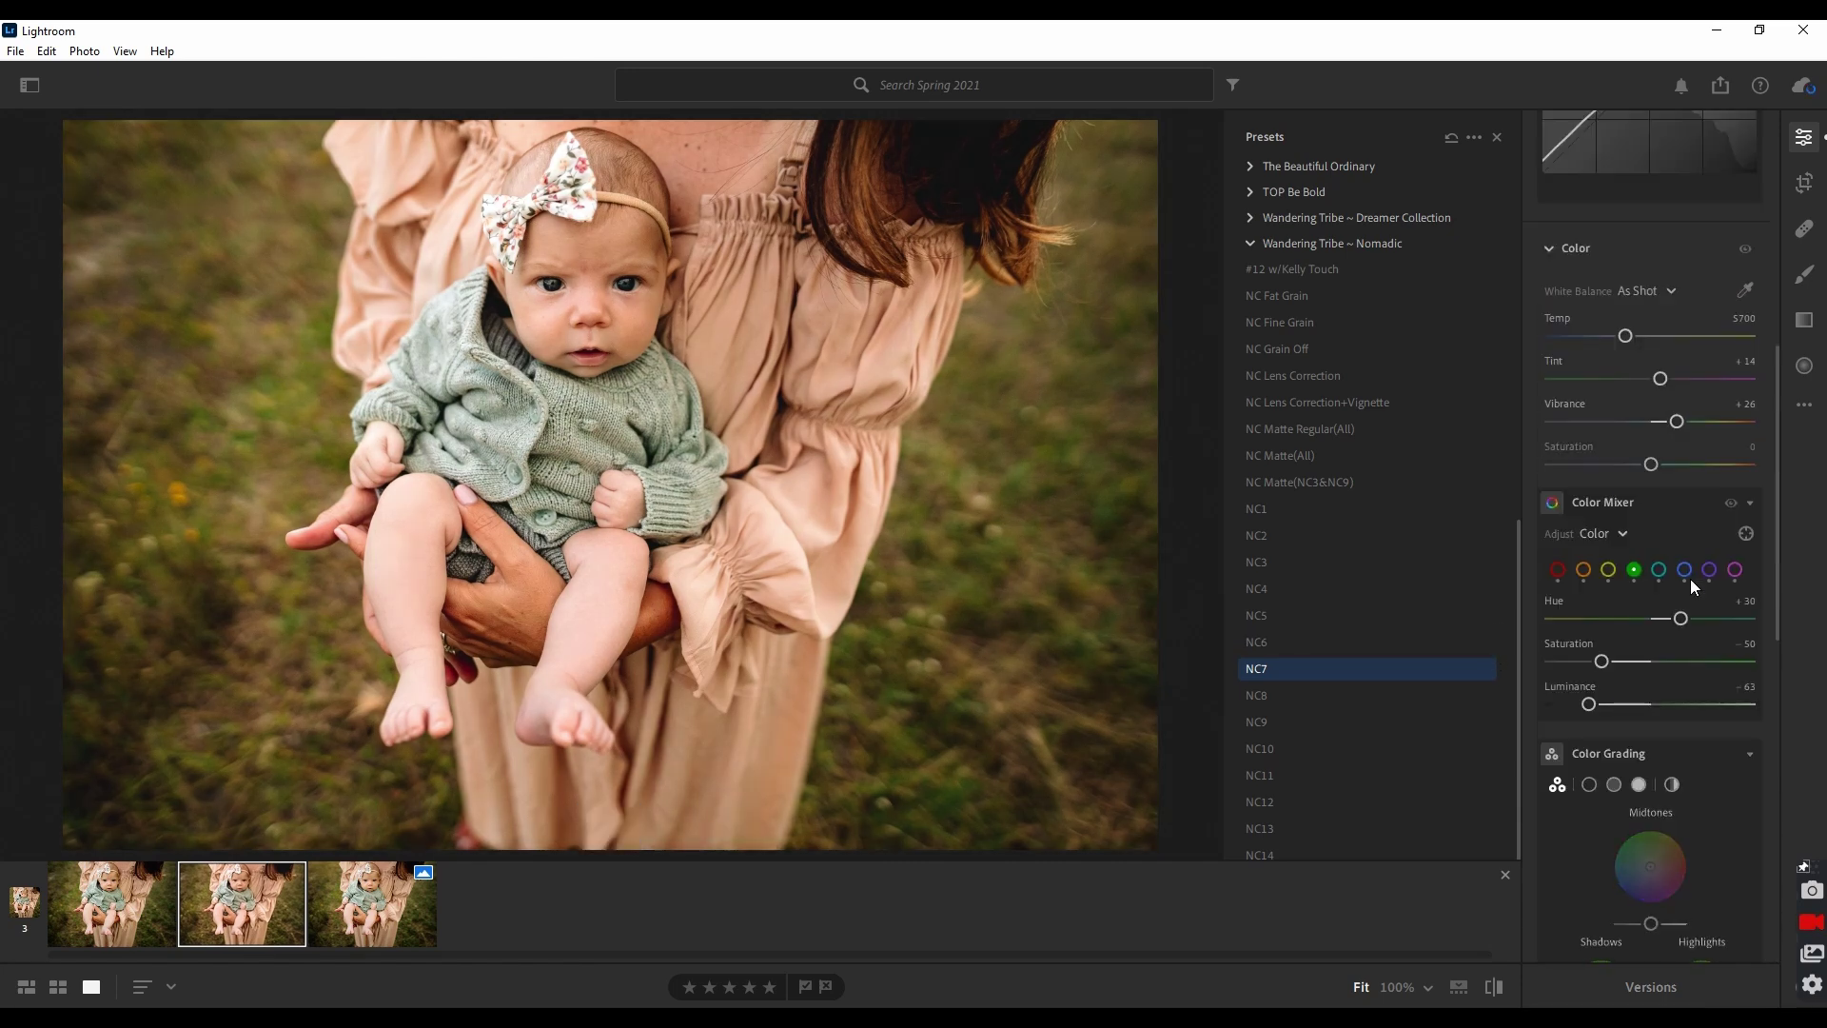
scroll(1690, 578, "down", 3)
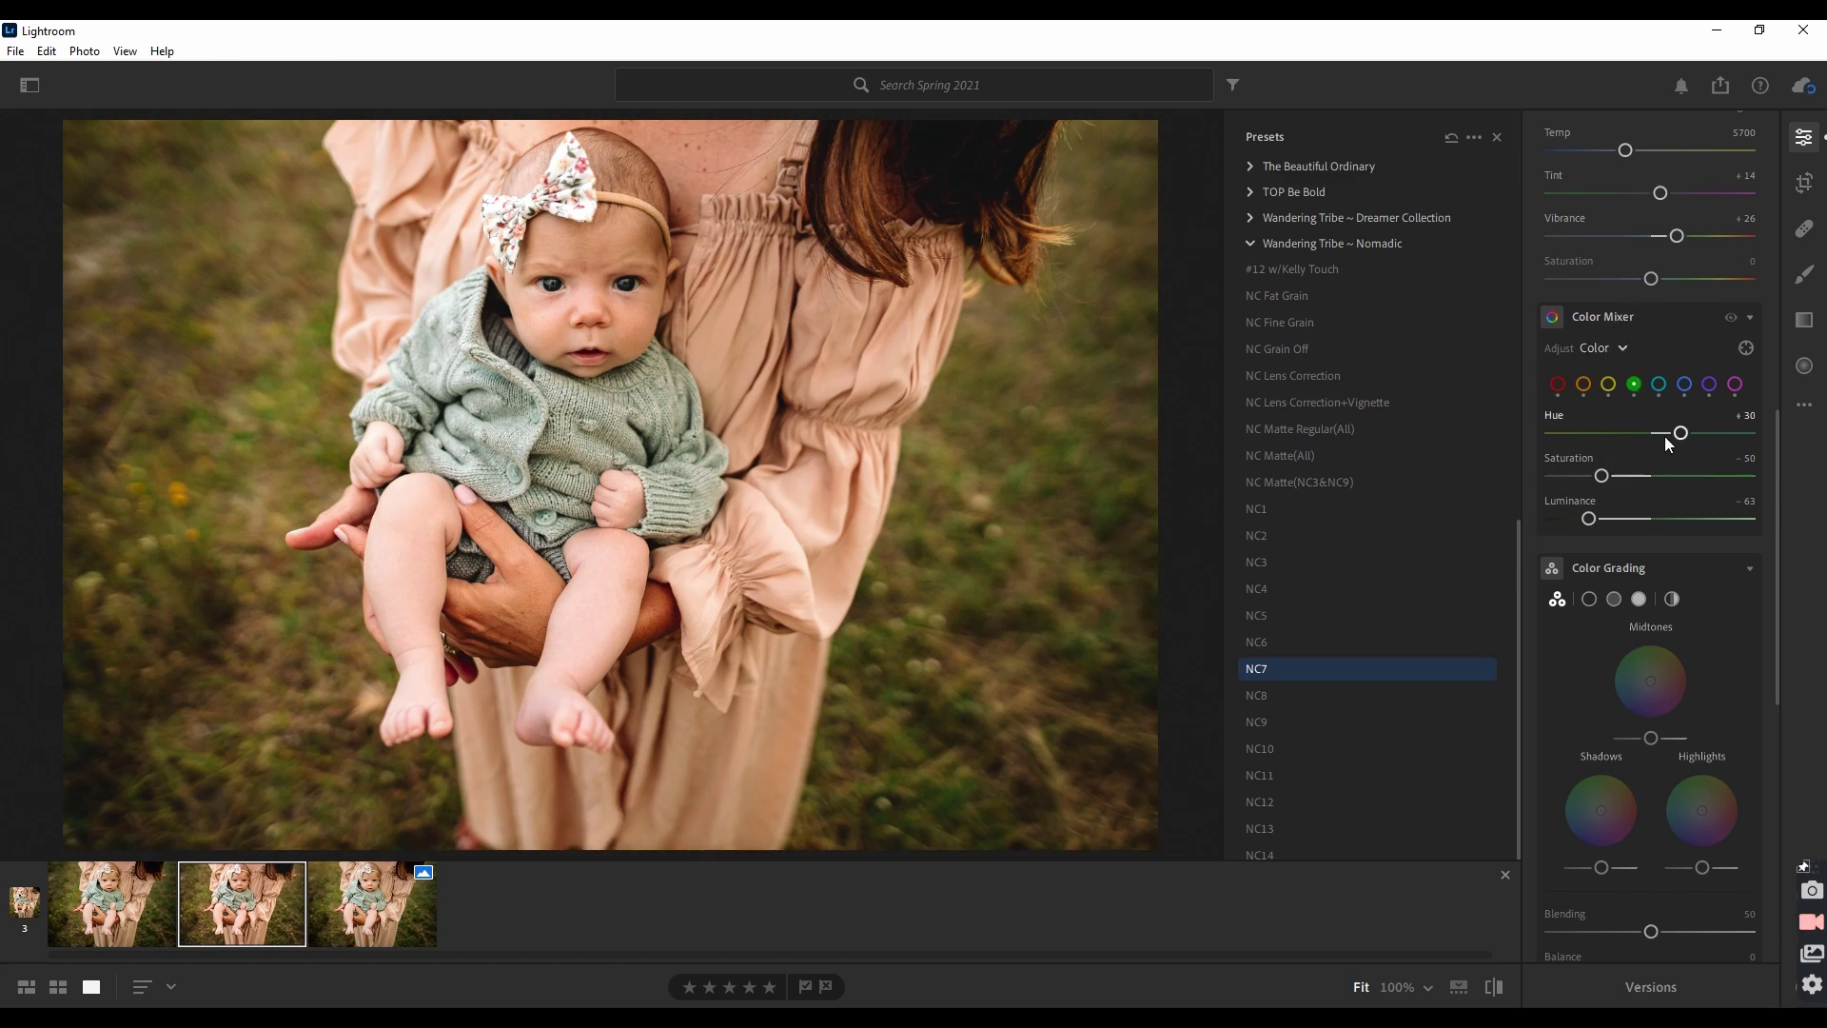
left_click_drag(1701, 435, 1707, 436)
left_click_drag(1606, 482, 1593, 483)
Step: Fine-tune the white balance to Temp 5748 and Tint +11, and set Shadows to +33 and Whites to +53
scroll(1600, 374, "up", 3)
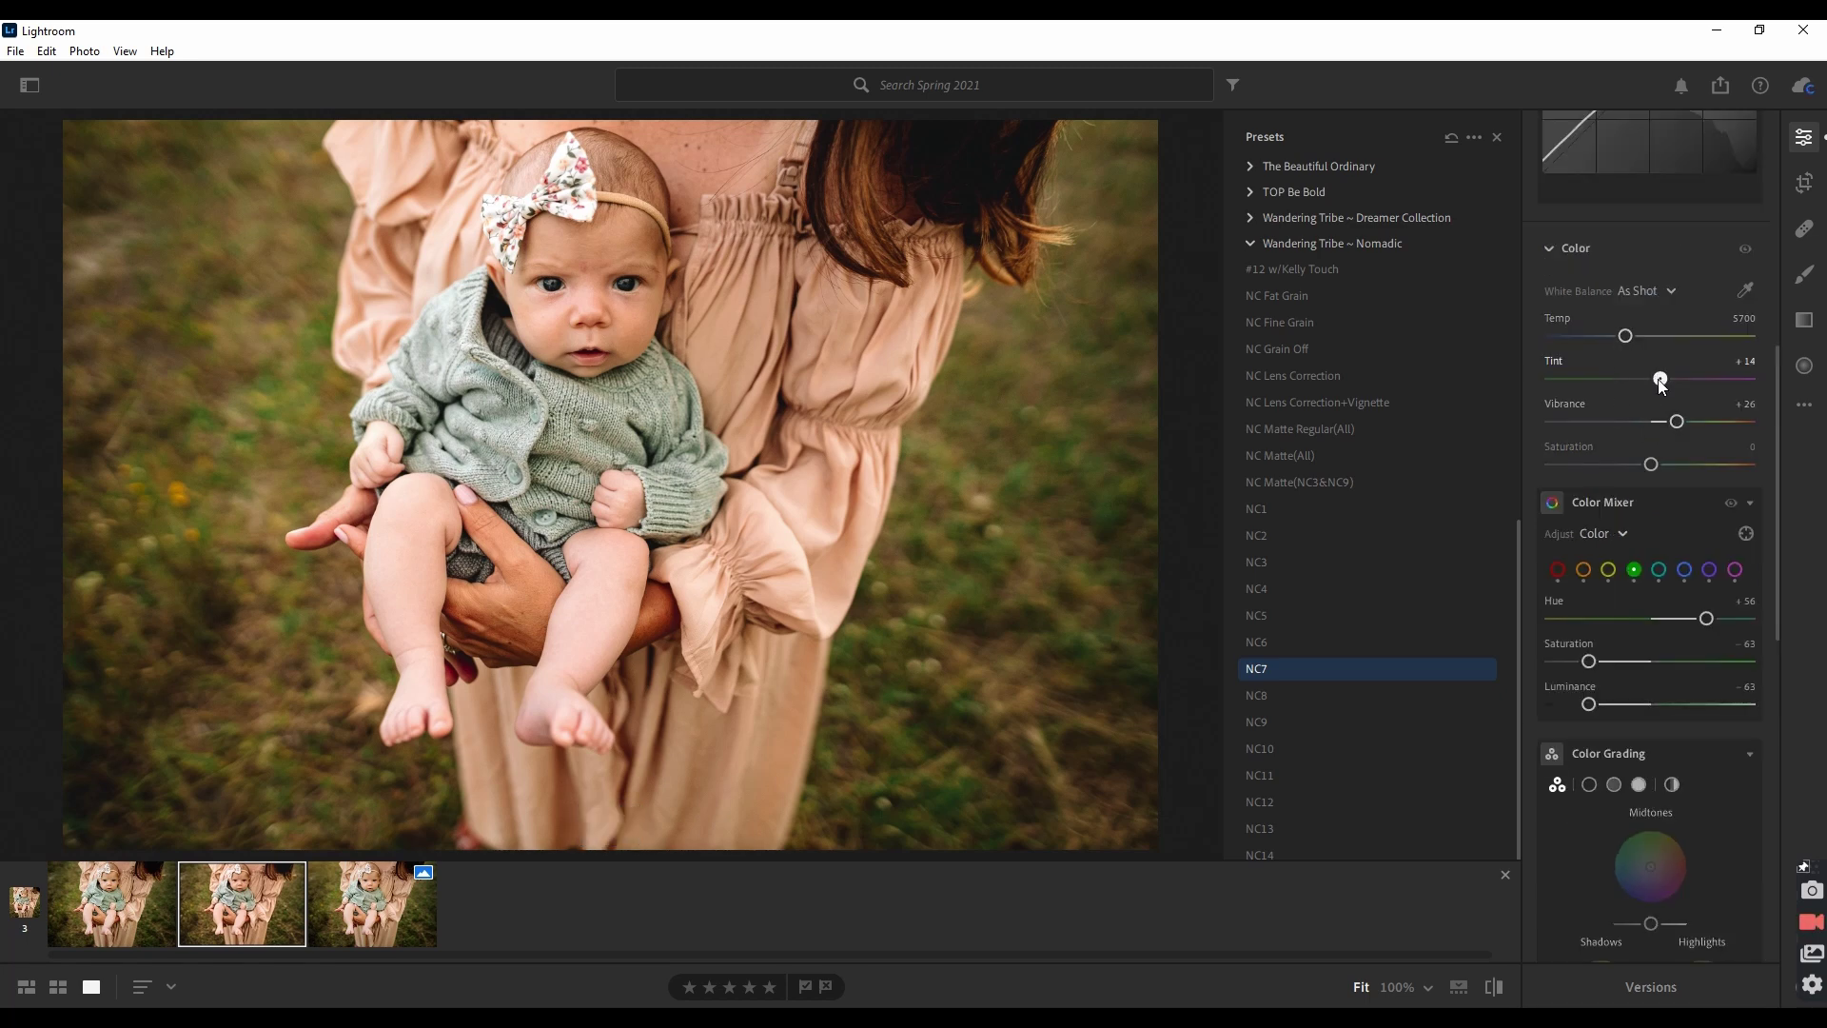
left_click_drag(1660, 379, 1657, 378)
scroll(1646, 419, "up", 5)
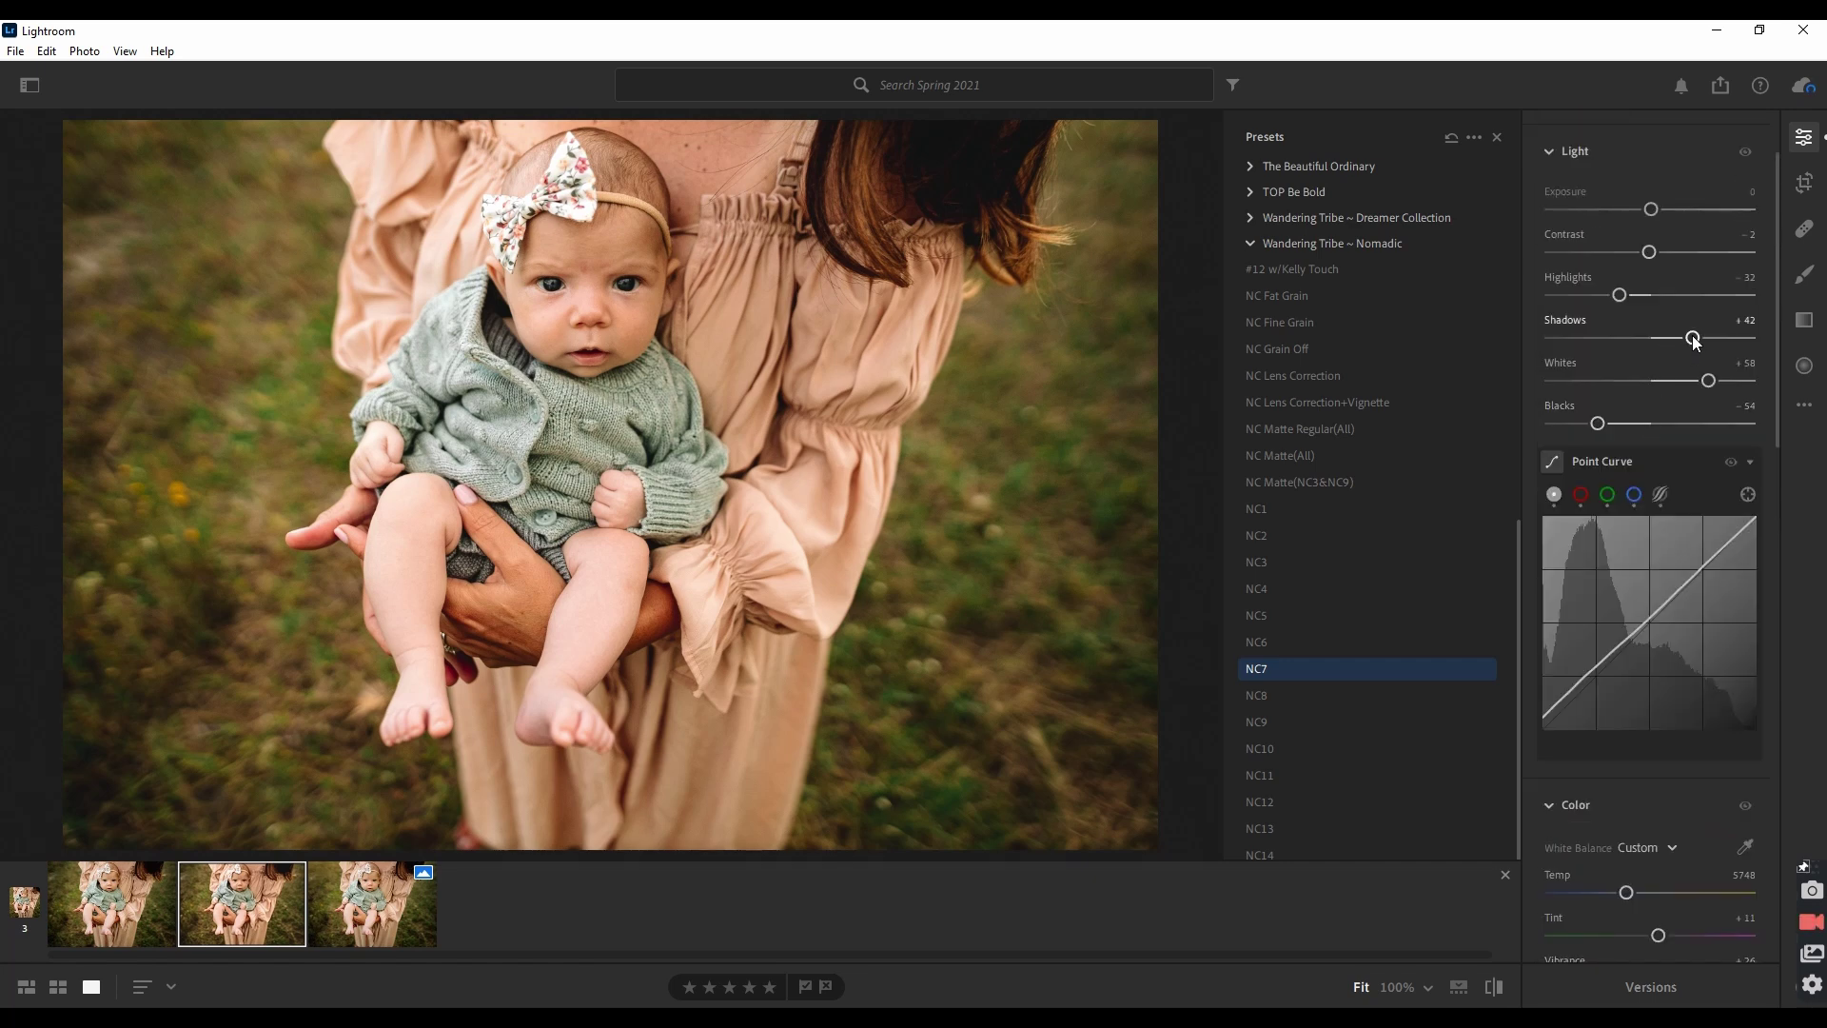
left_click_drag(1692, 339, 1702, 381)
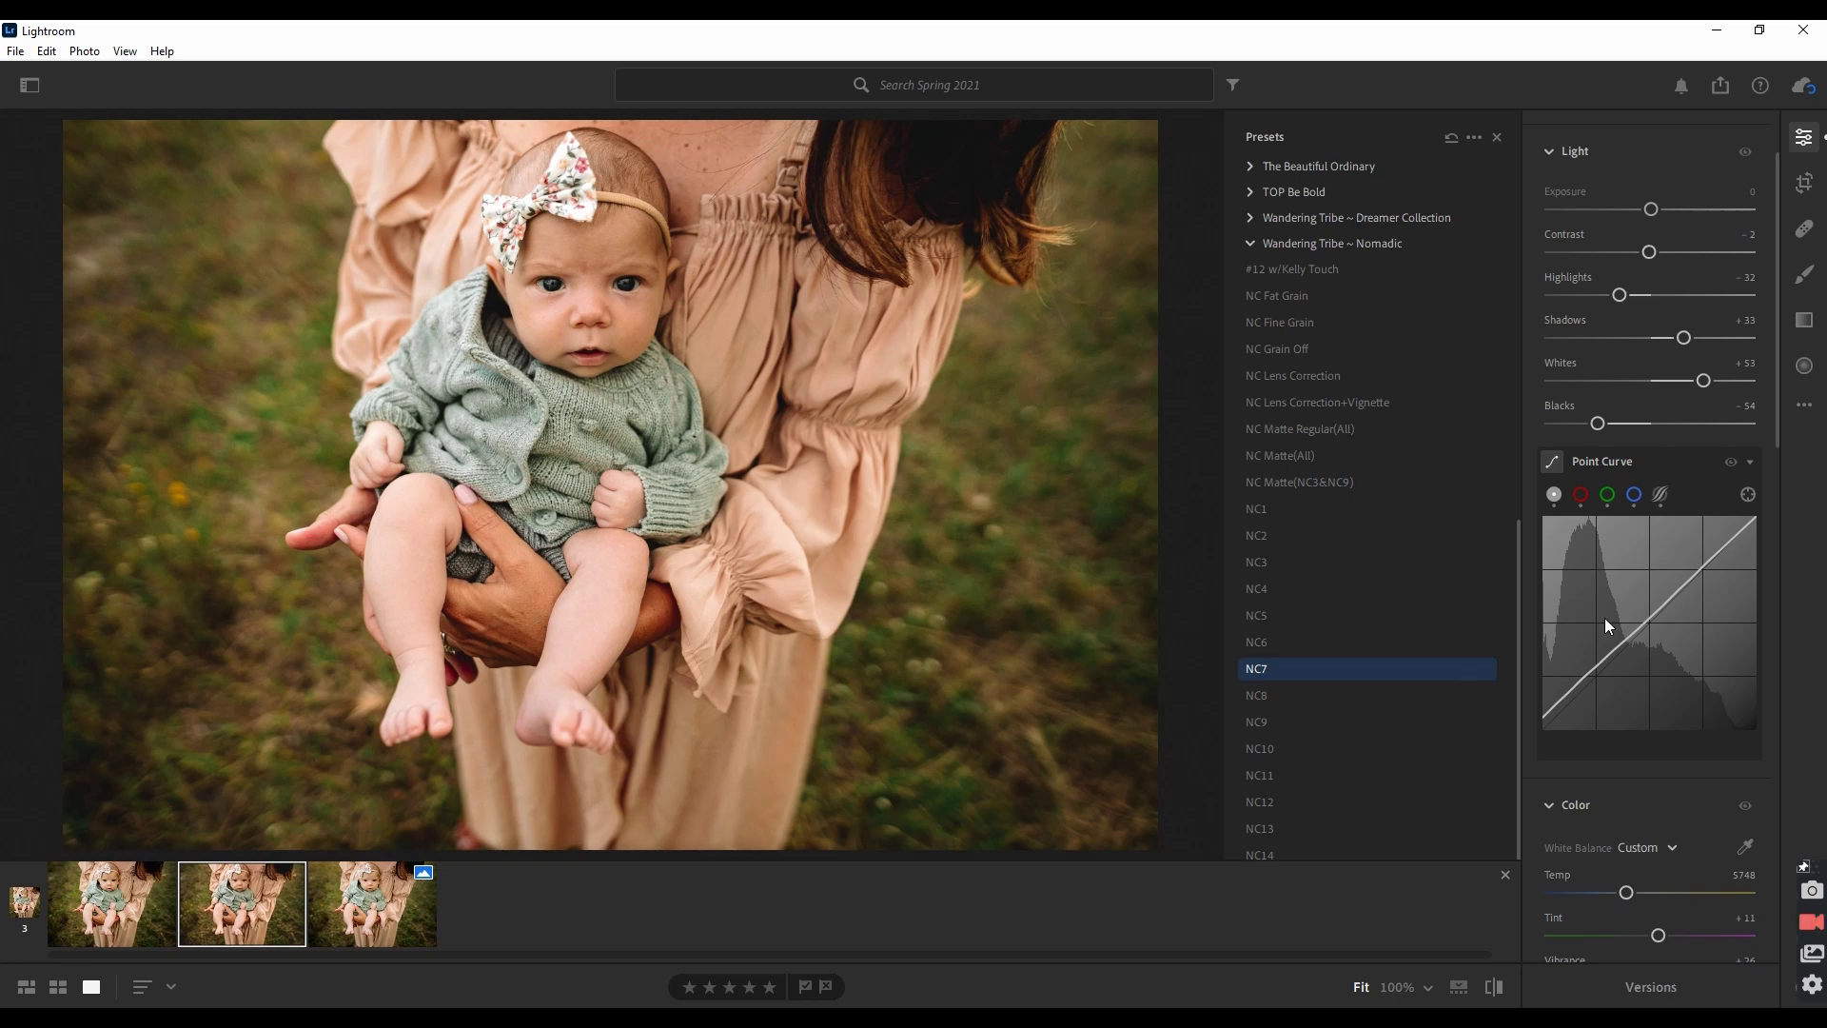
Step: Shift the orange Hue to -24 with the Color Mixer's targeted adjustment on the baby's cheek
scroll(1631, 580, "down", 6)
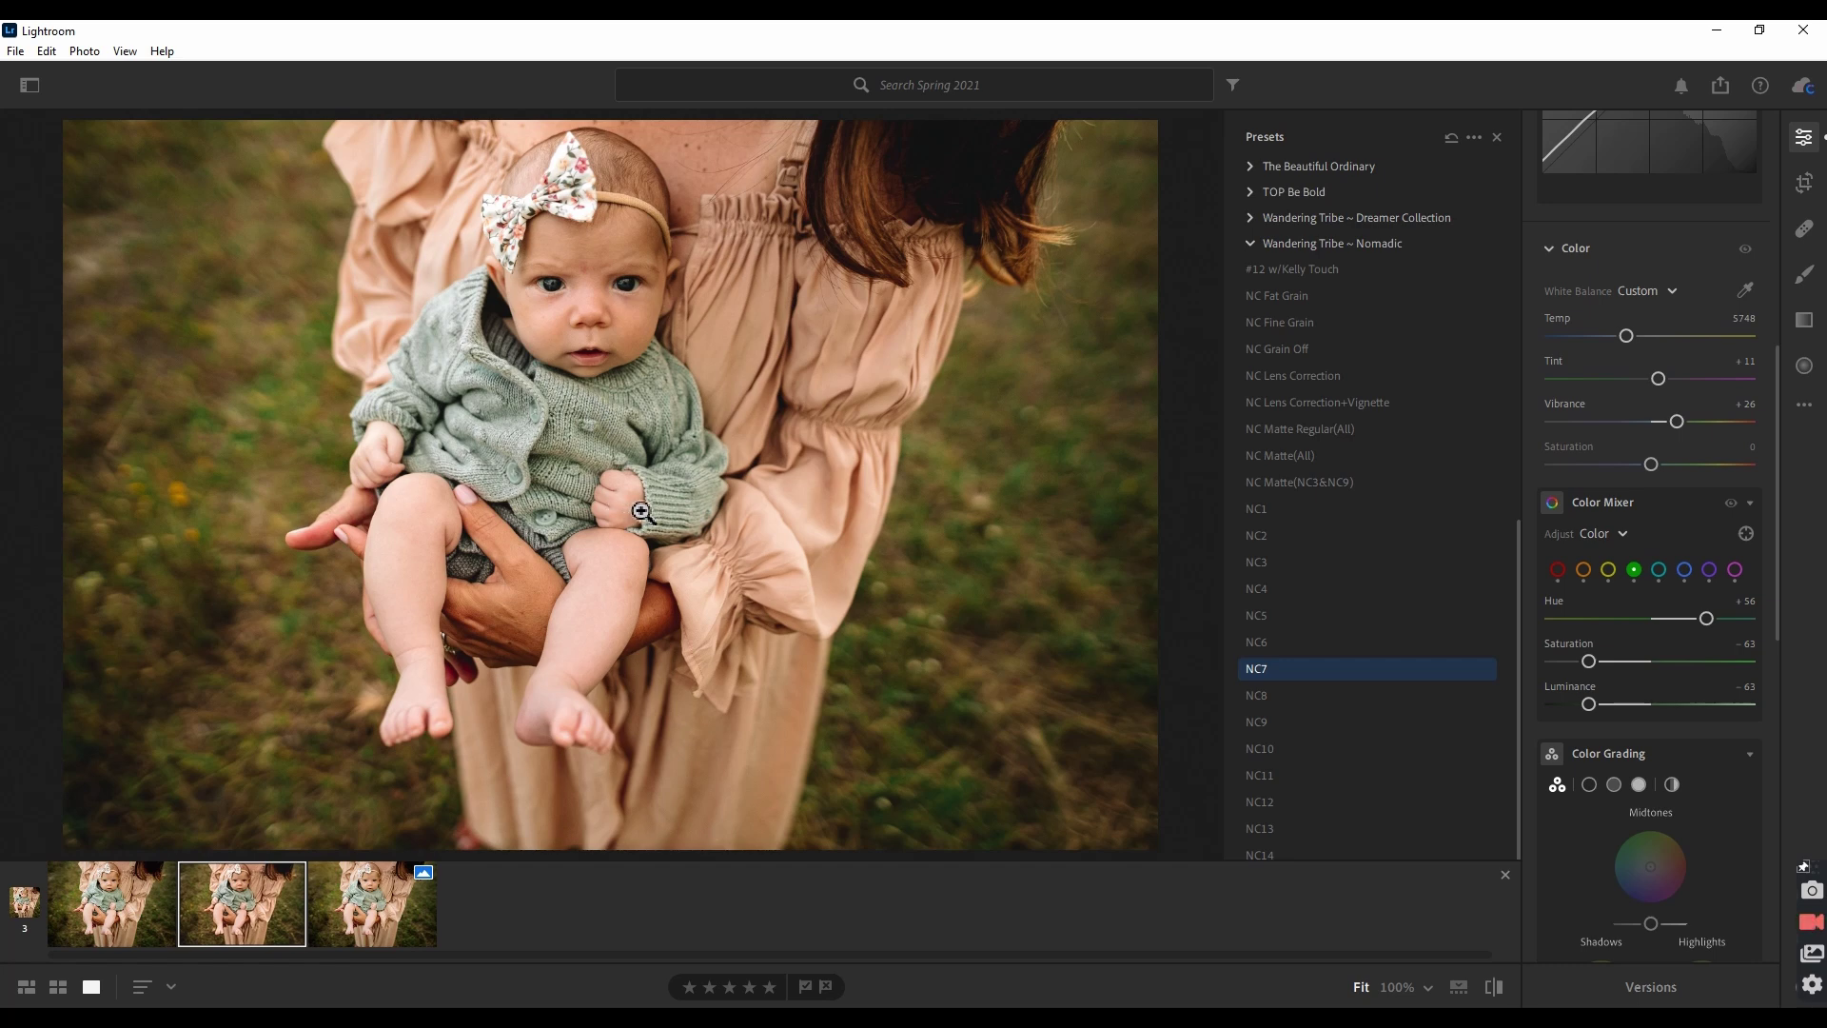
left_click(1749, 502)
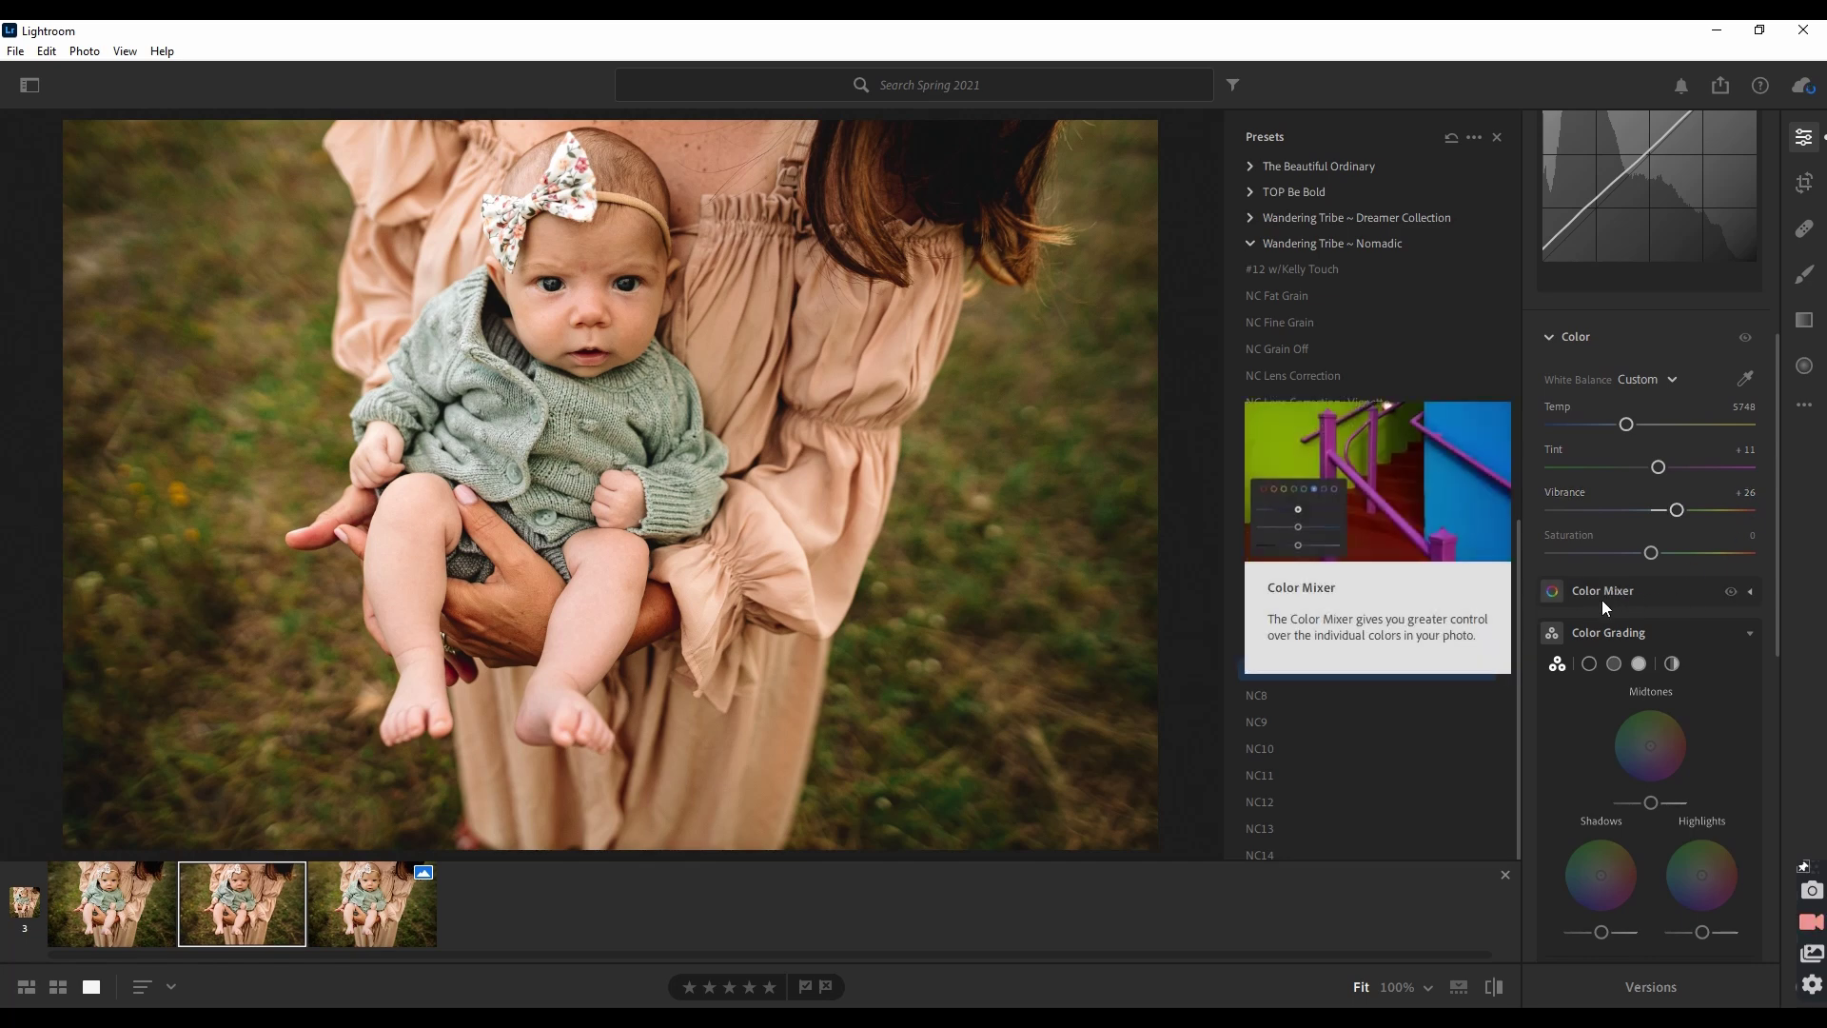
left_click(1750, 590)
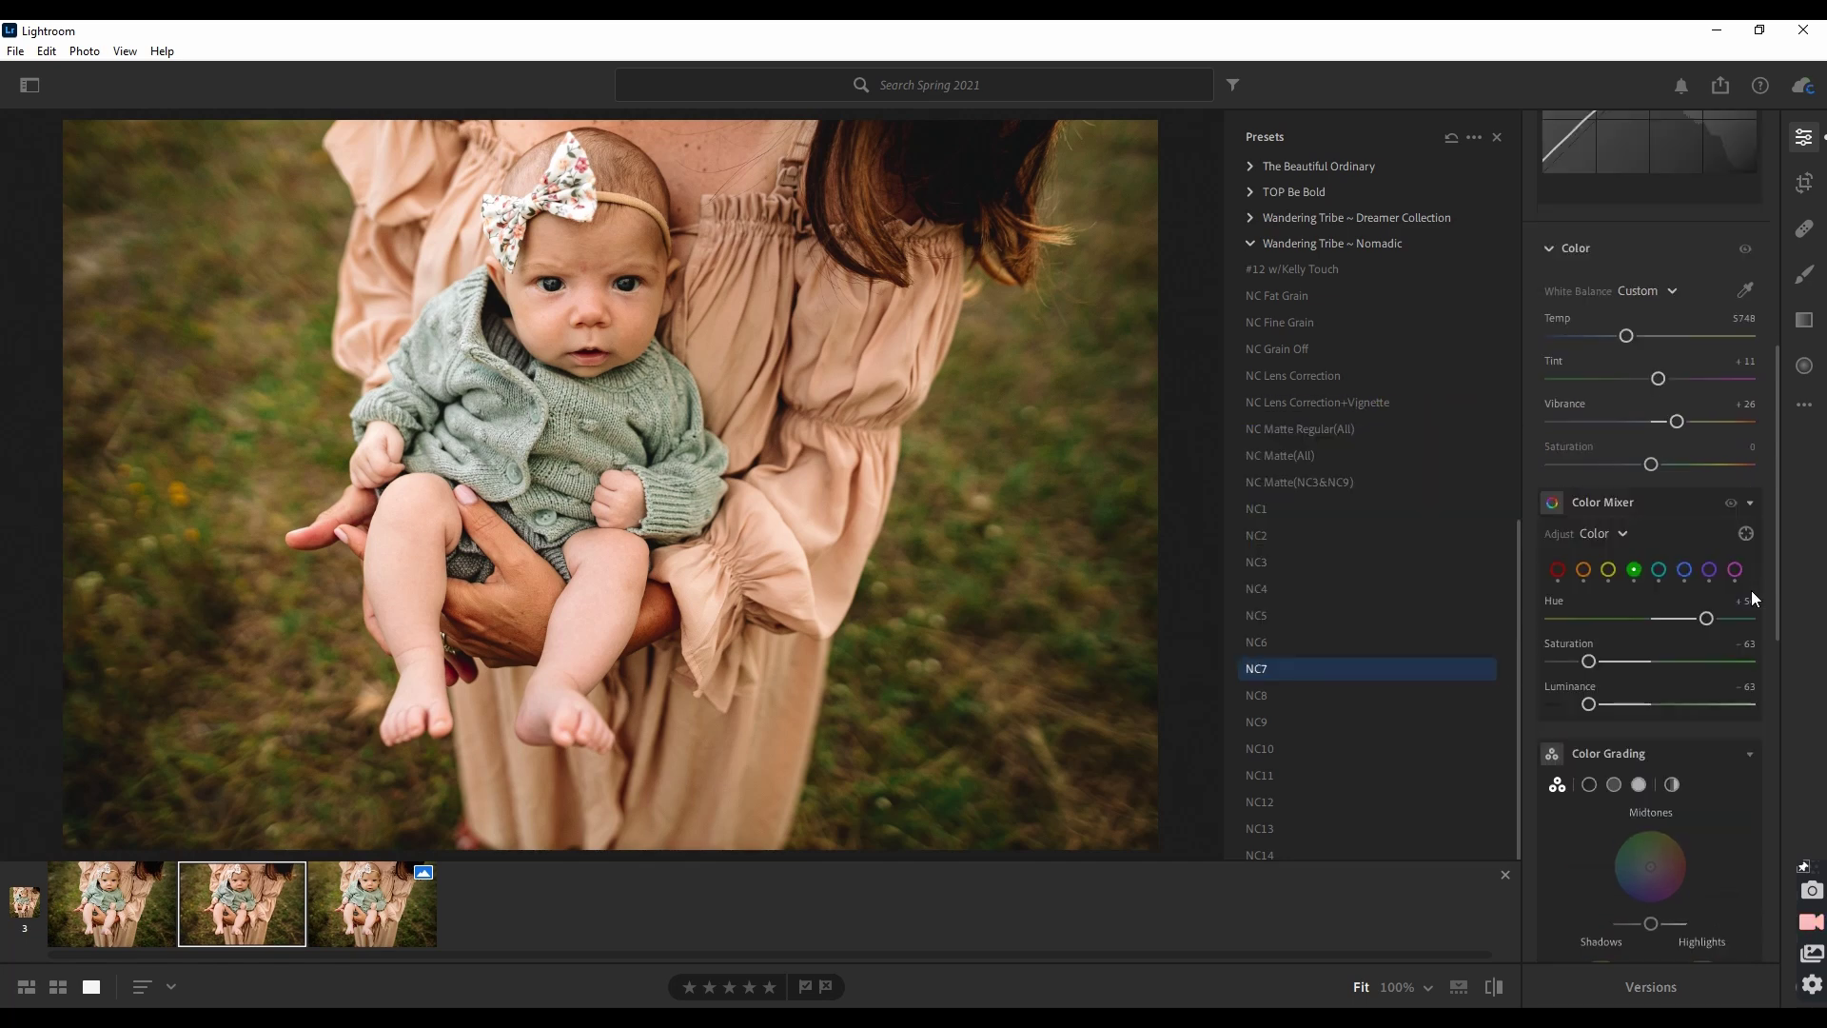
left_click(1746, 533)
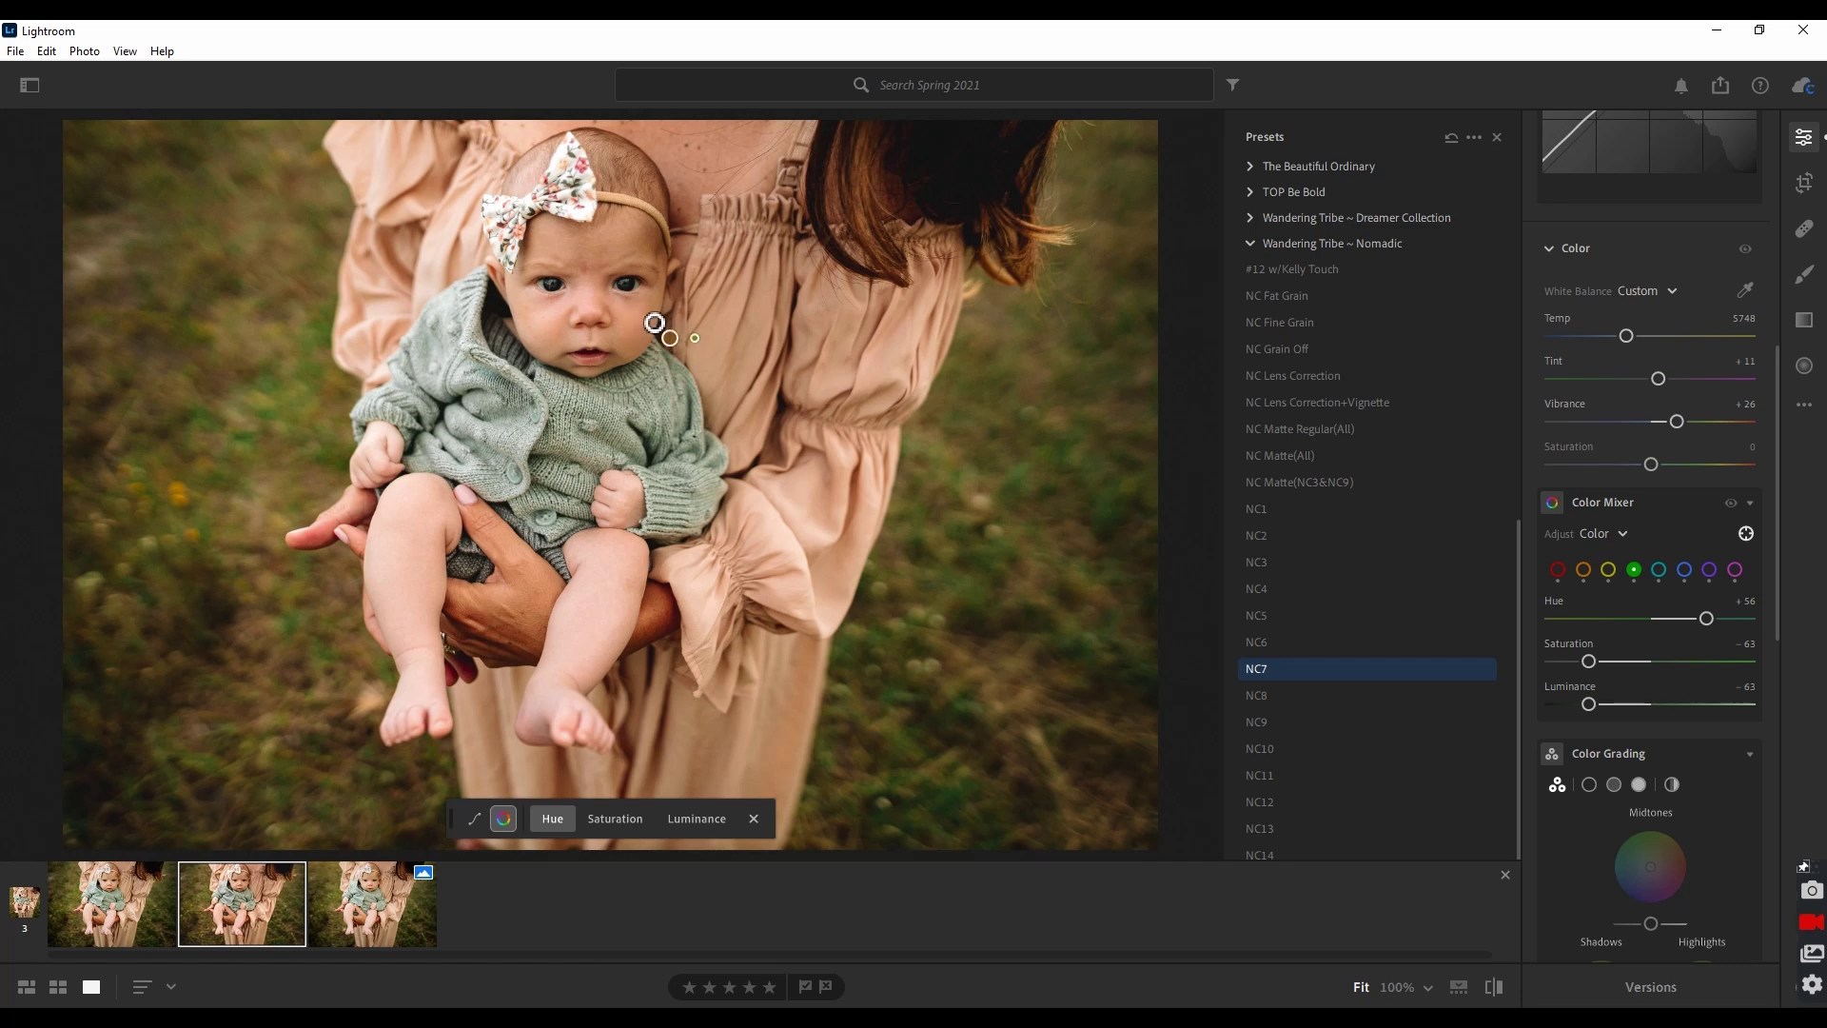
left_click_drag(654, 323, 636, 316)
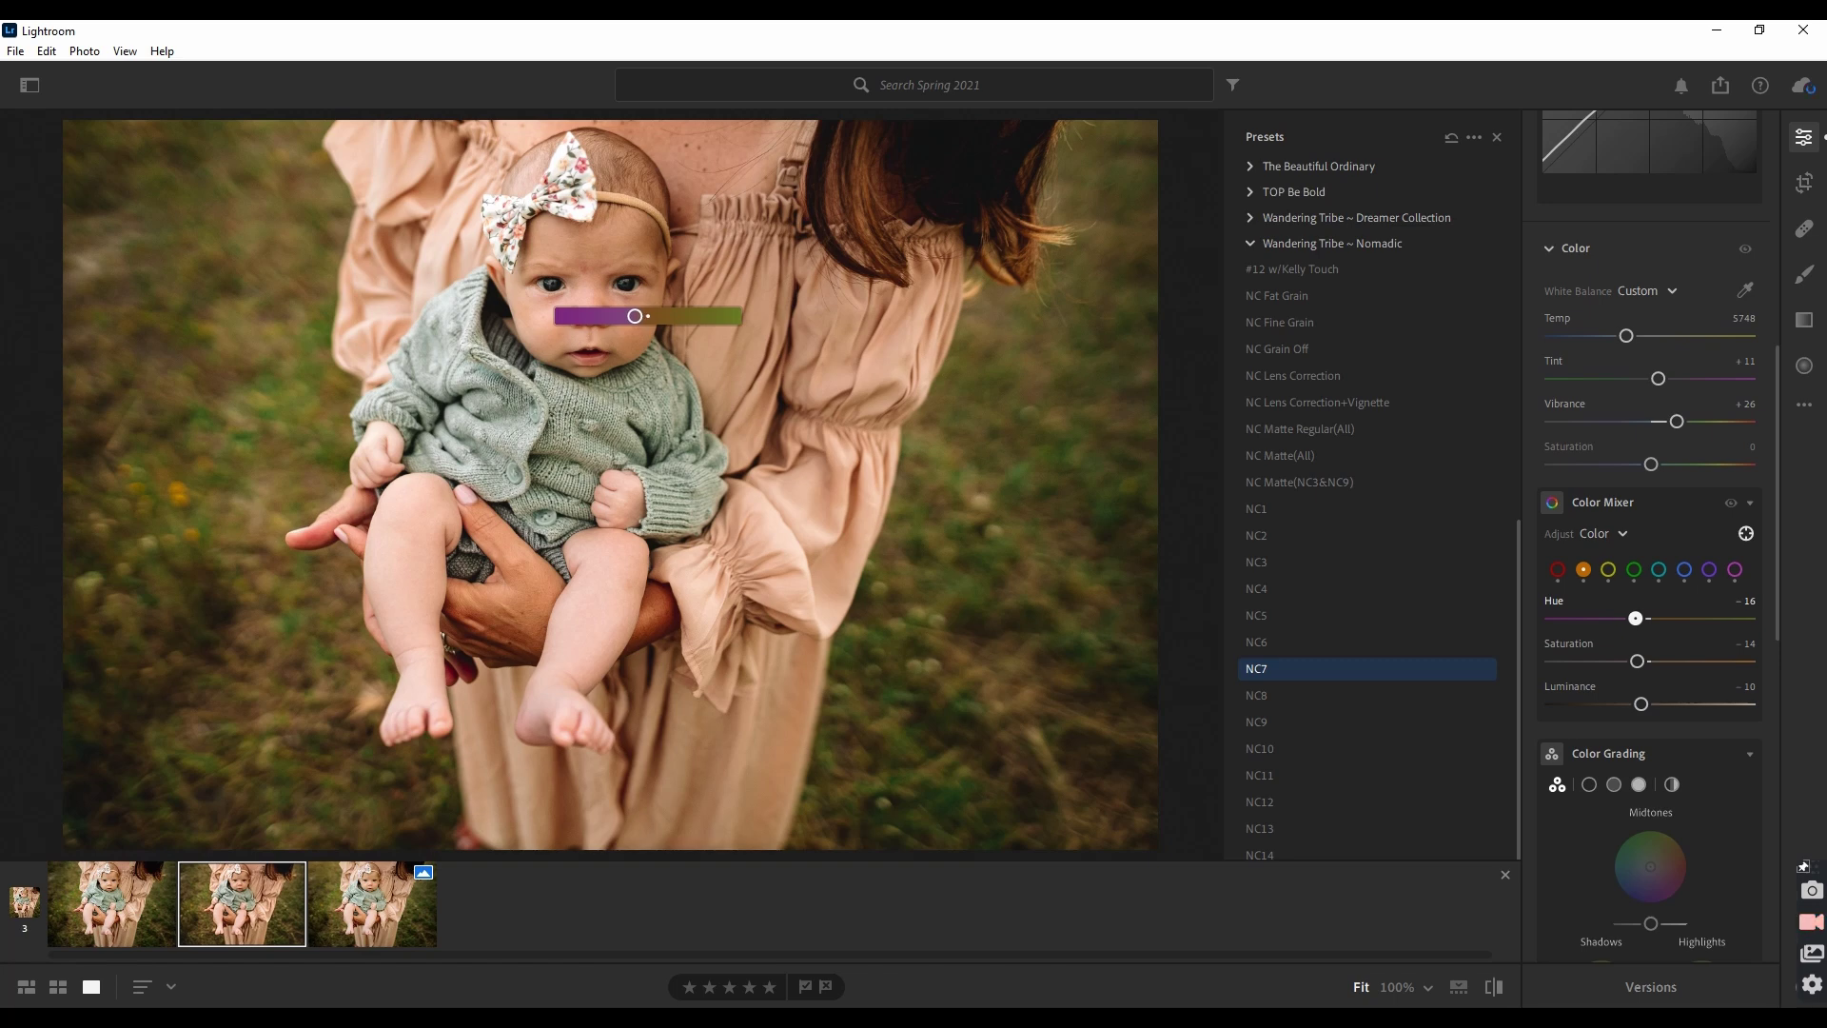
mouse_move(634, 316)
left_mouse_down()
mouse_move(583, 316)
mouse_move(709, 315)
mouse_move(601, 316)
mouse_move(629, 316)
left_mouse_up()
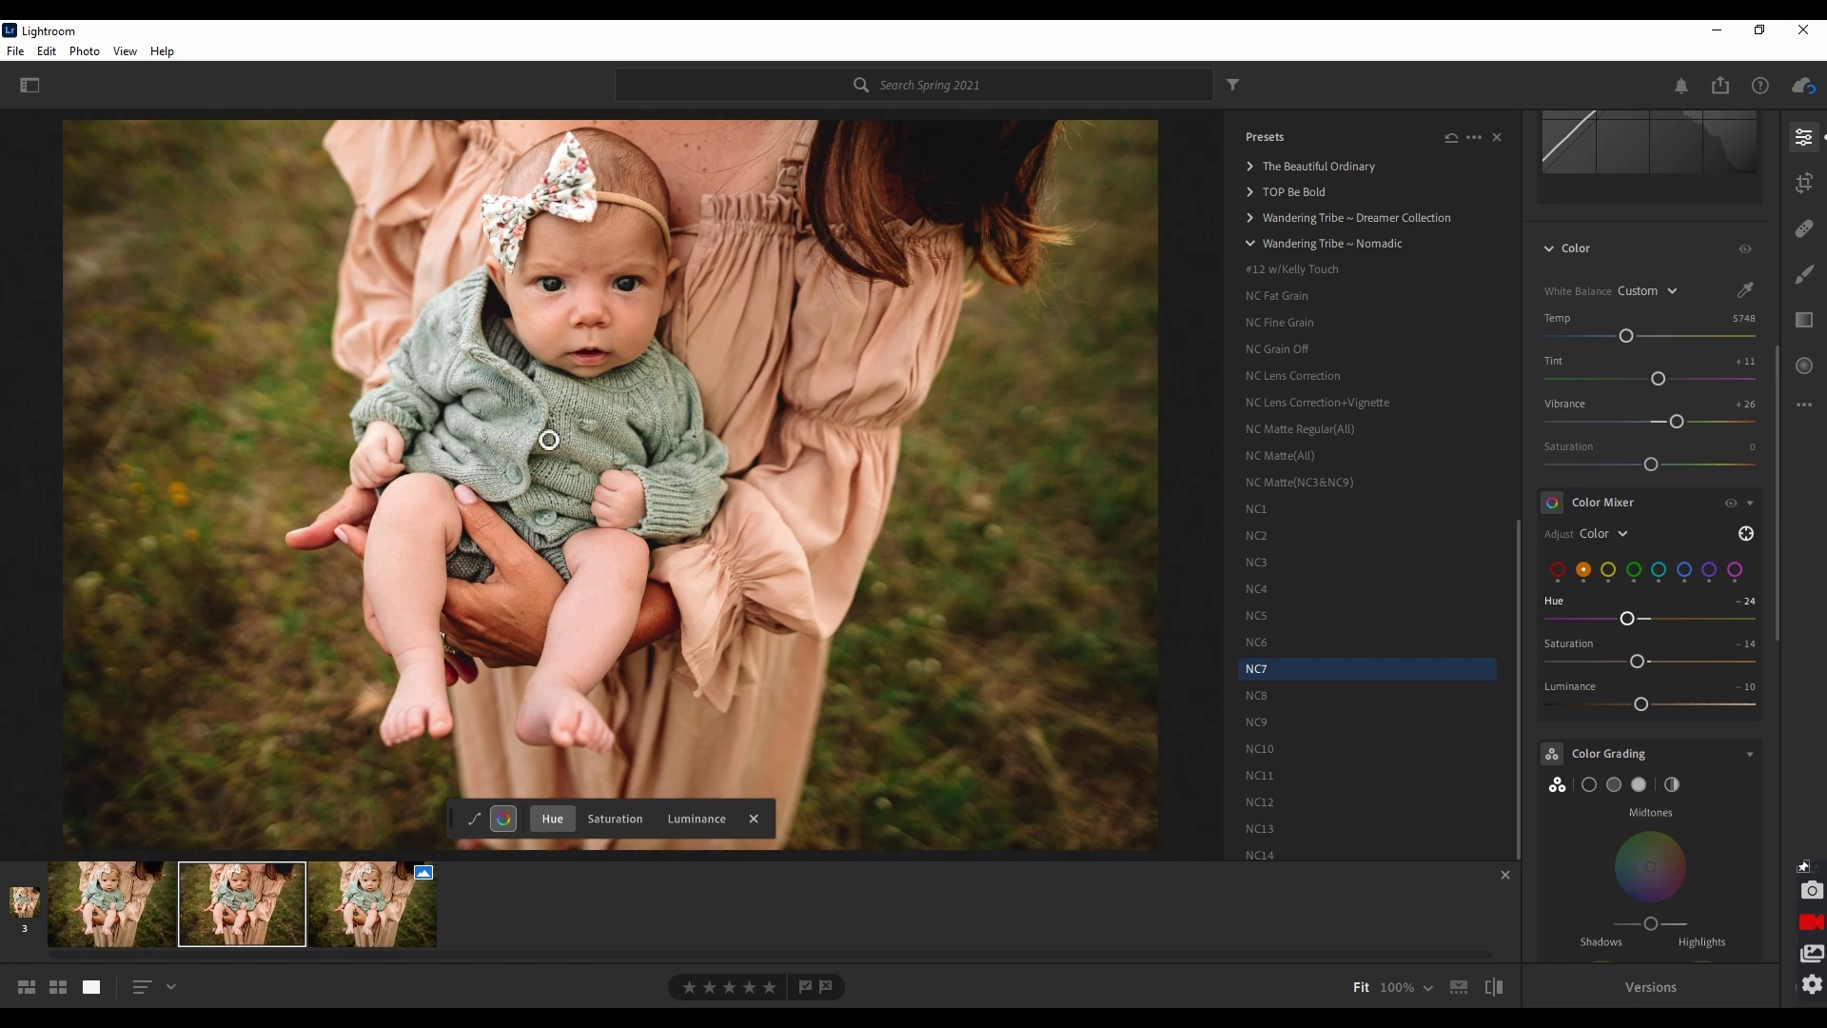
Step: Set the orange Saturation to -12 with the targeted adjustment on the baby's cheek
left_click(615, 819)
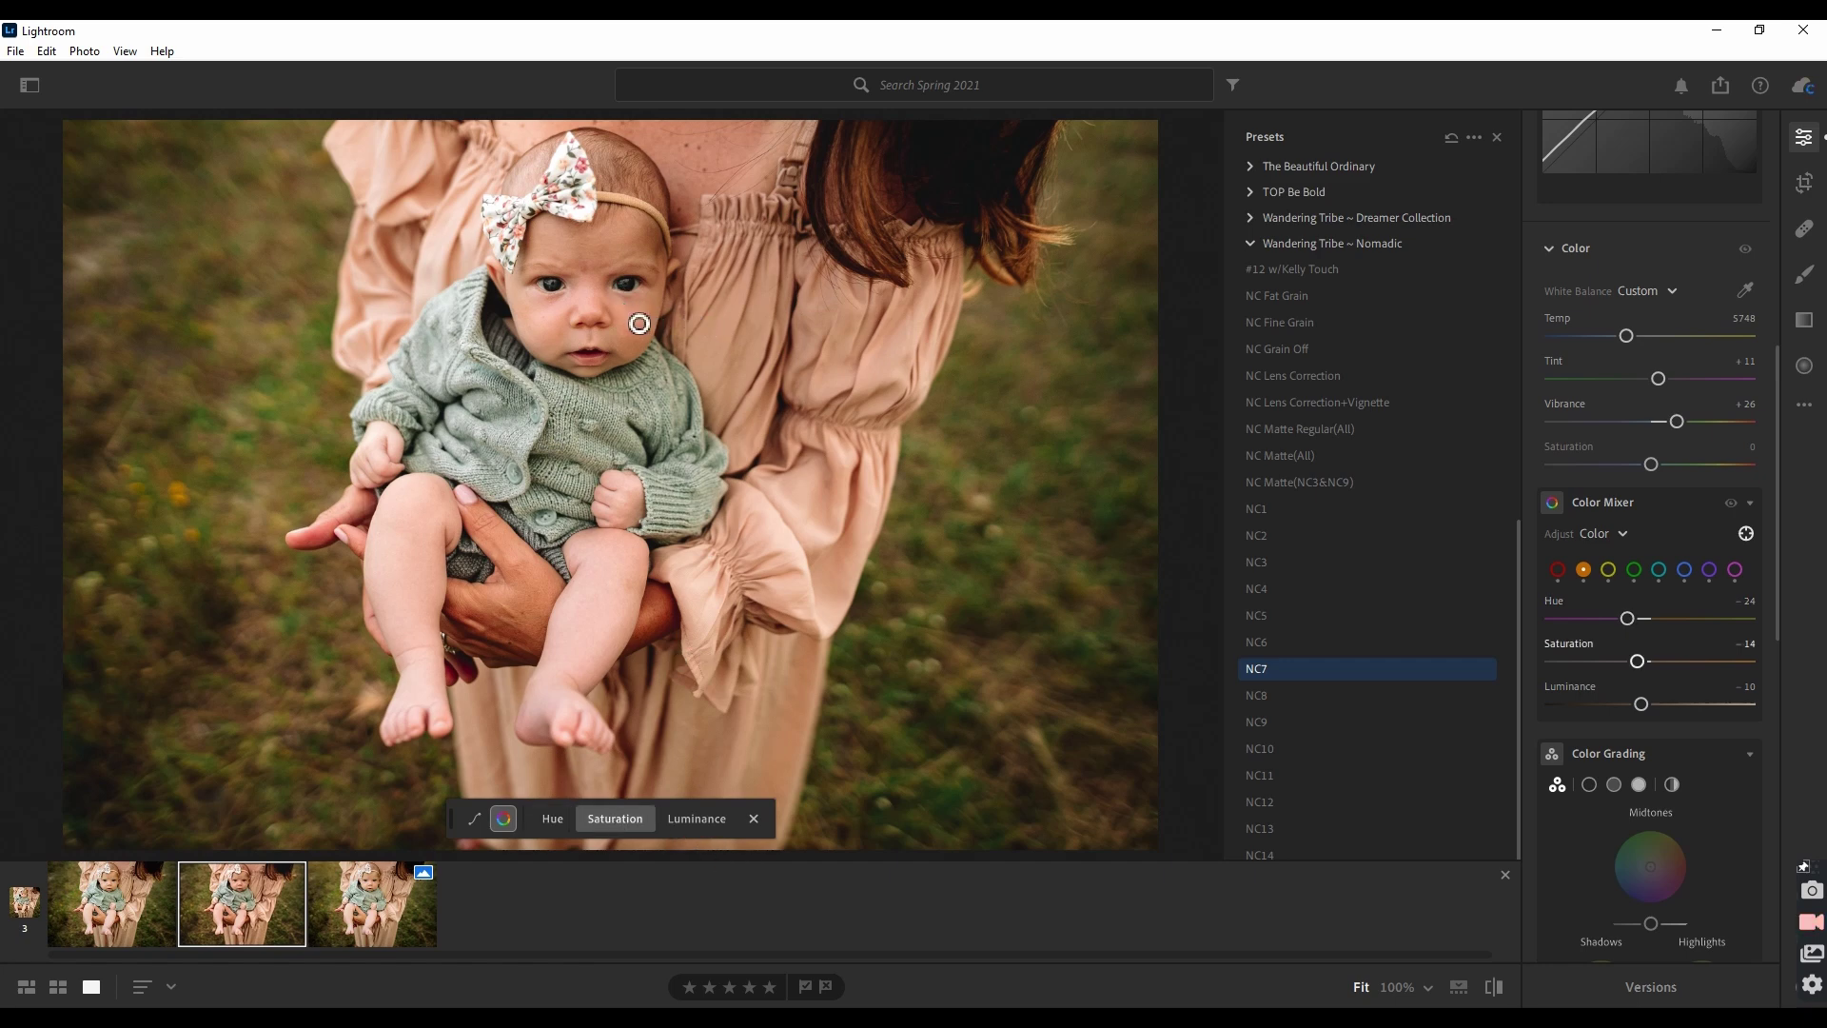
left_click_drag(625, 316, 625, 317)
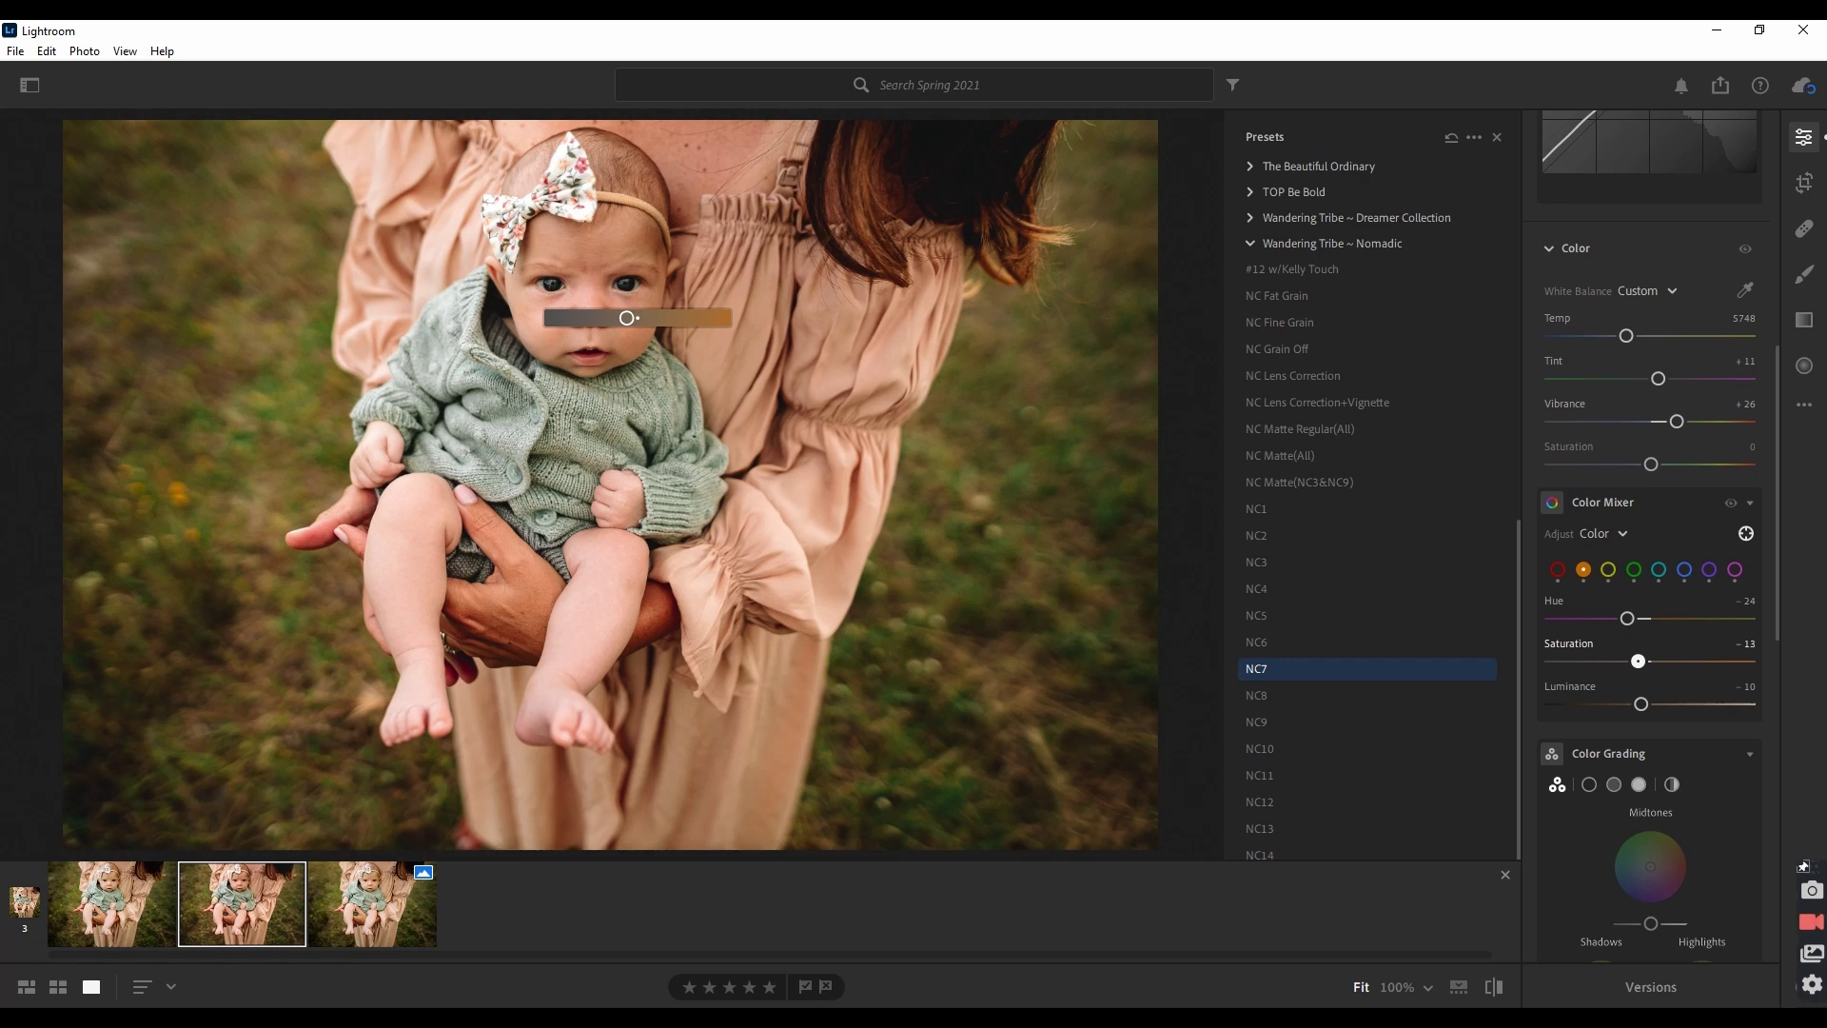
mouse_move(627, 317)
left_mouse_down()
mouse_move(609, 317)
mouse_move(648, 317)
mouse_move(628, 316)
left_mouse_up()
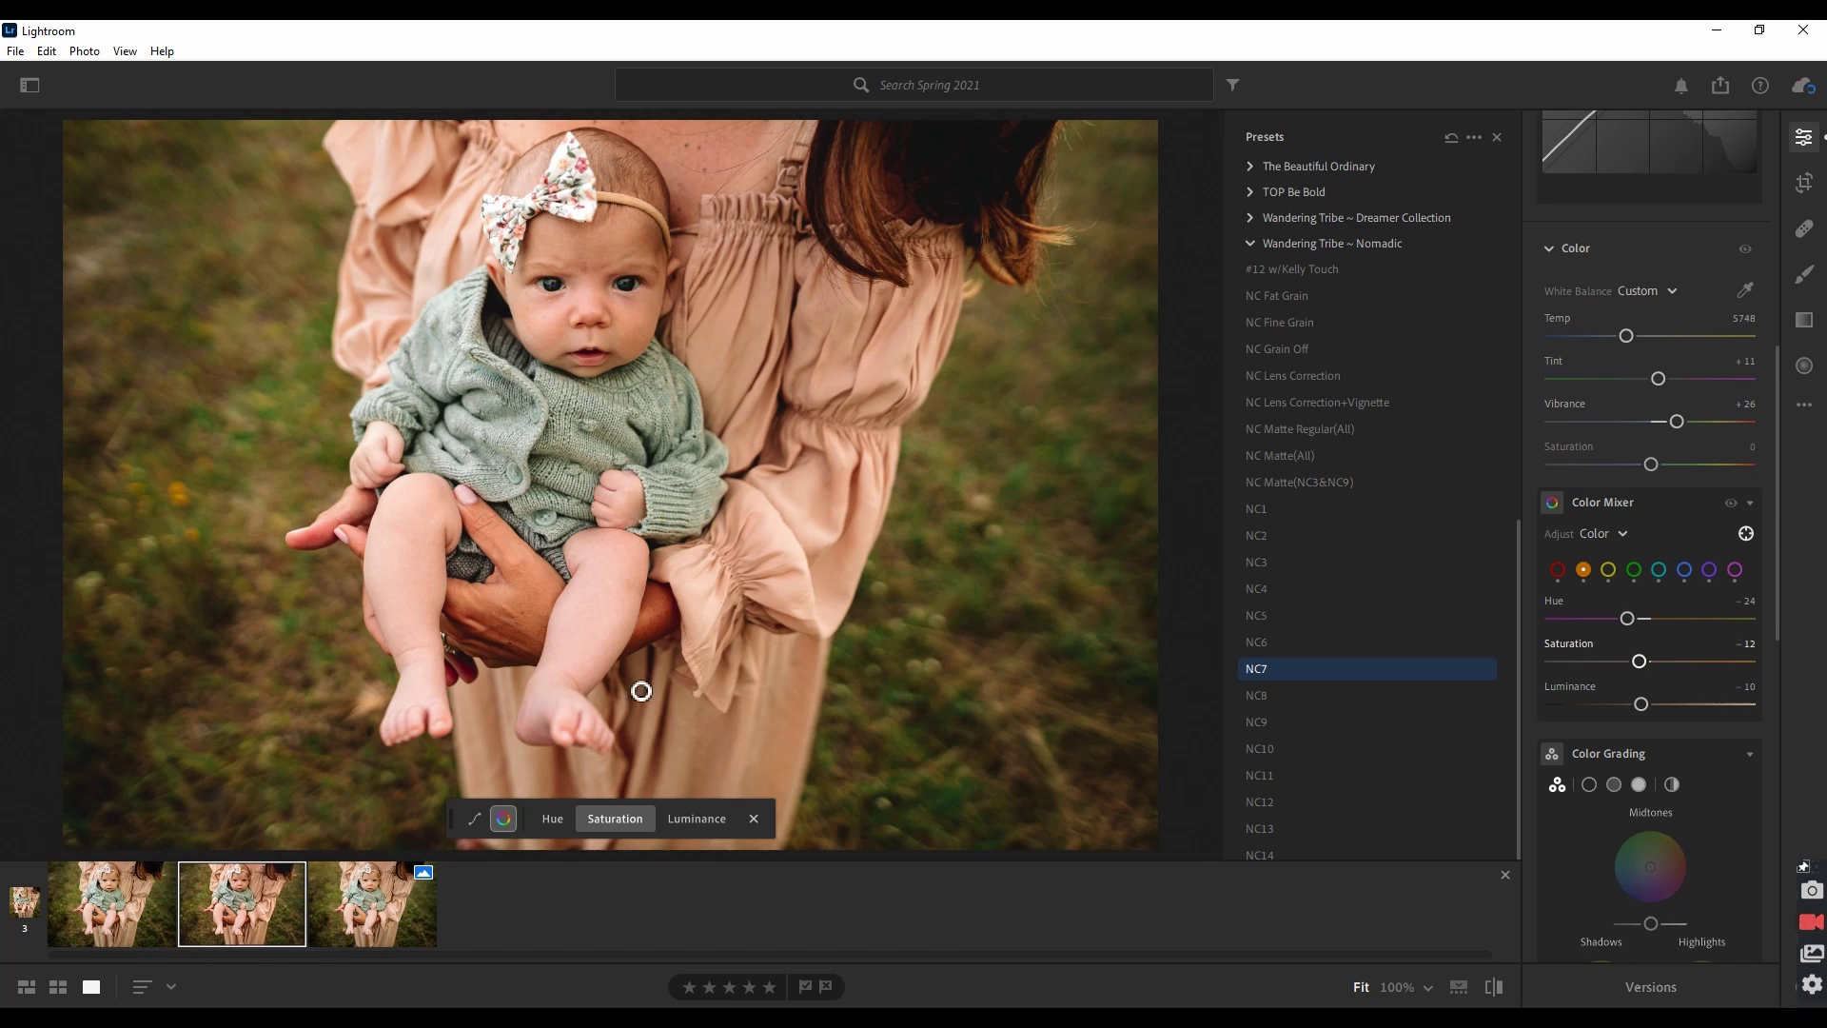
Step: Raise the orange Luminance to -5 by sampling the baby's cheek, and return the targeted adjustment to Hue
left_click(687, 808)
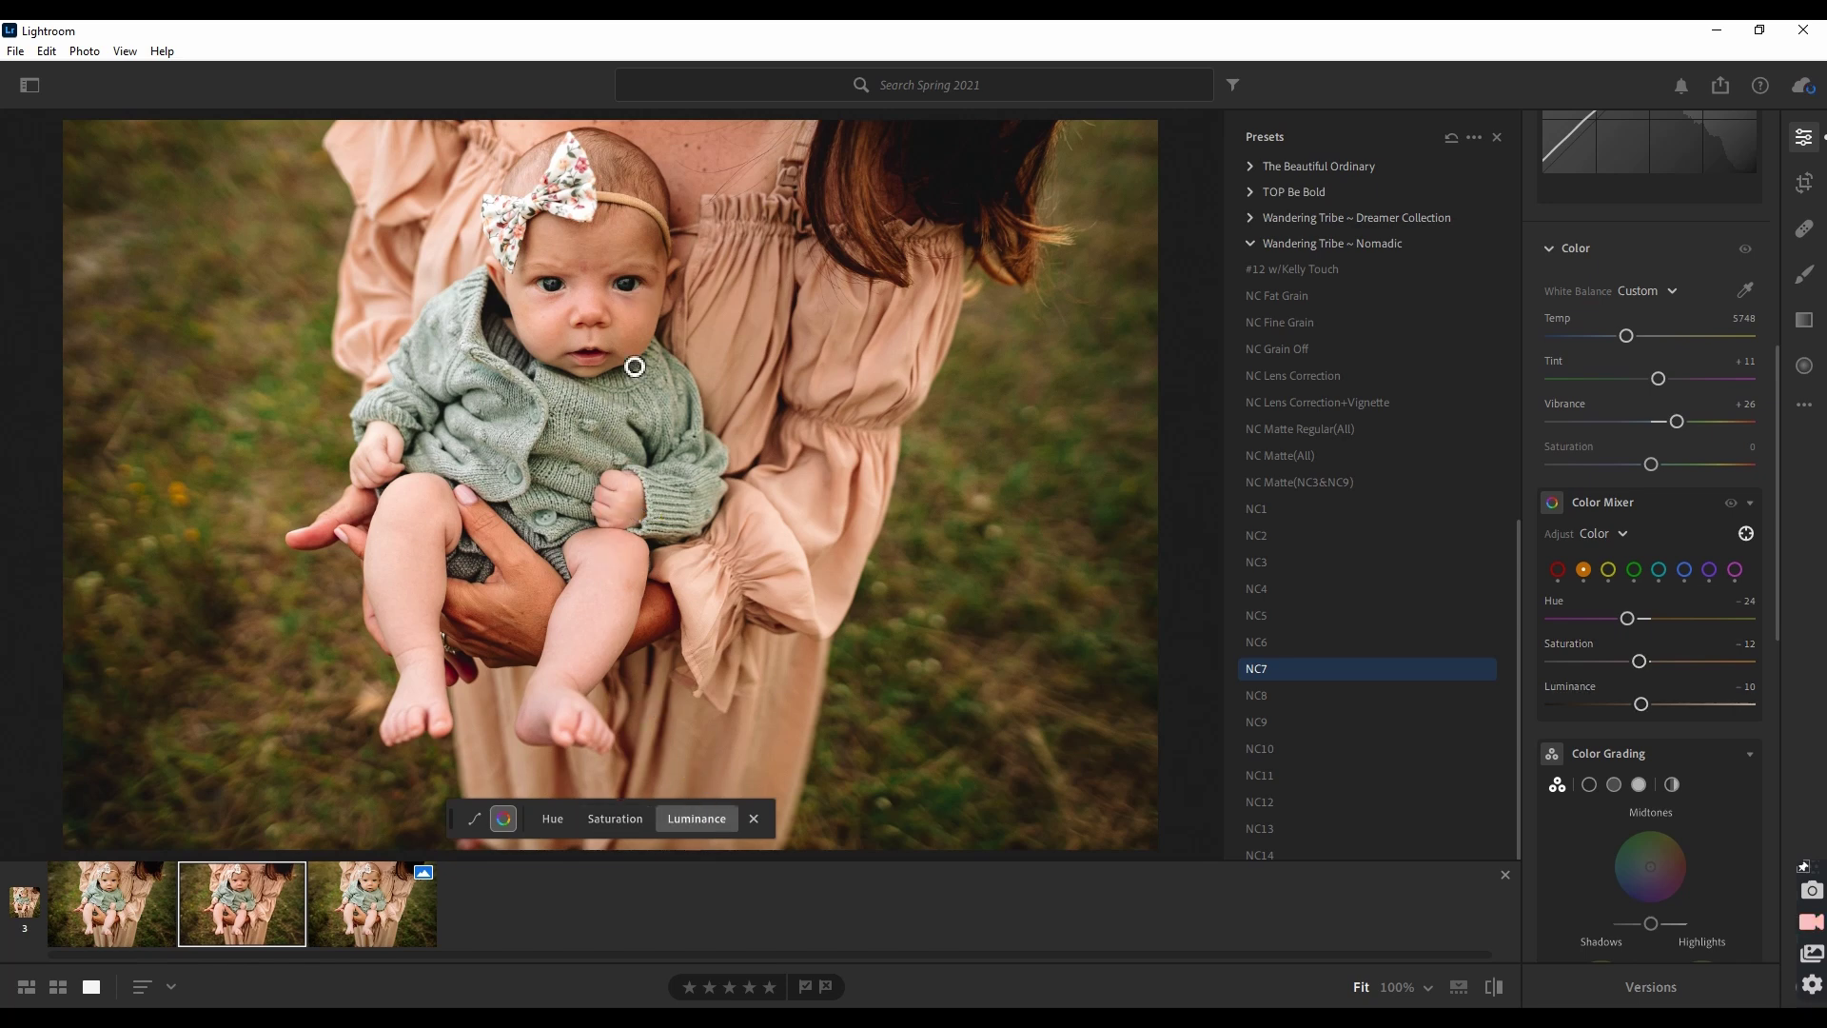
left_click_drag(628, 326, 630, 327)
left_click(558, 817)
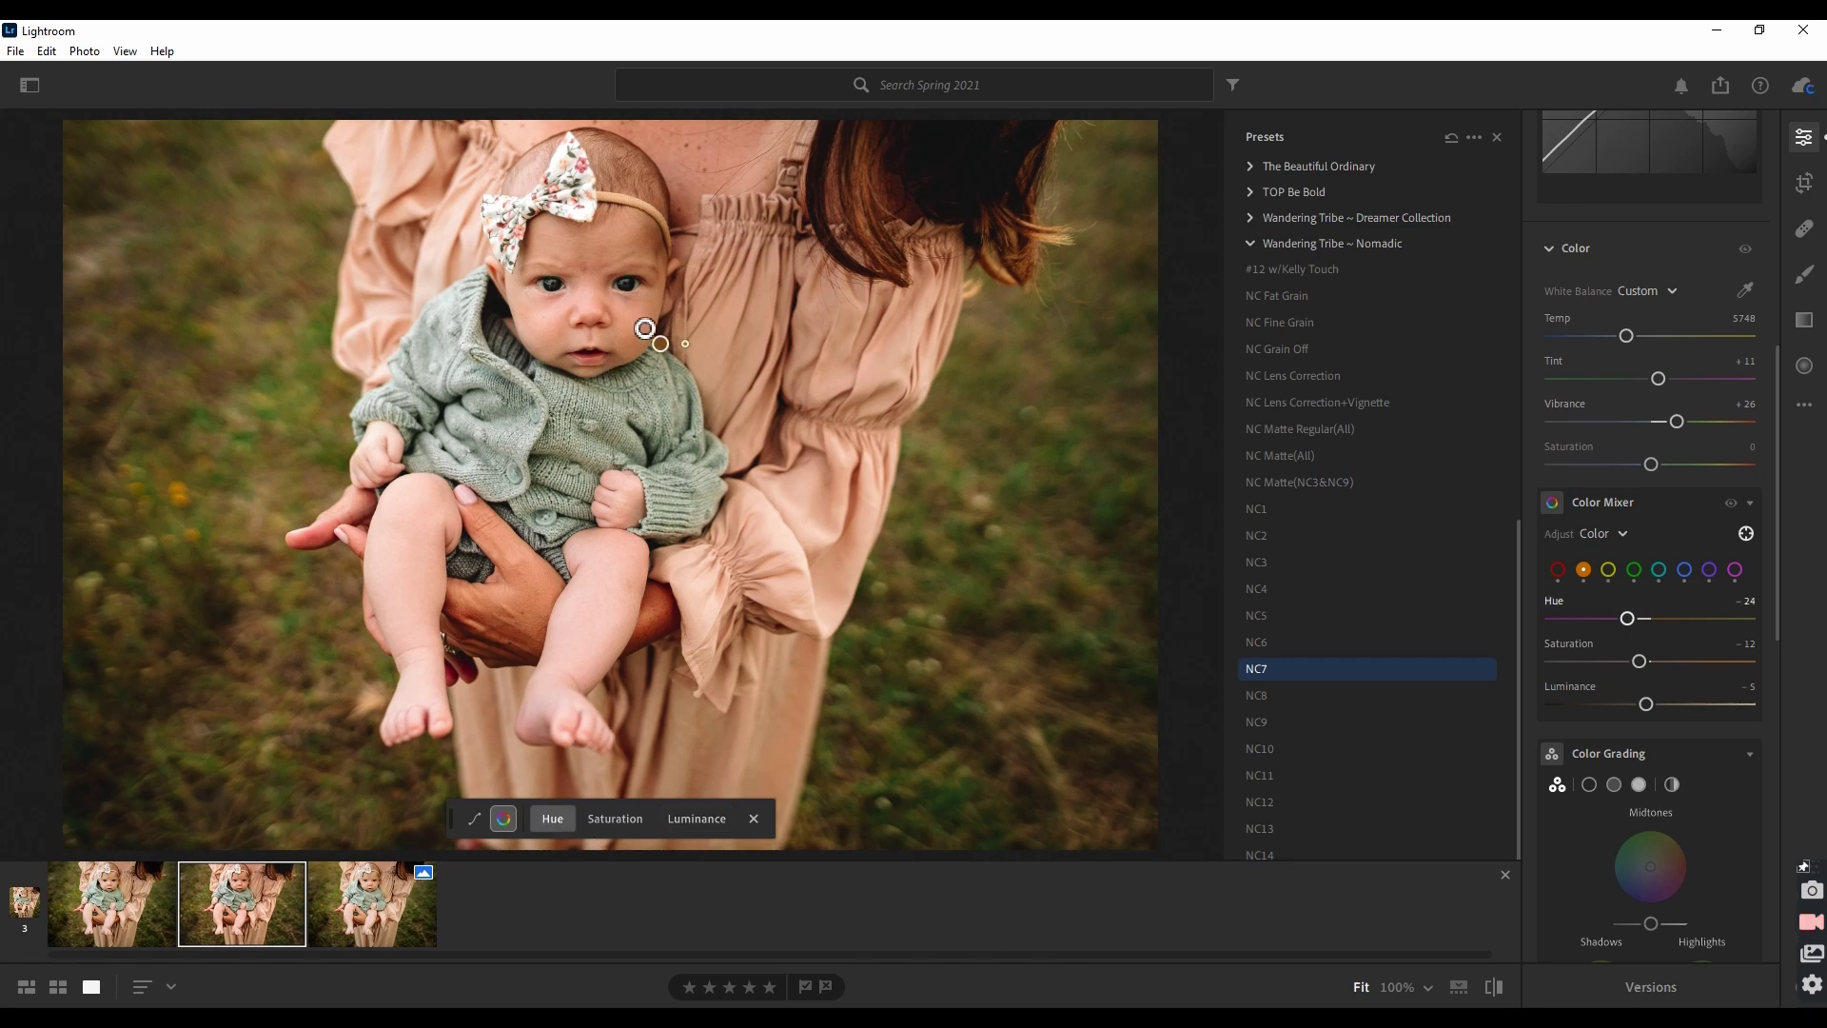
Step: Set the orange Hue to -20 with the targeted adjustment on the baby's cheek, and compare the edit with the original
mouse_move(645, 329)
left_mouse_down()
mouse_move(613, 322)
mouse_move(642, 321)
left_mouse_up()
left_click(1494, 989)
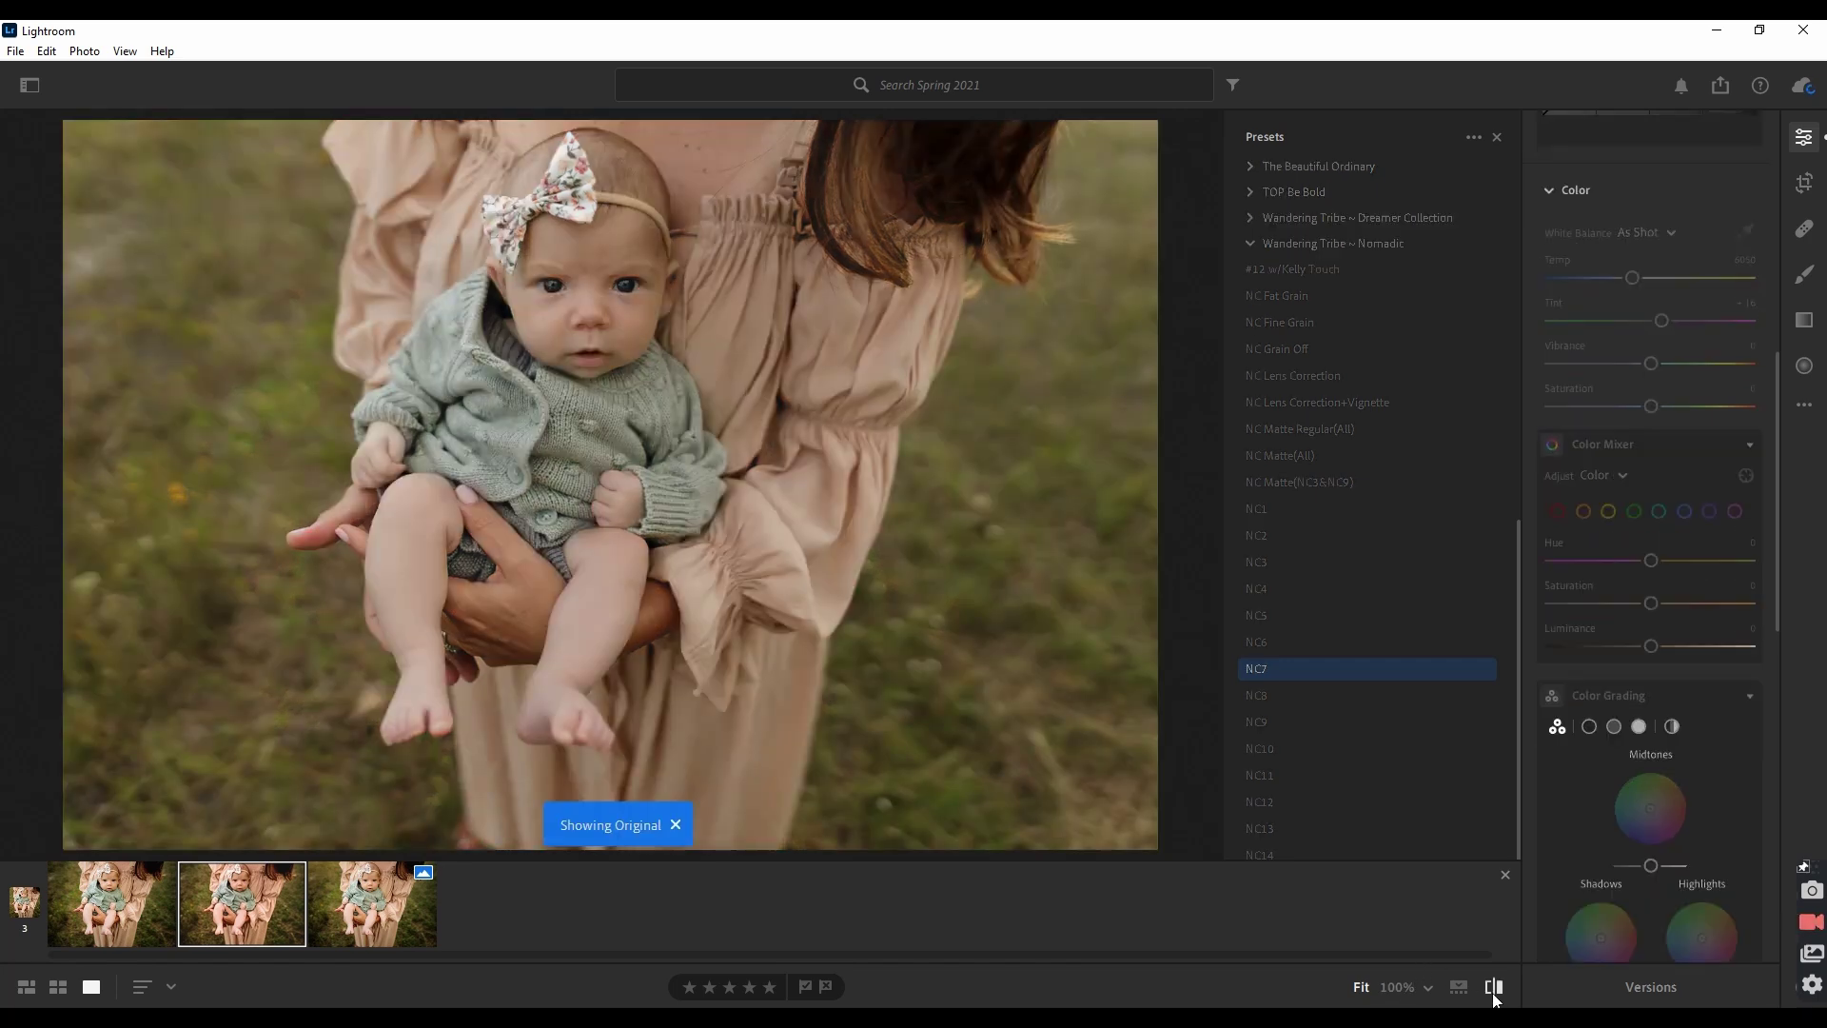
left_click(1493, 989)
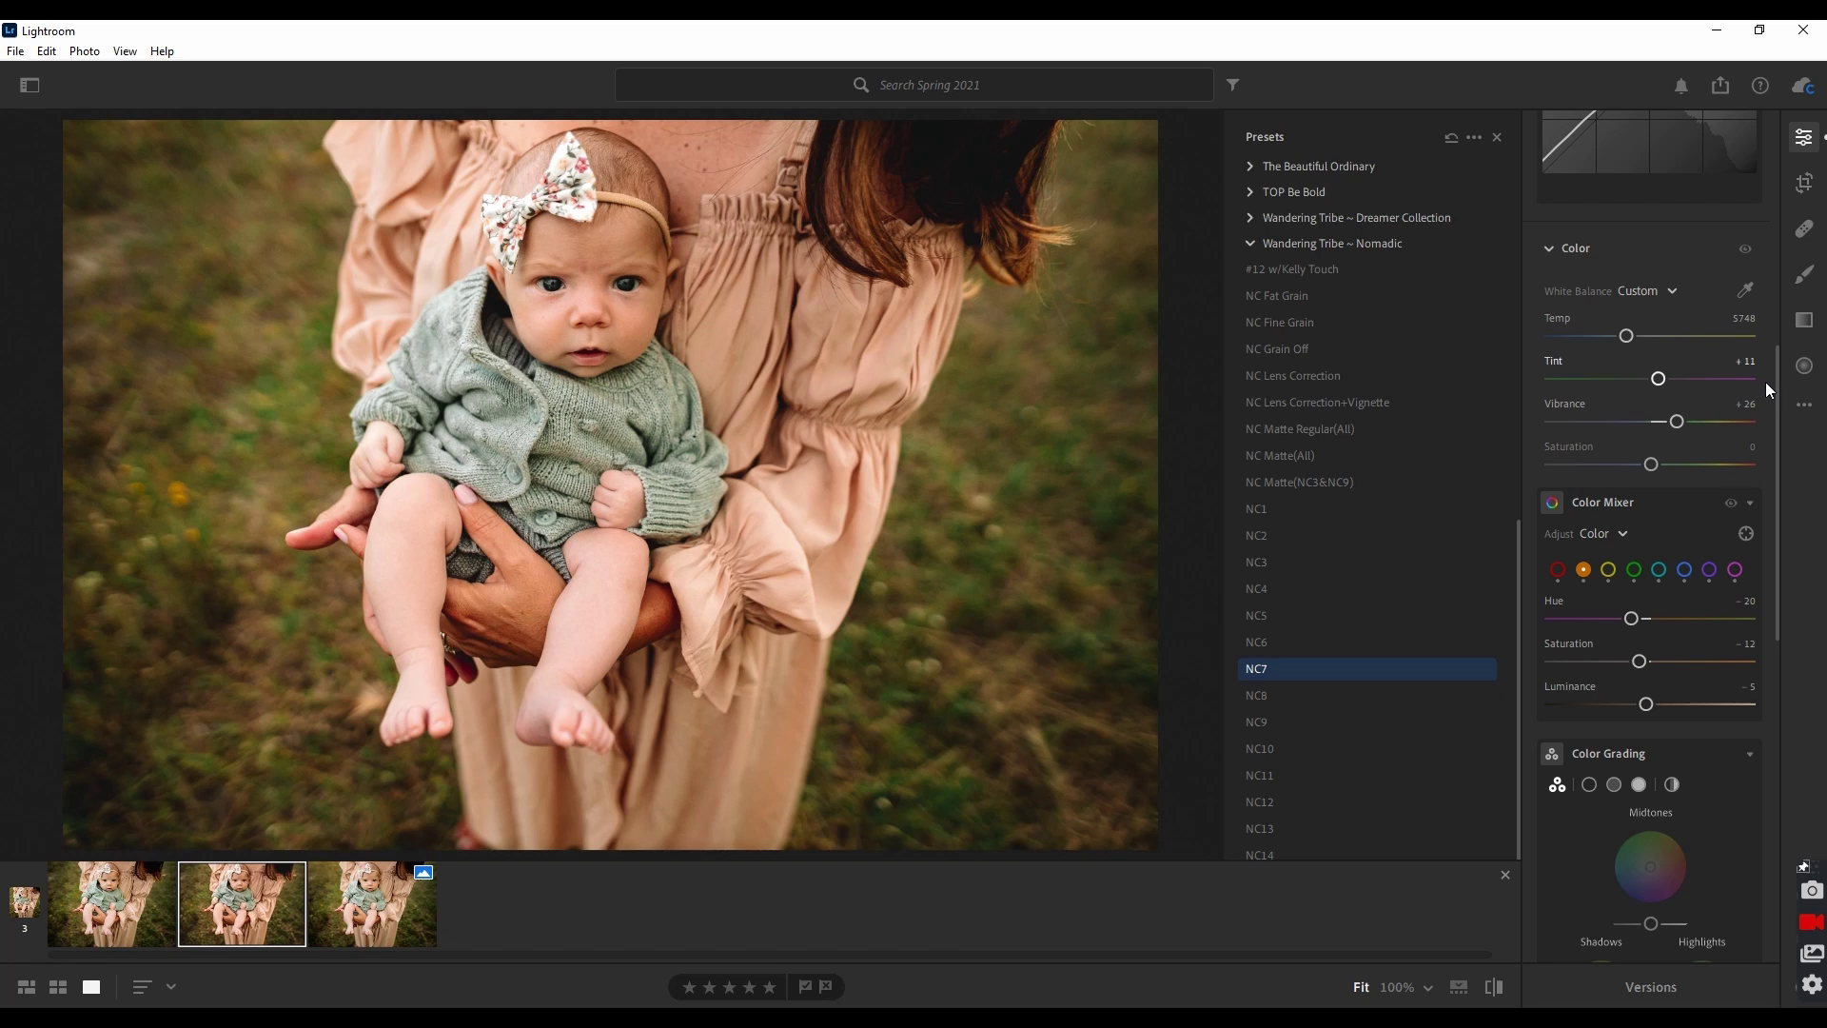
Step: Heal the dress strap beside the mother's hair with a size 14 Healing Brush, and move its sample source to the nearby chest skin
left_click(1803, 232)
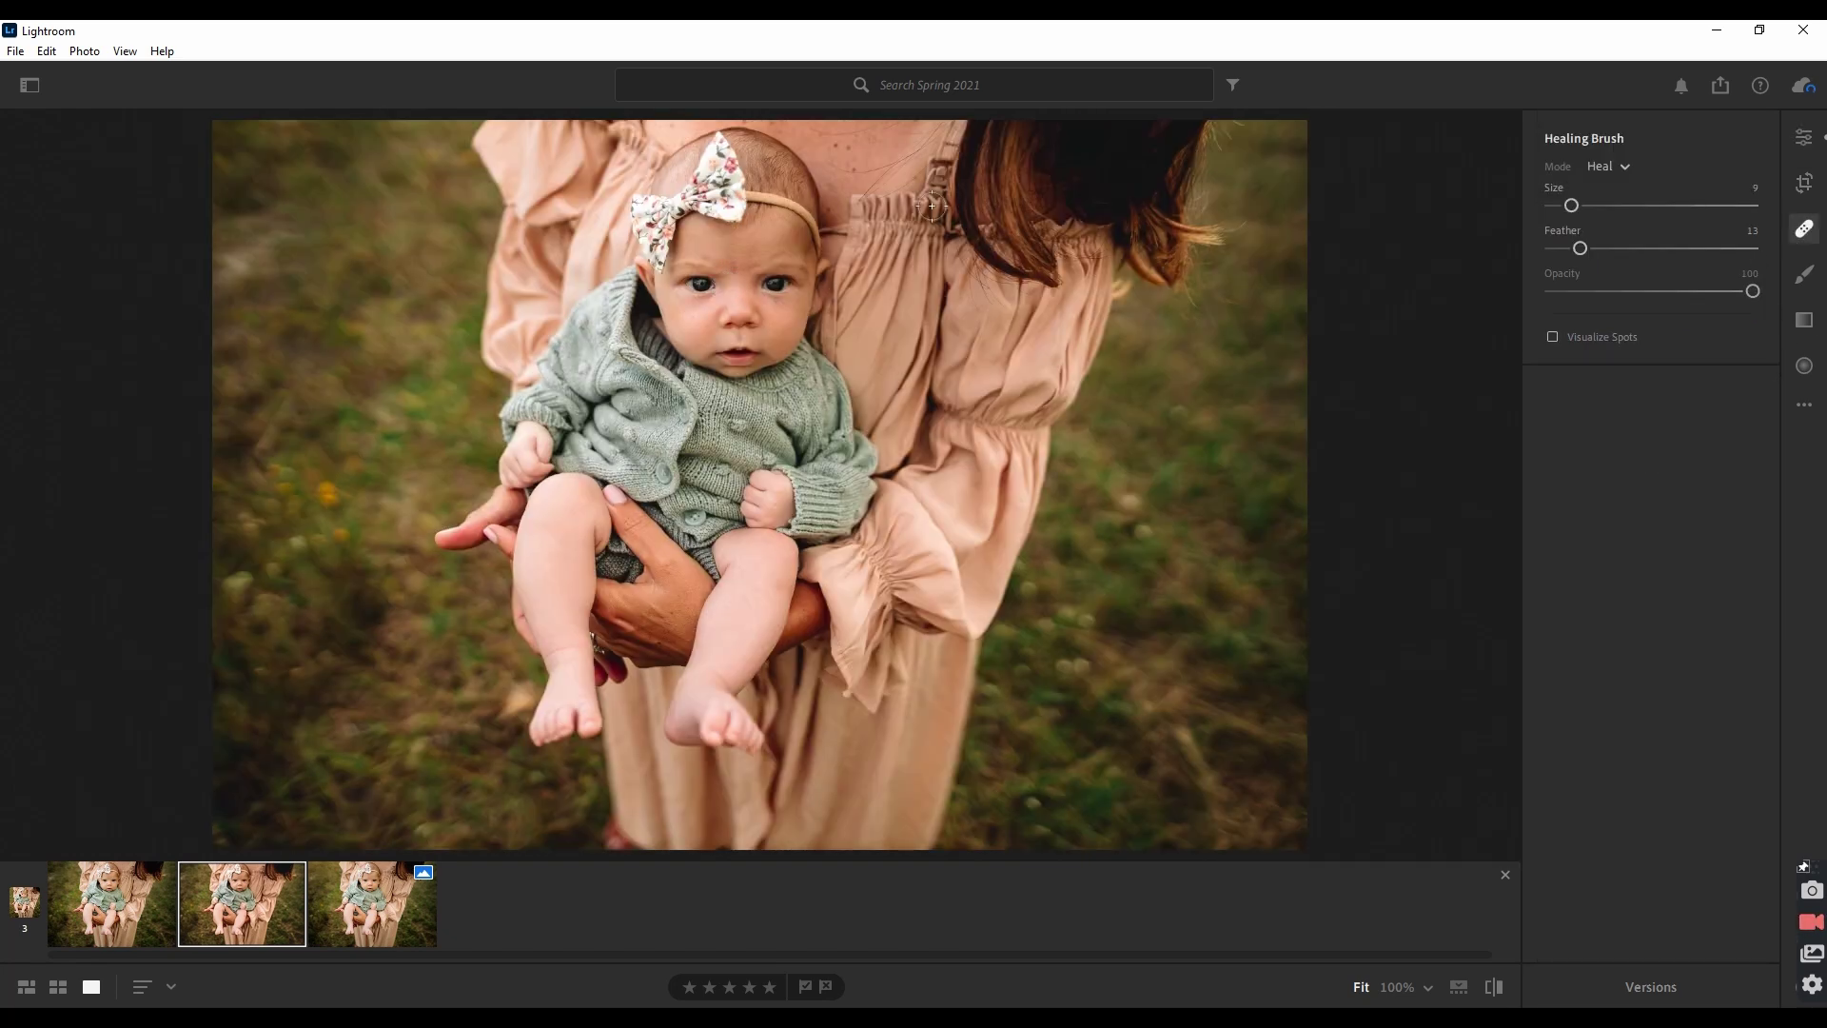
key("bracketright")
key("bracketright")
key("bracketright")
key("bracketright")
key("bracketright")
left_click(939, 174)
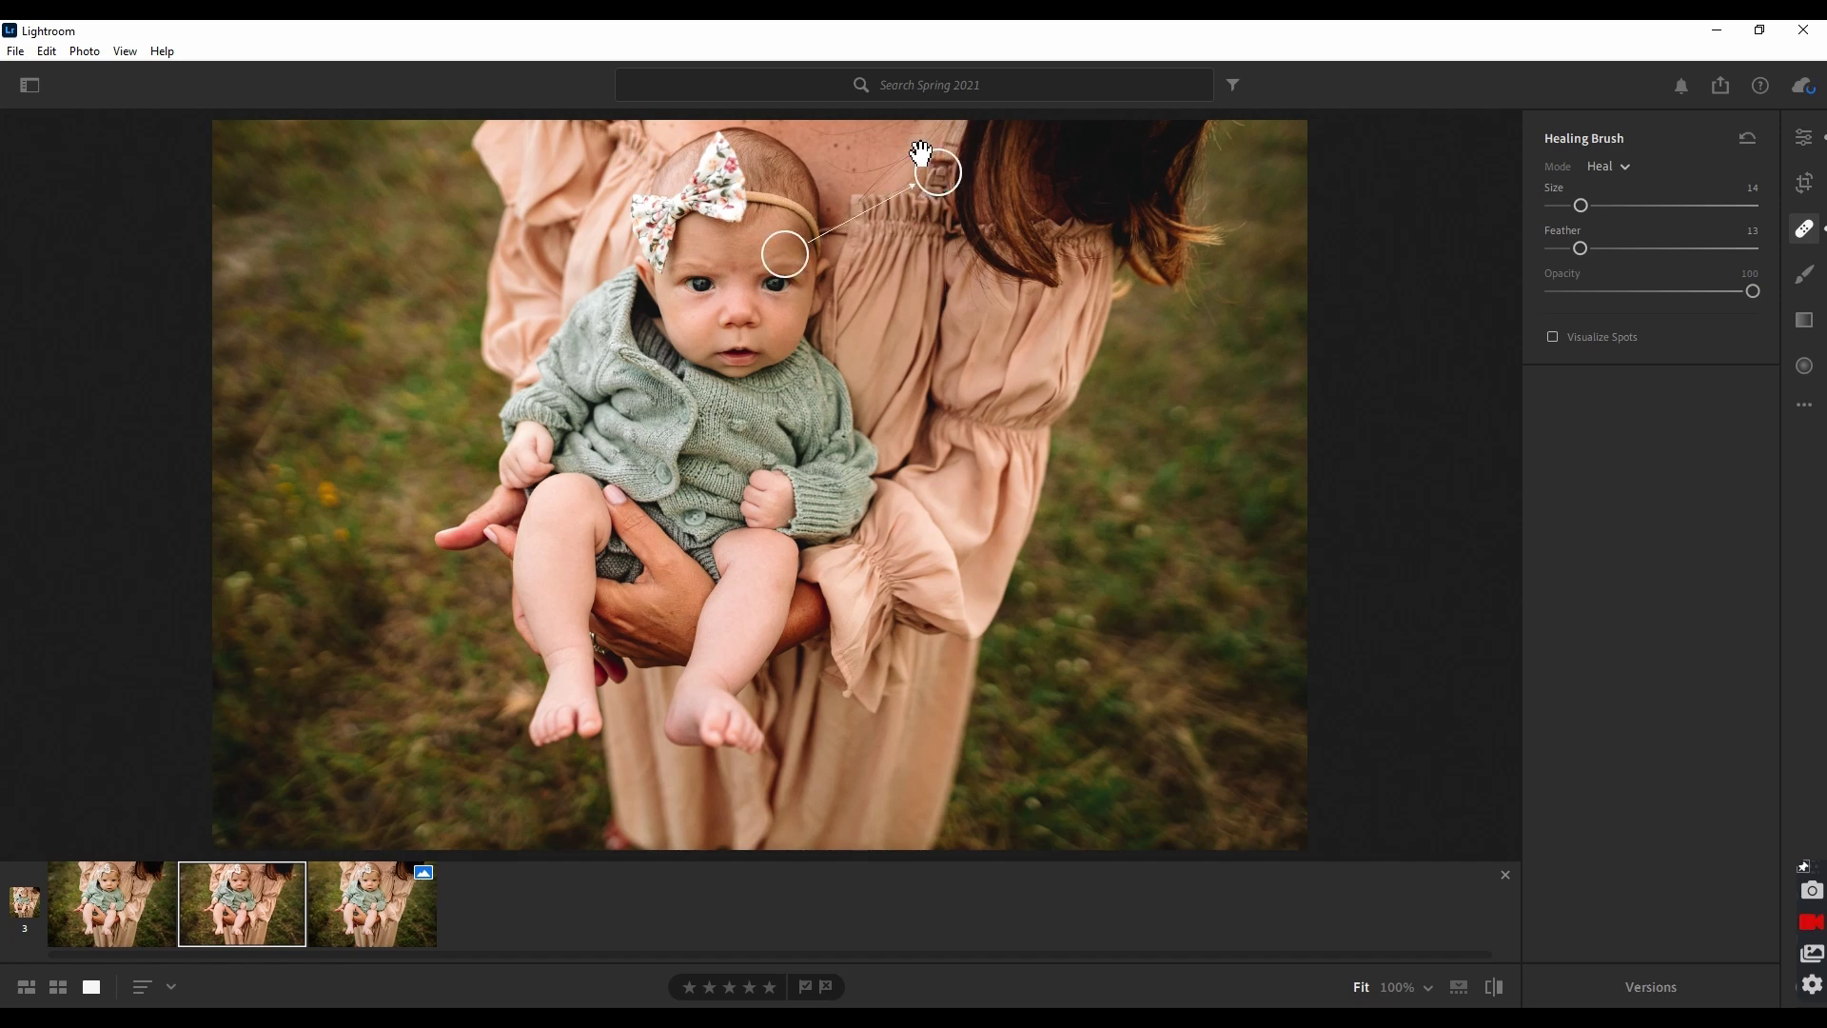
left_click_drag(921, 152, 889, 171)
Step: Reduce the Healing Brush to size 9, touch up the area around the healed strap and reposition the sample source
key("bracketleft")
key("bracketleft")
key("bracketleft")
key("bracketleft")
key("bracketleft")
left_click(952, 138)
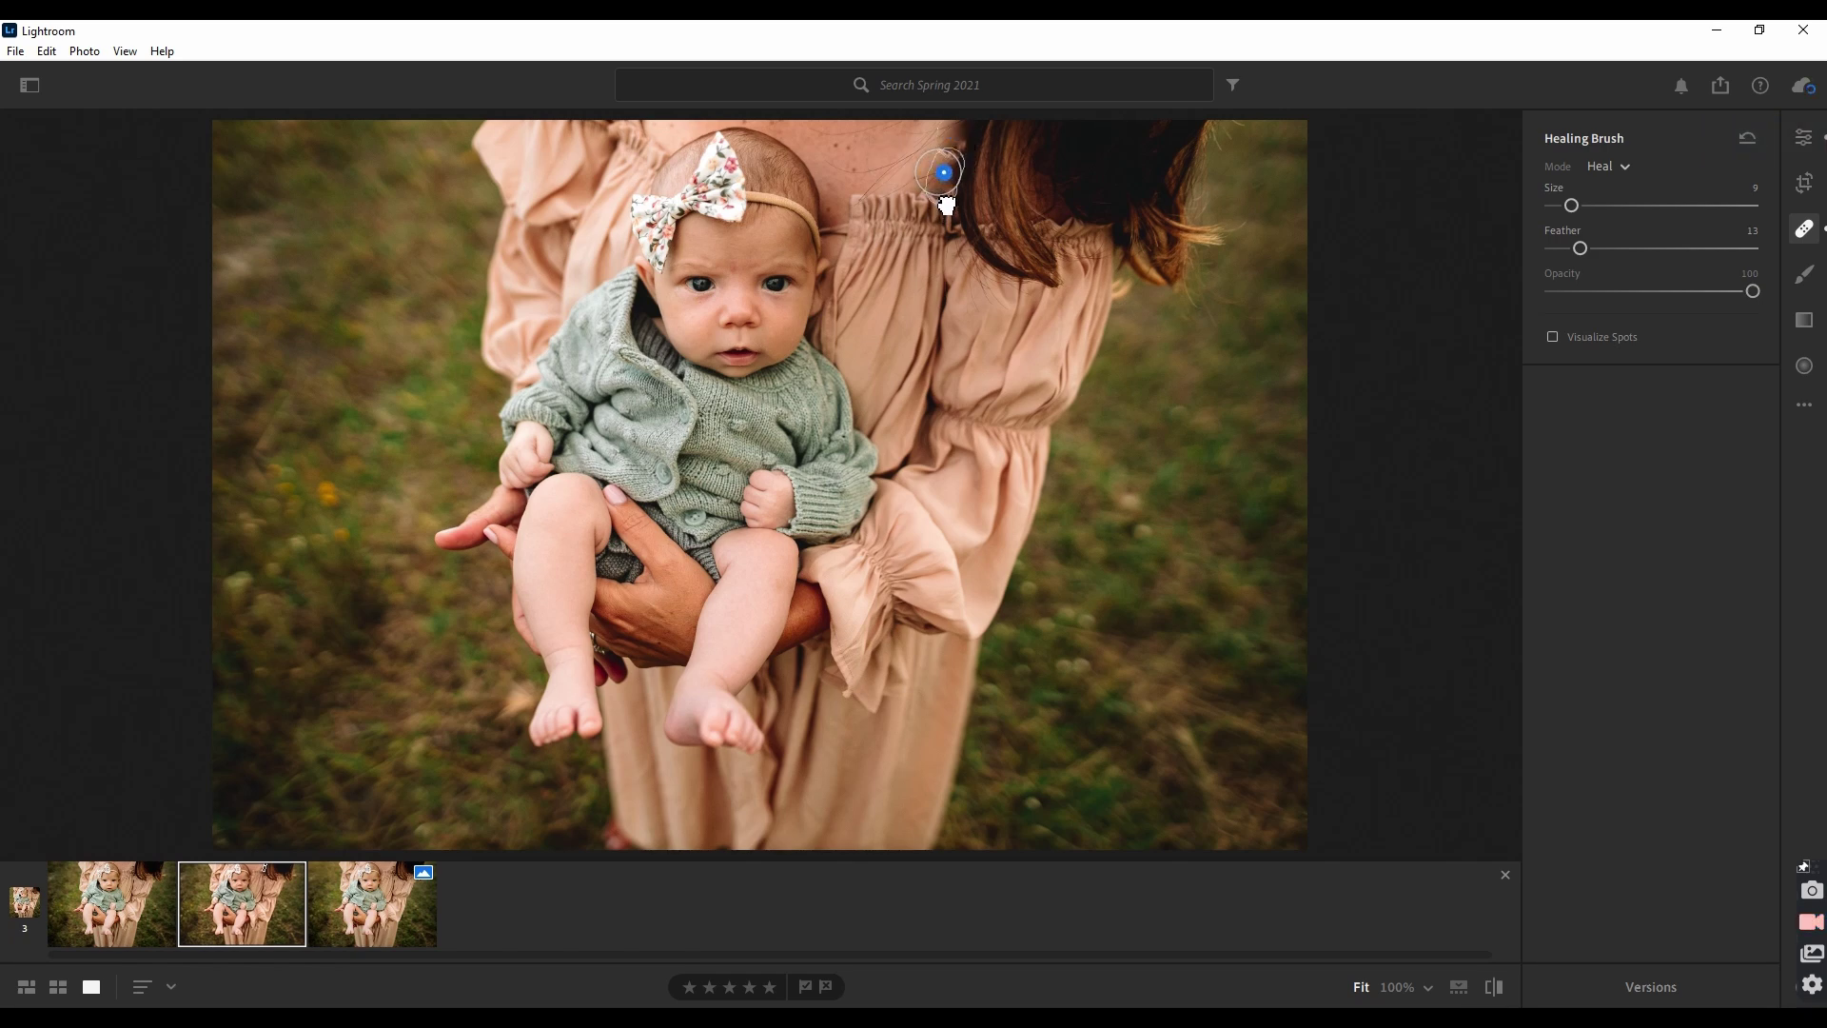
left_click_drag(939, 199, 925, 197)
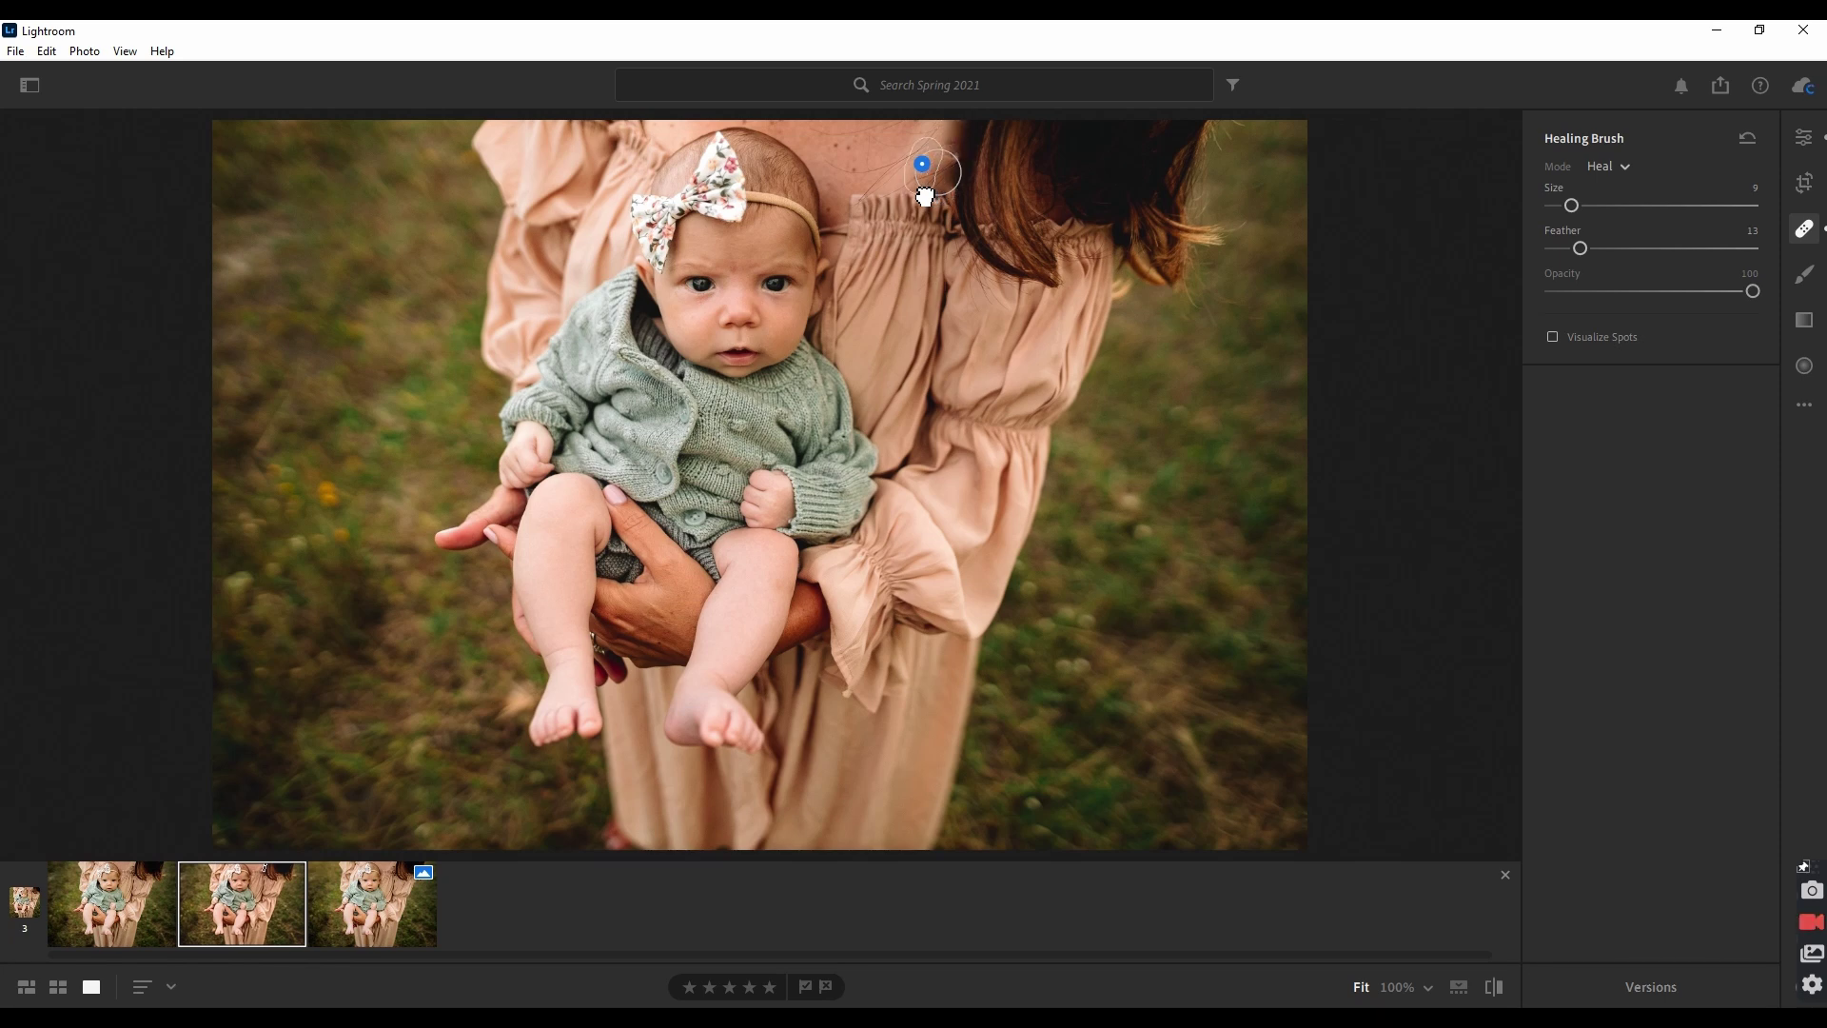
Step: Duplicate the edited photo, select the copy and reset all of its edits
left_click(1810, 138)
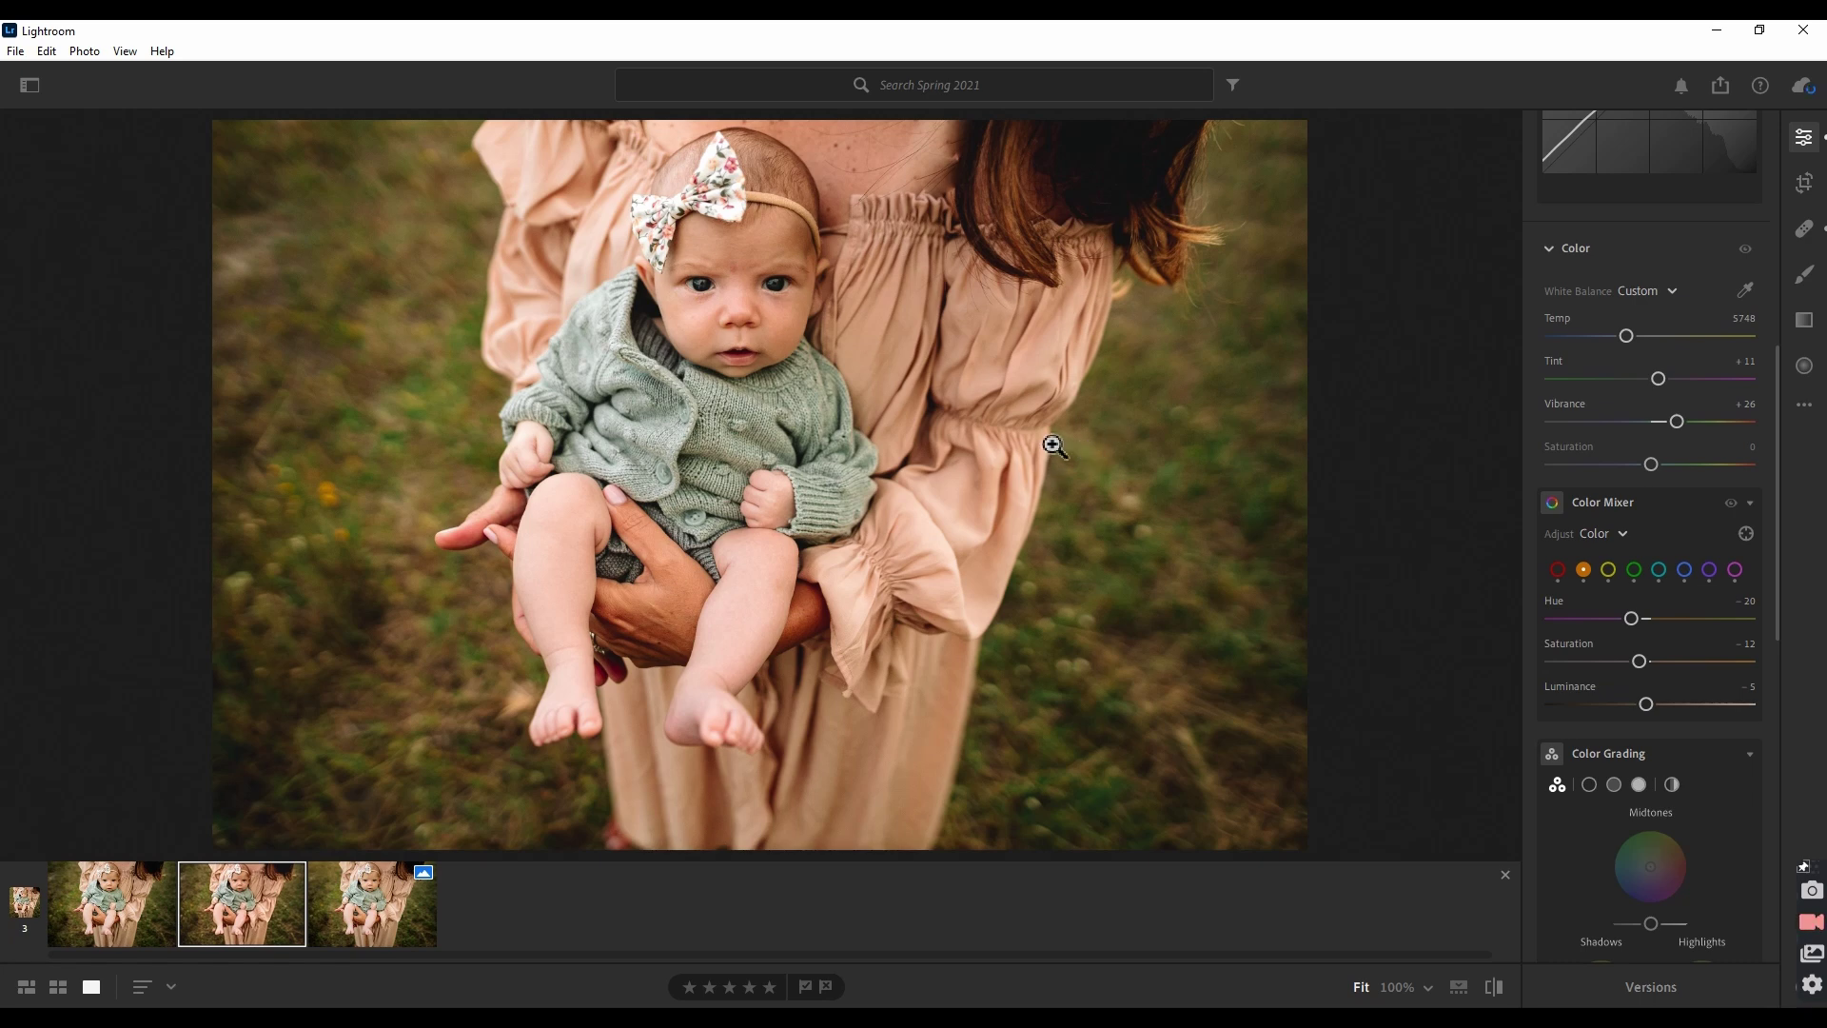
right_click(240, 911)
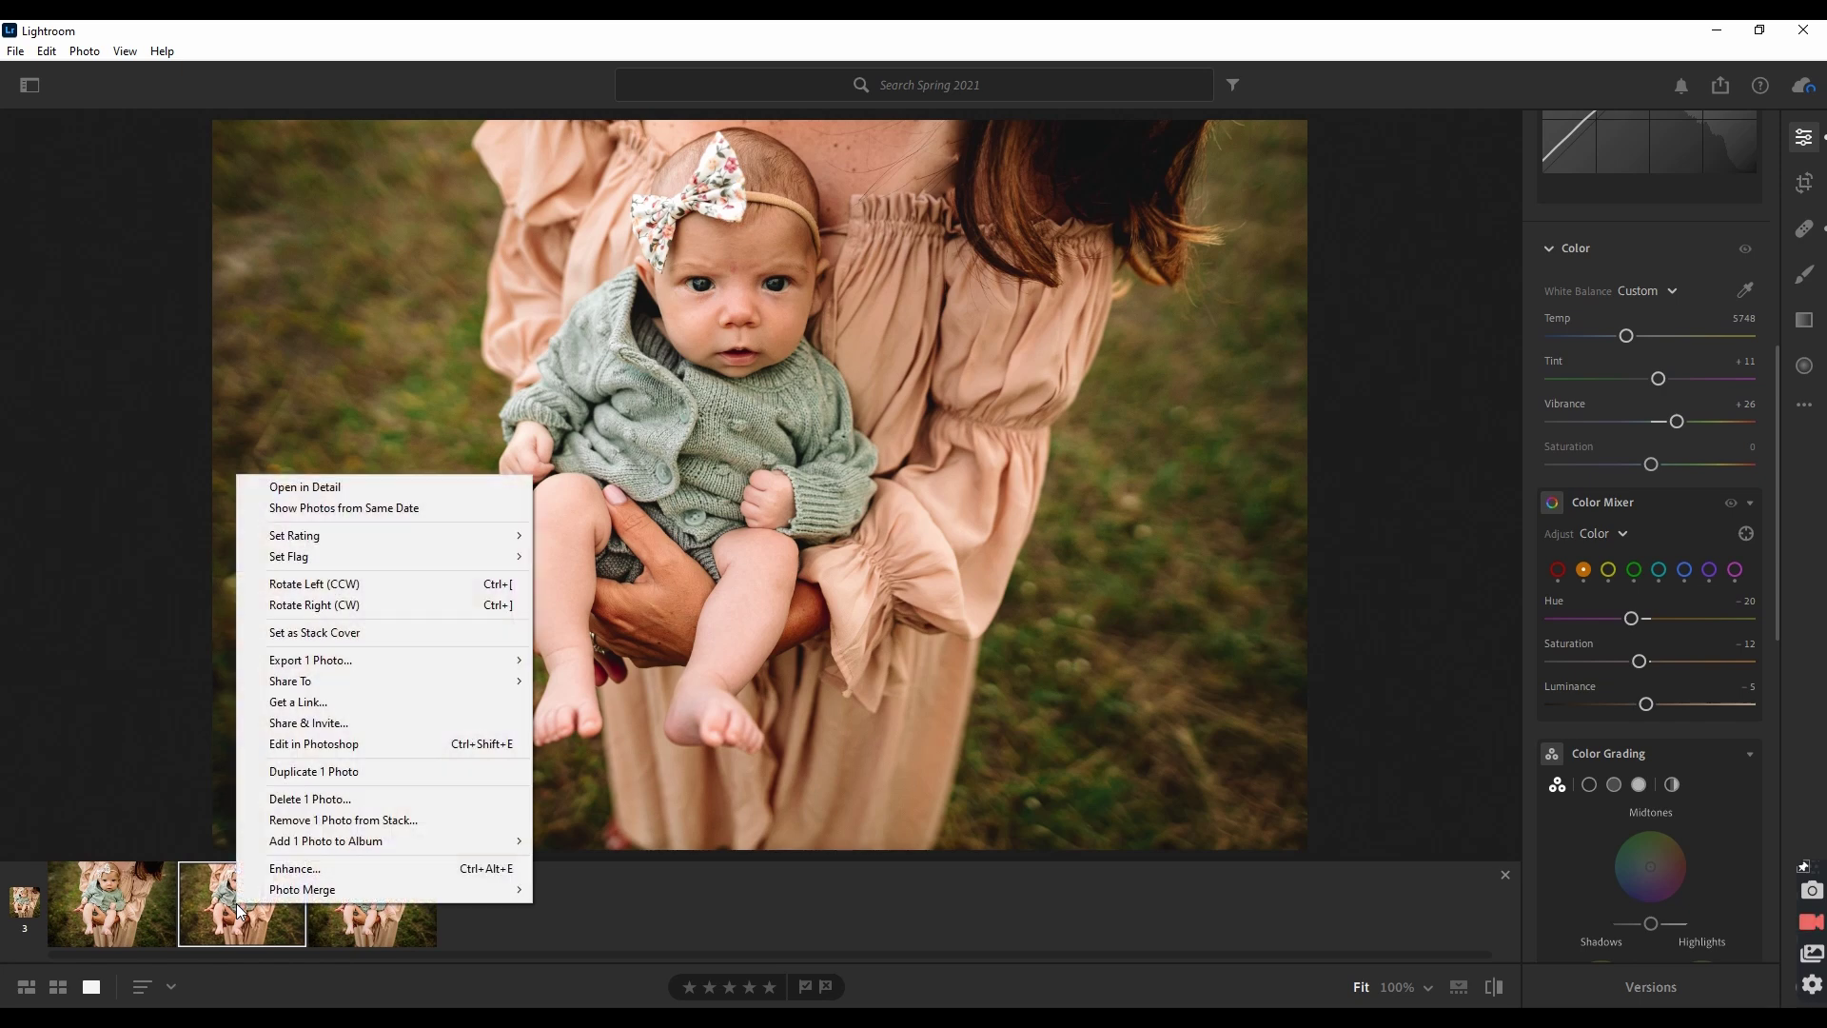
left_click(332, 773)
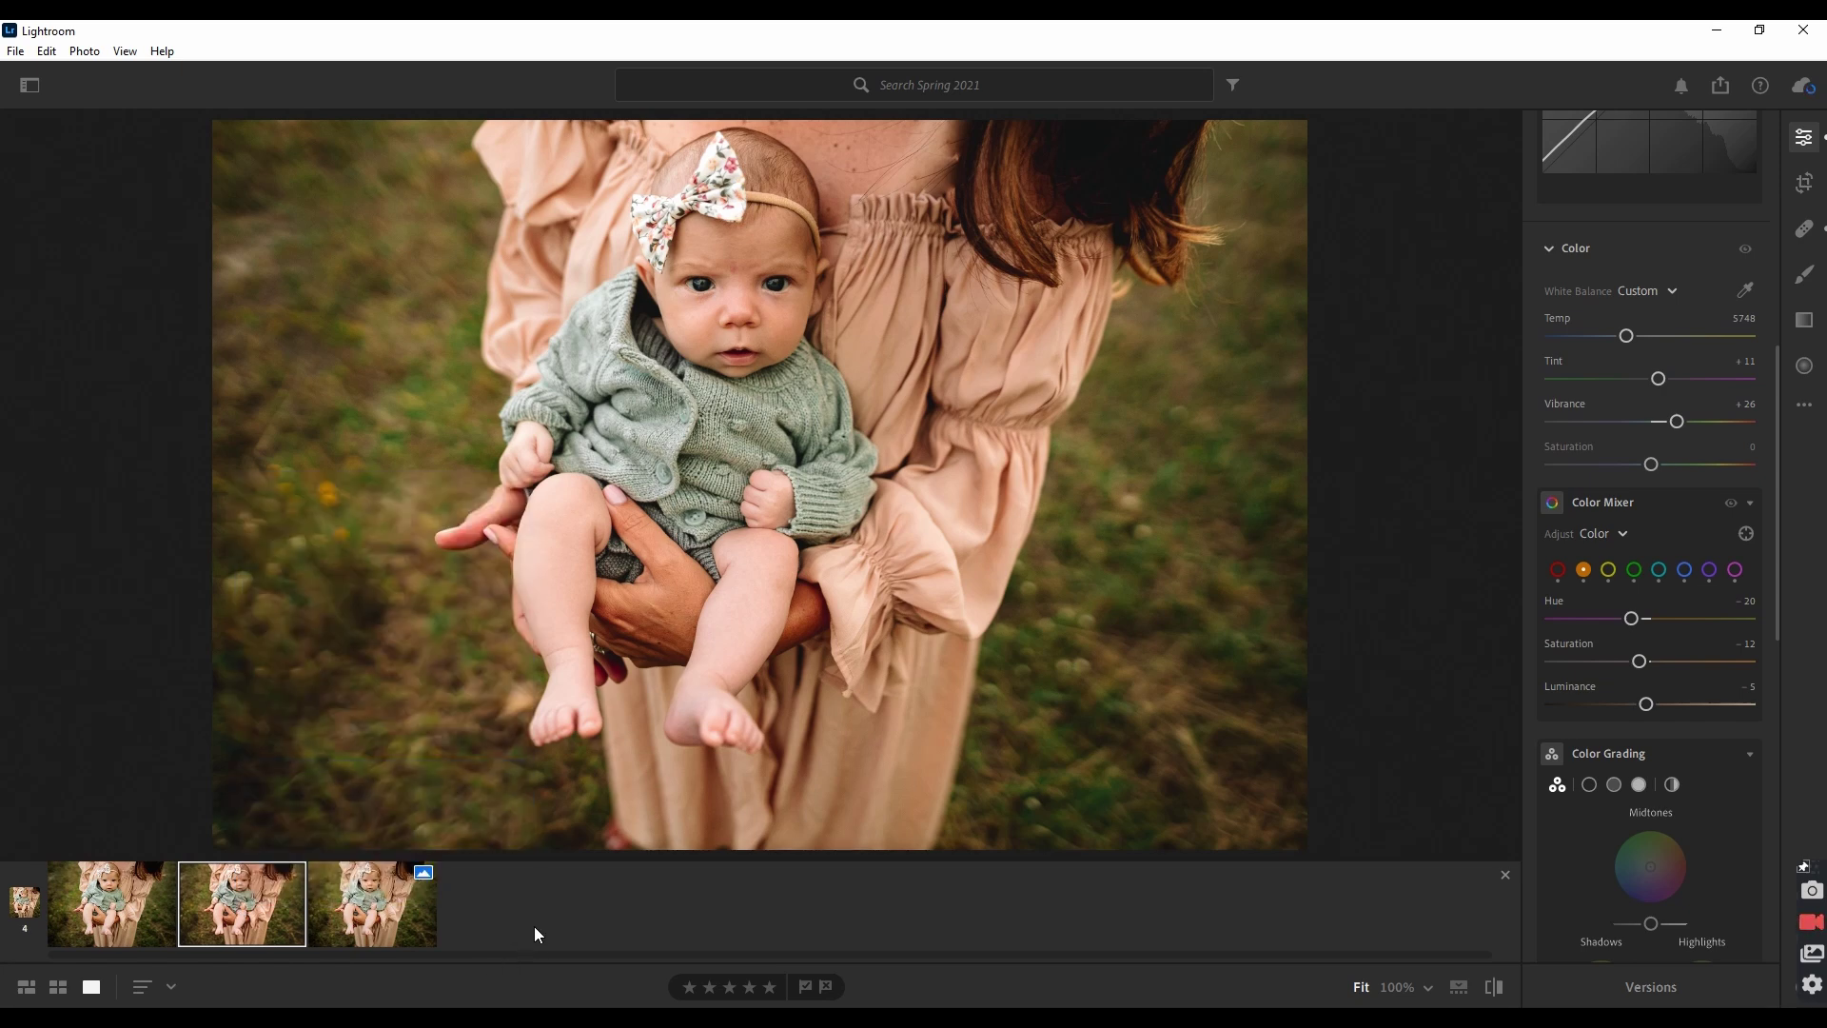
left_click(373, 909)
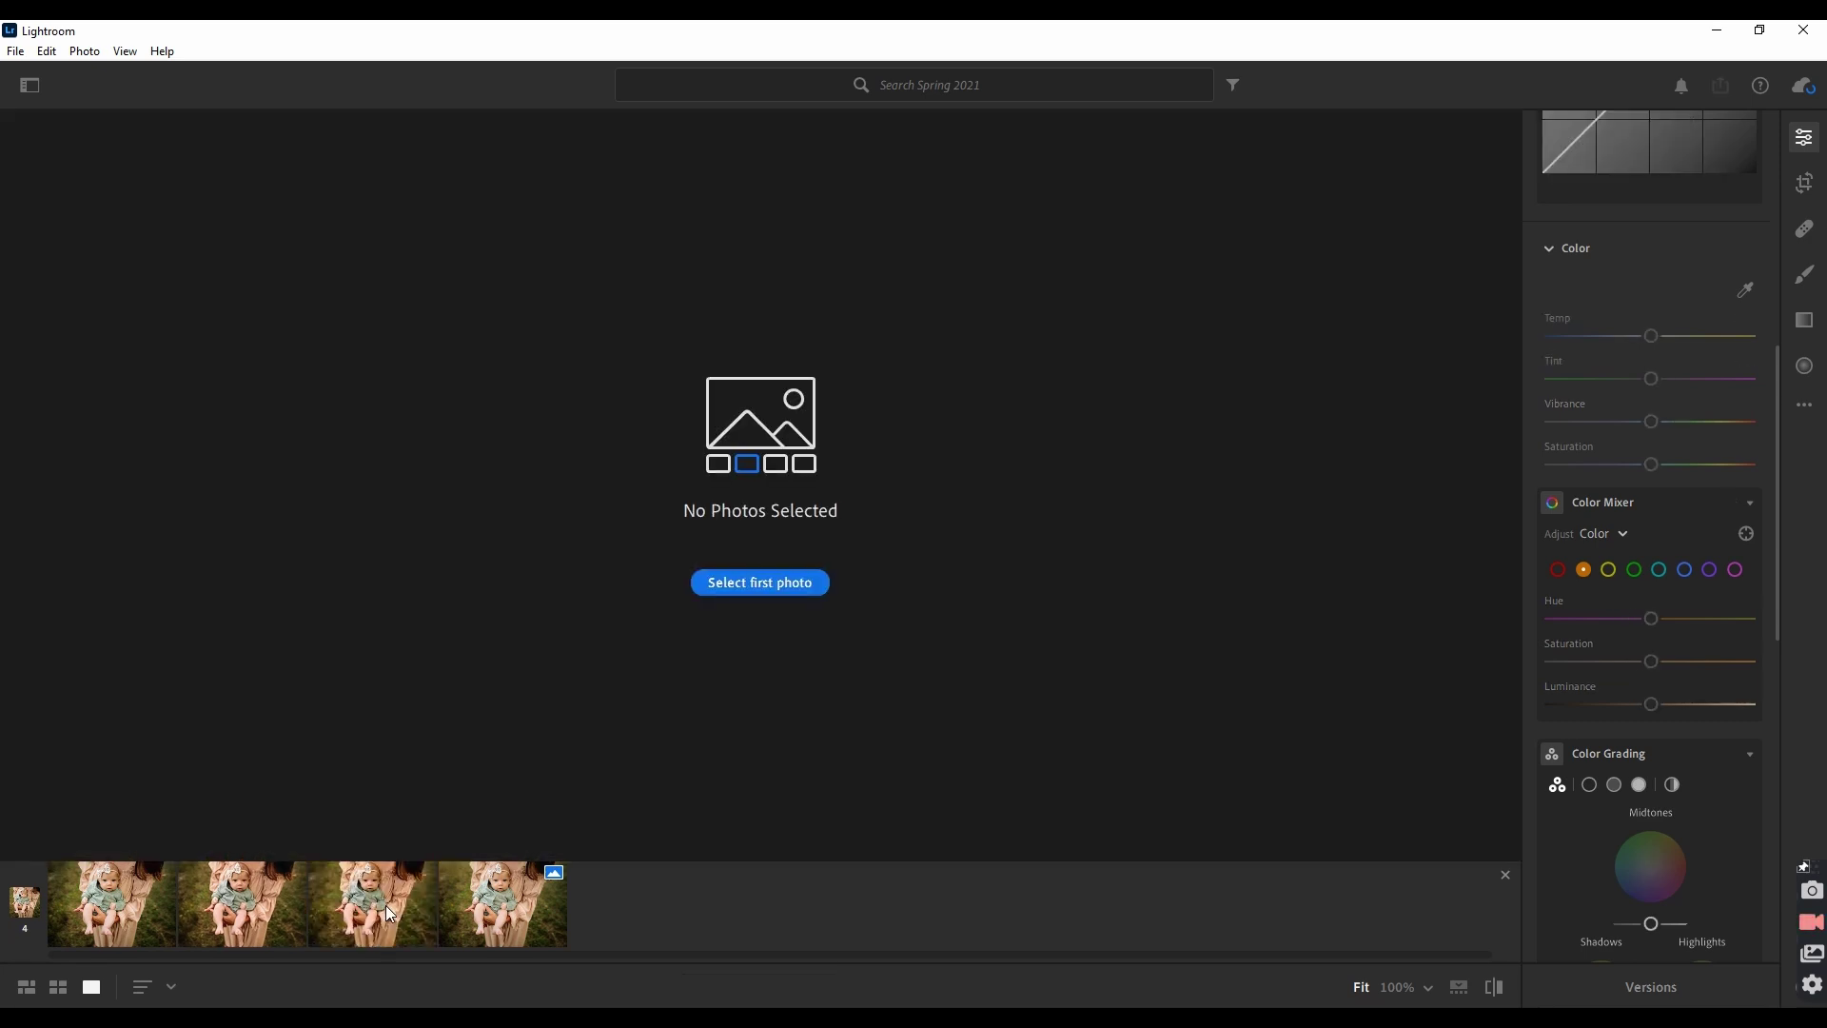
left_click(385, 904)
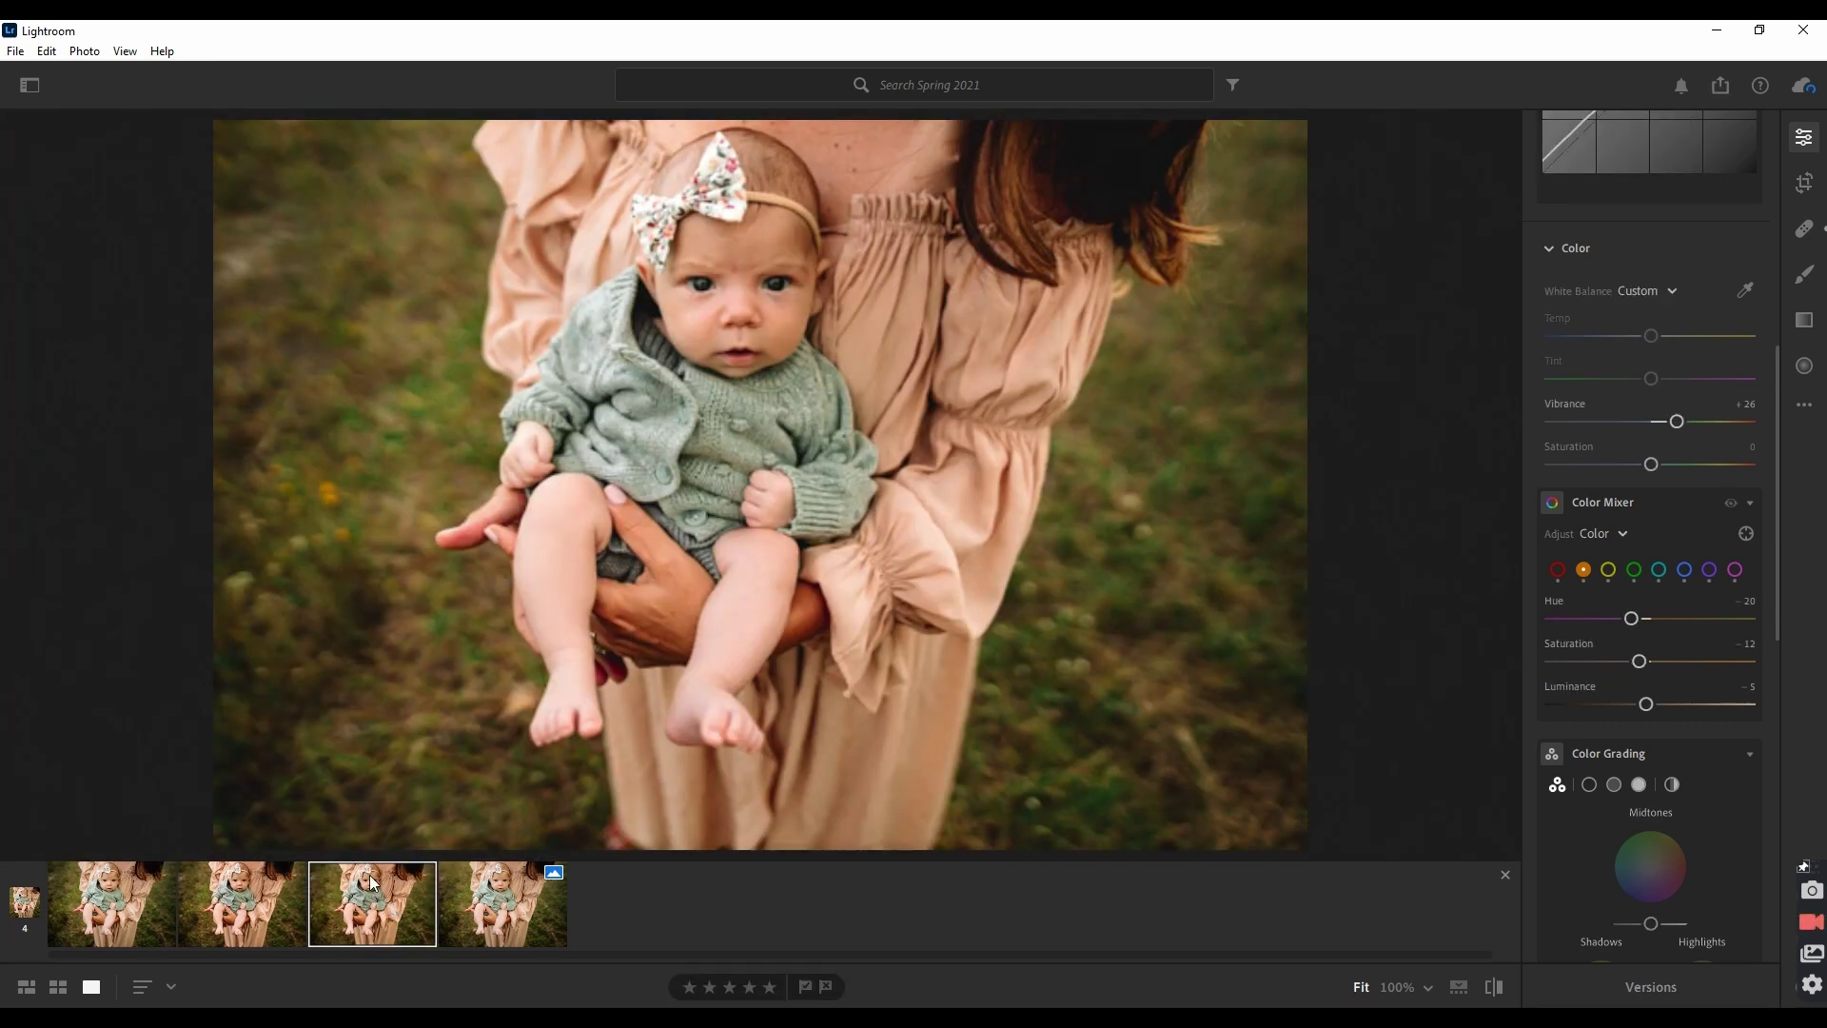
left_click(85, 51)
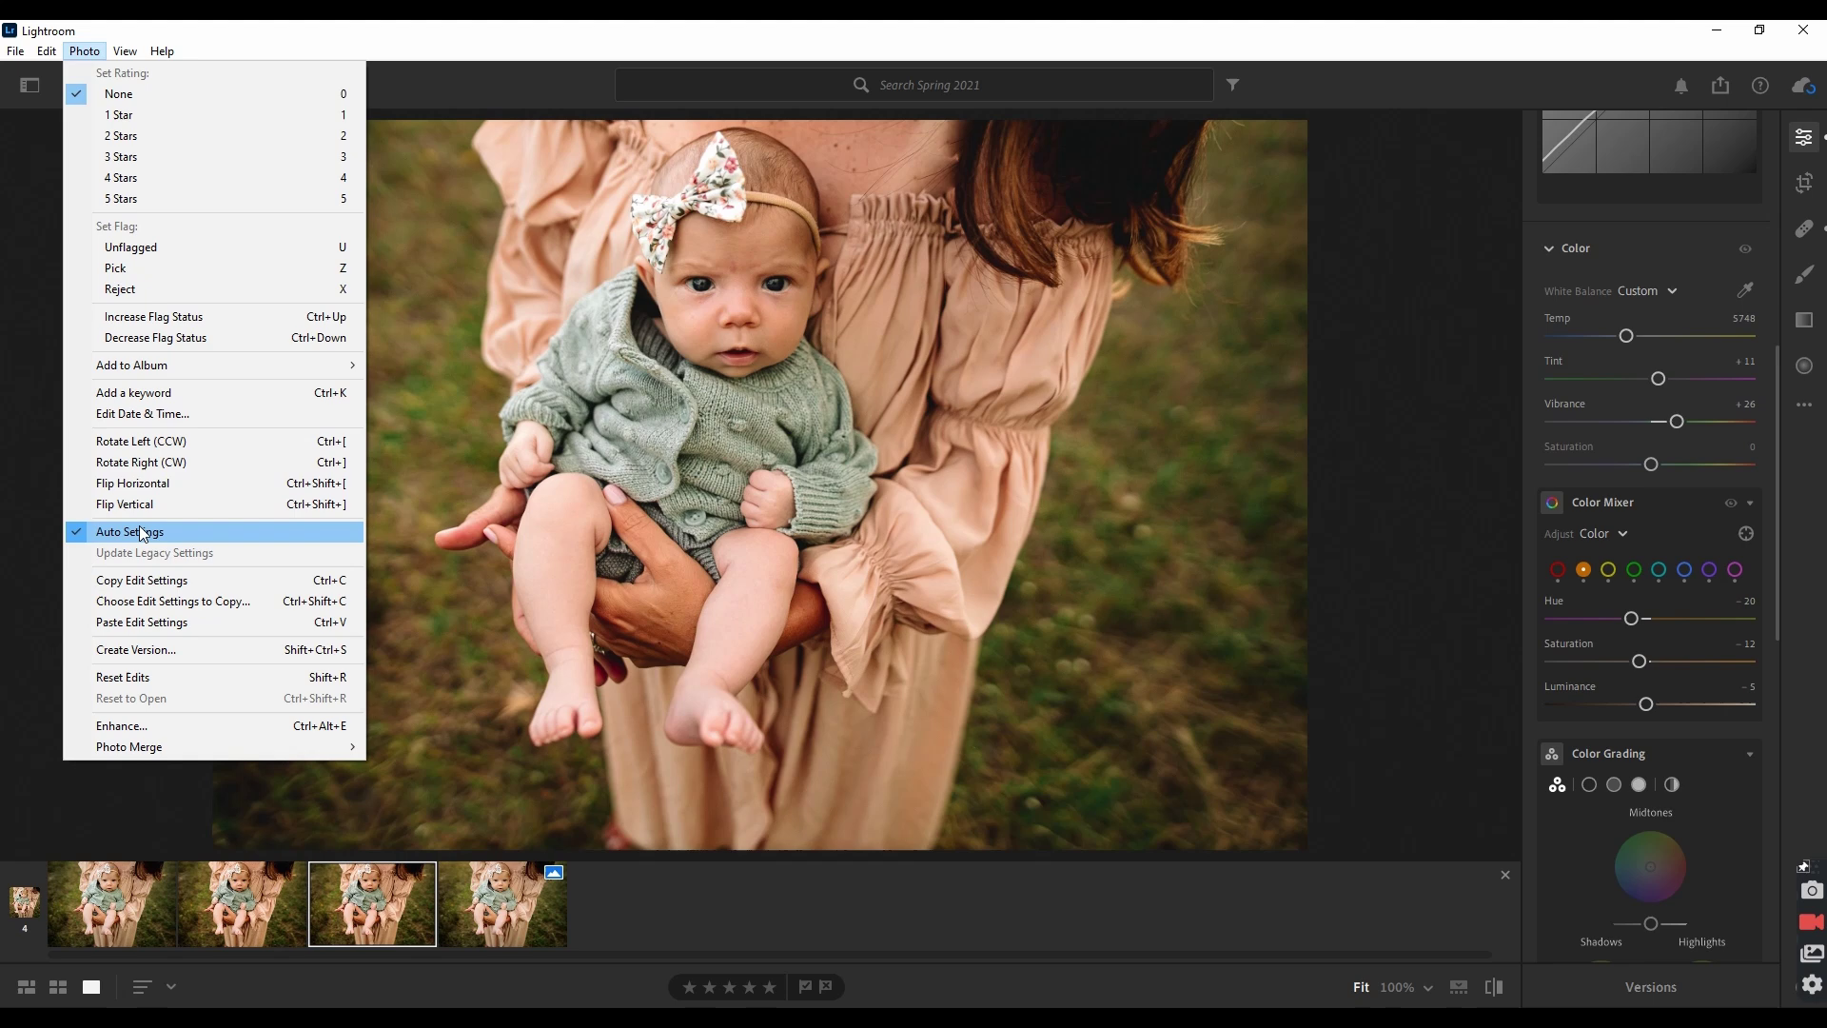
left_click(152, 677)
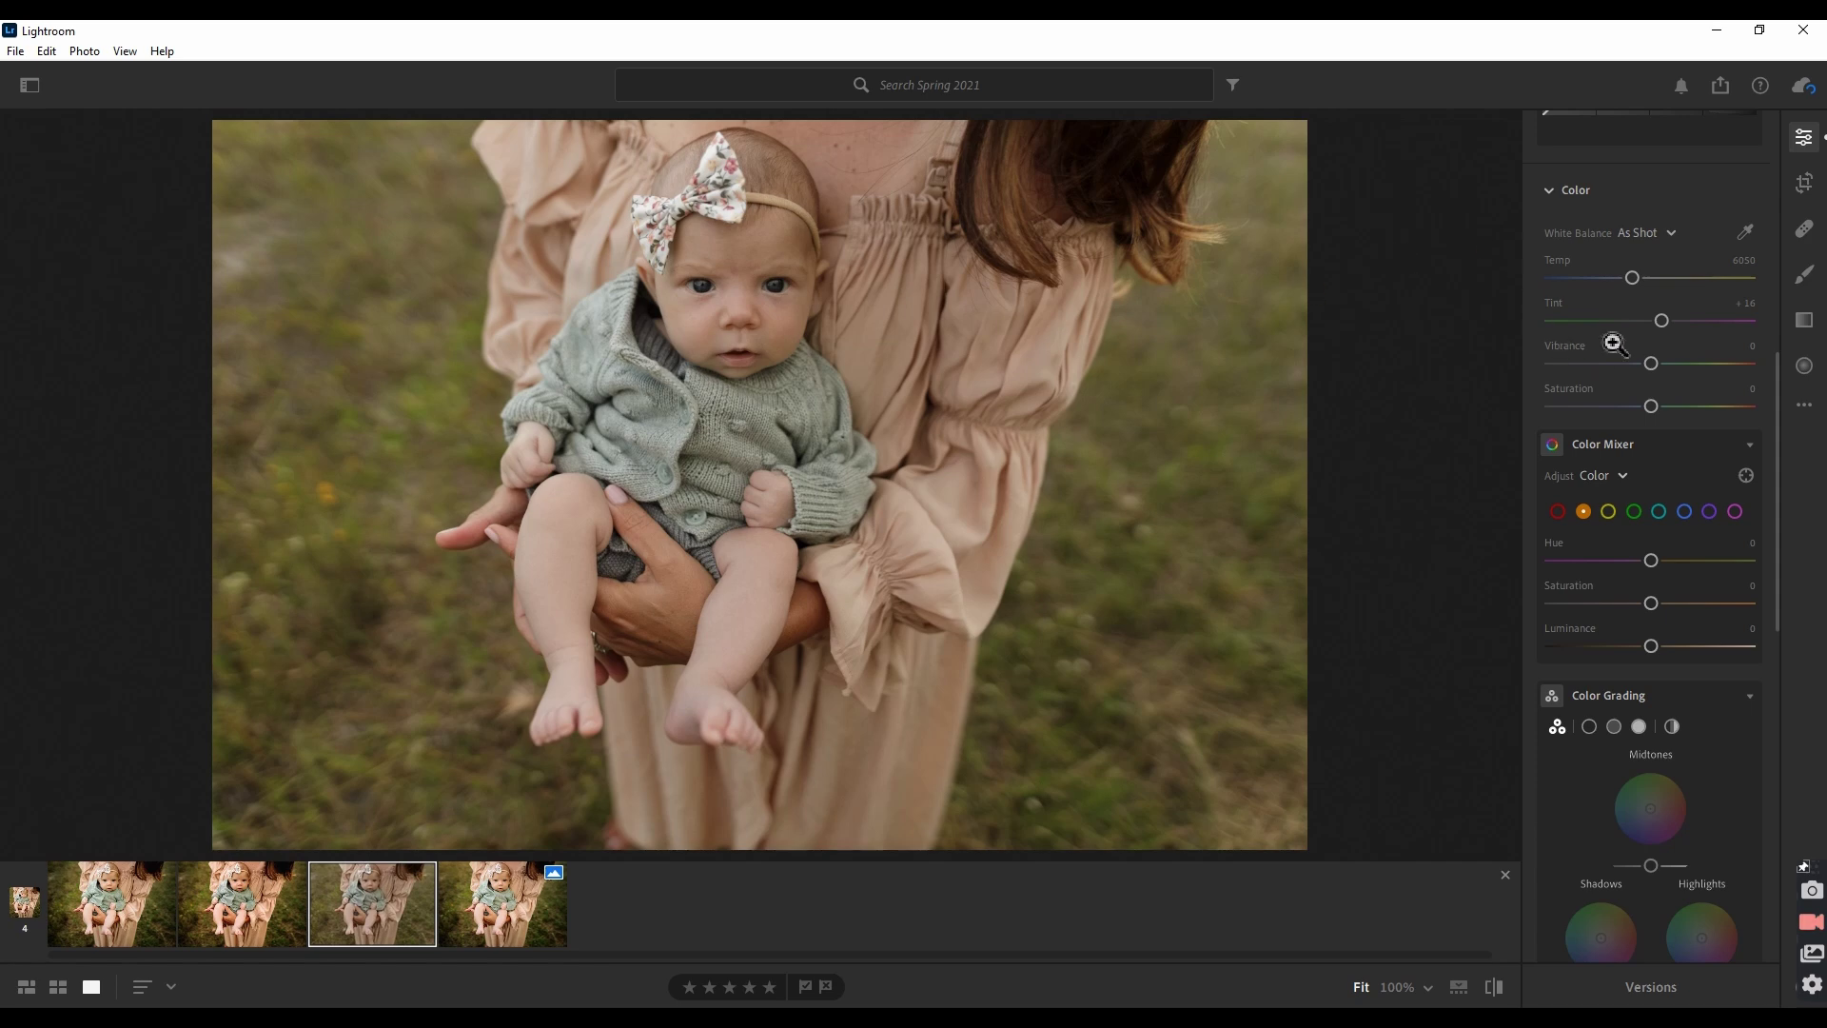
Step: Apply the Earthy preset from the Luminous Presets group to the reset copy, and collapse the group
left_click_drag(1779, 415, 1776, 175)
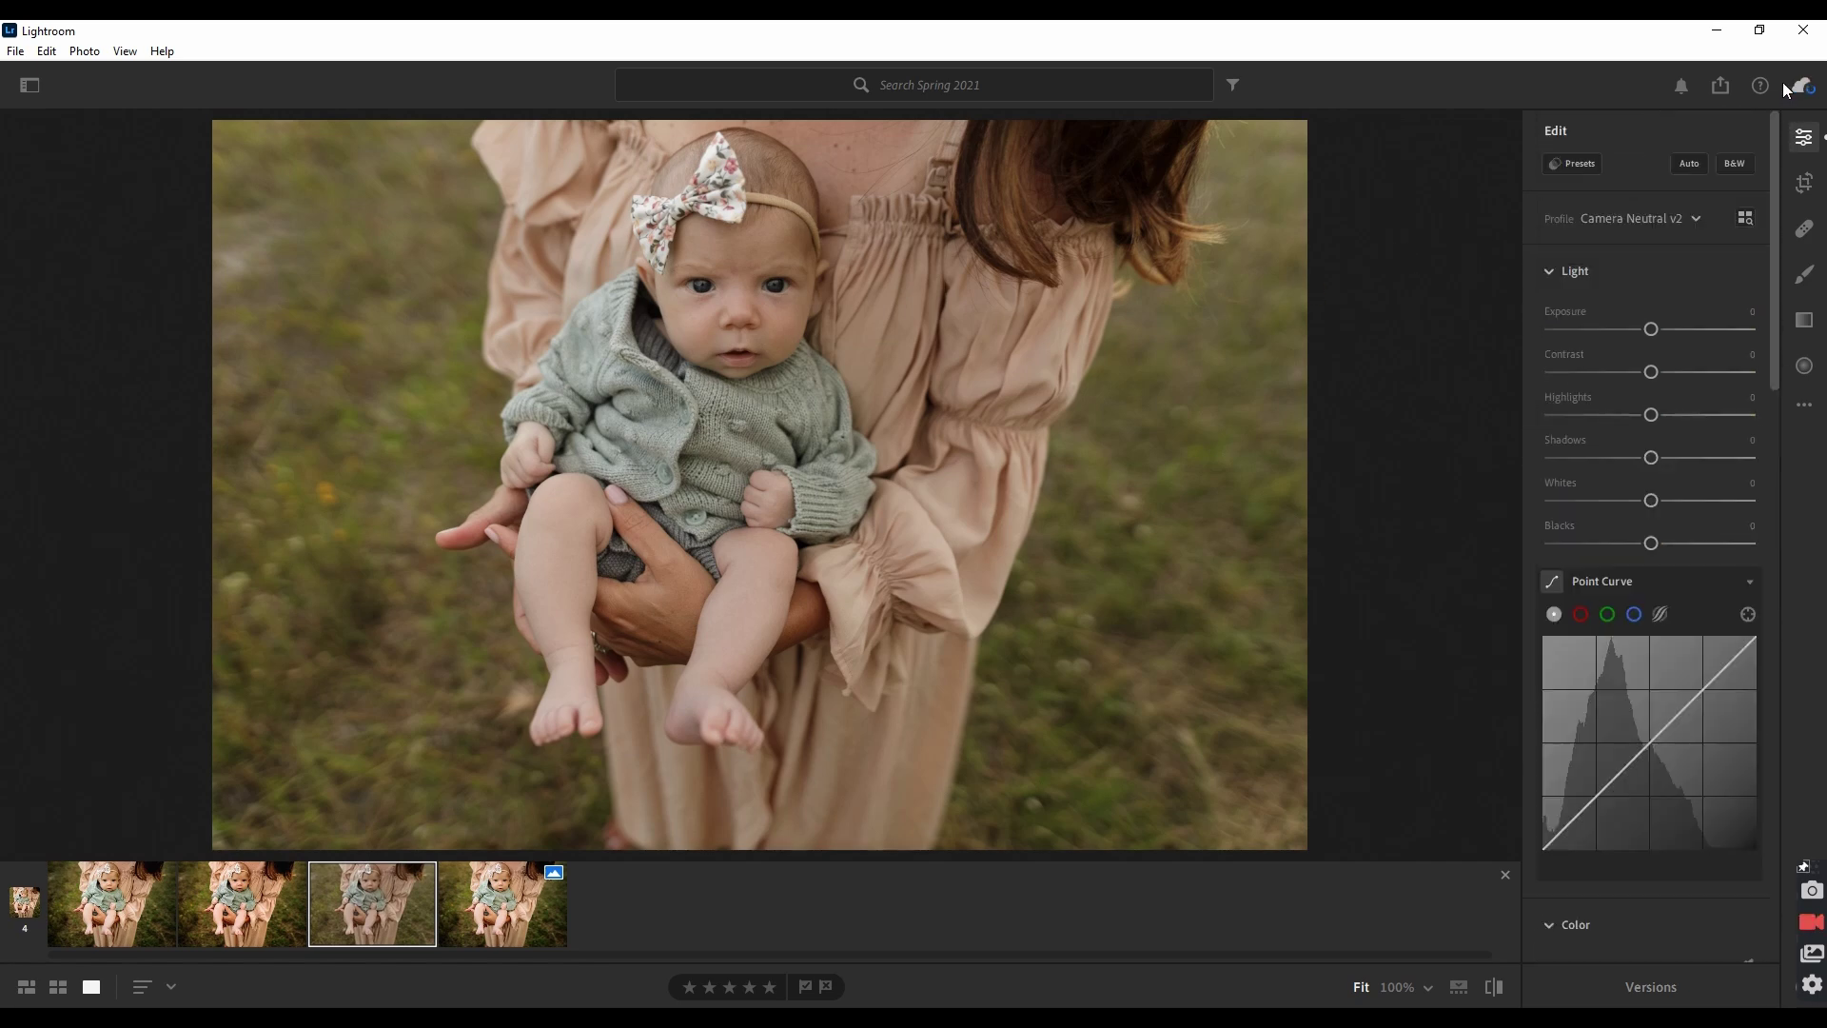
left_click(1581, 171)
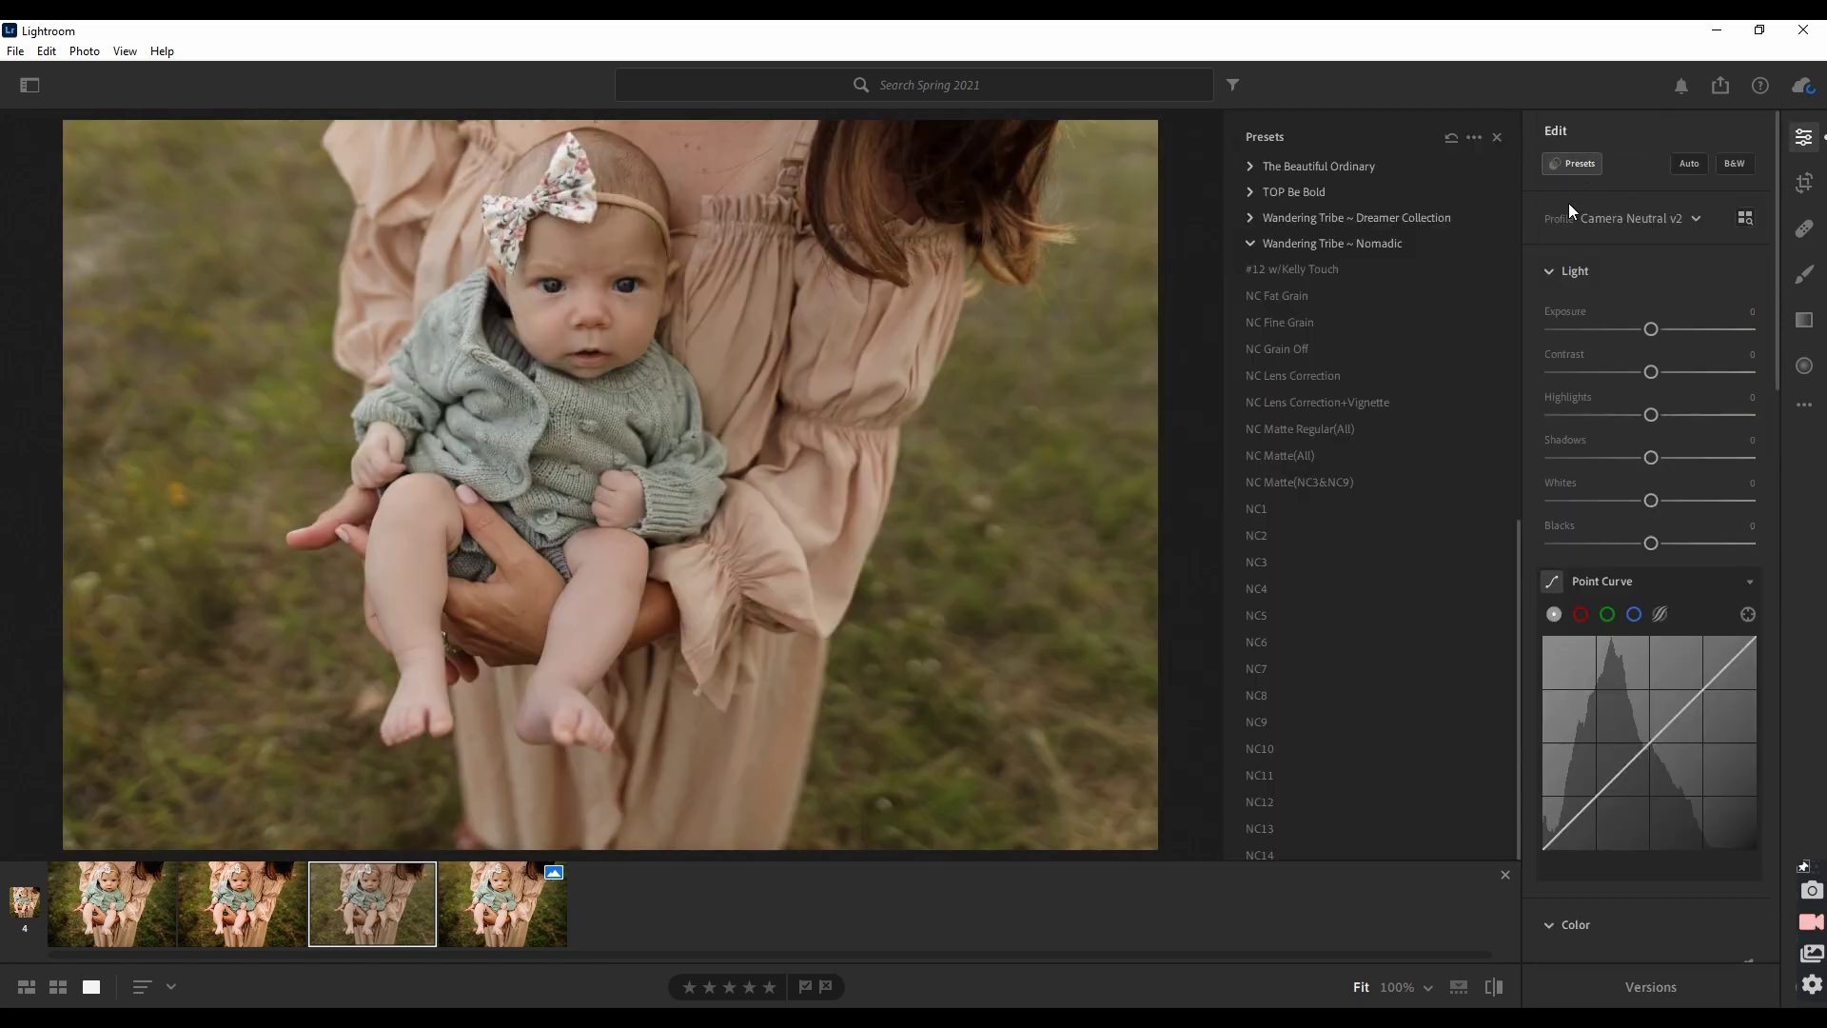
left_click(1248, 244)
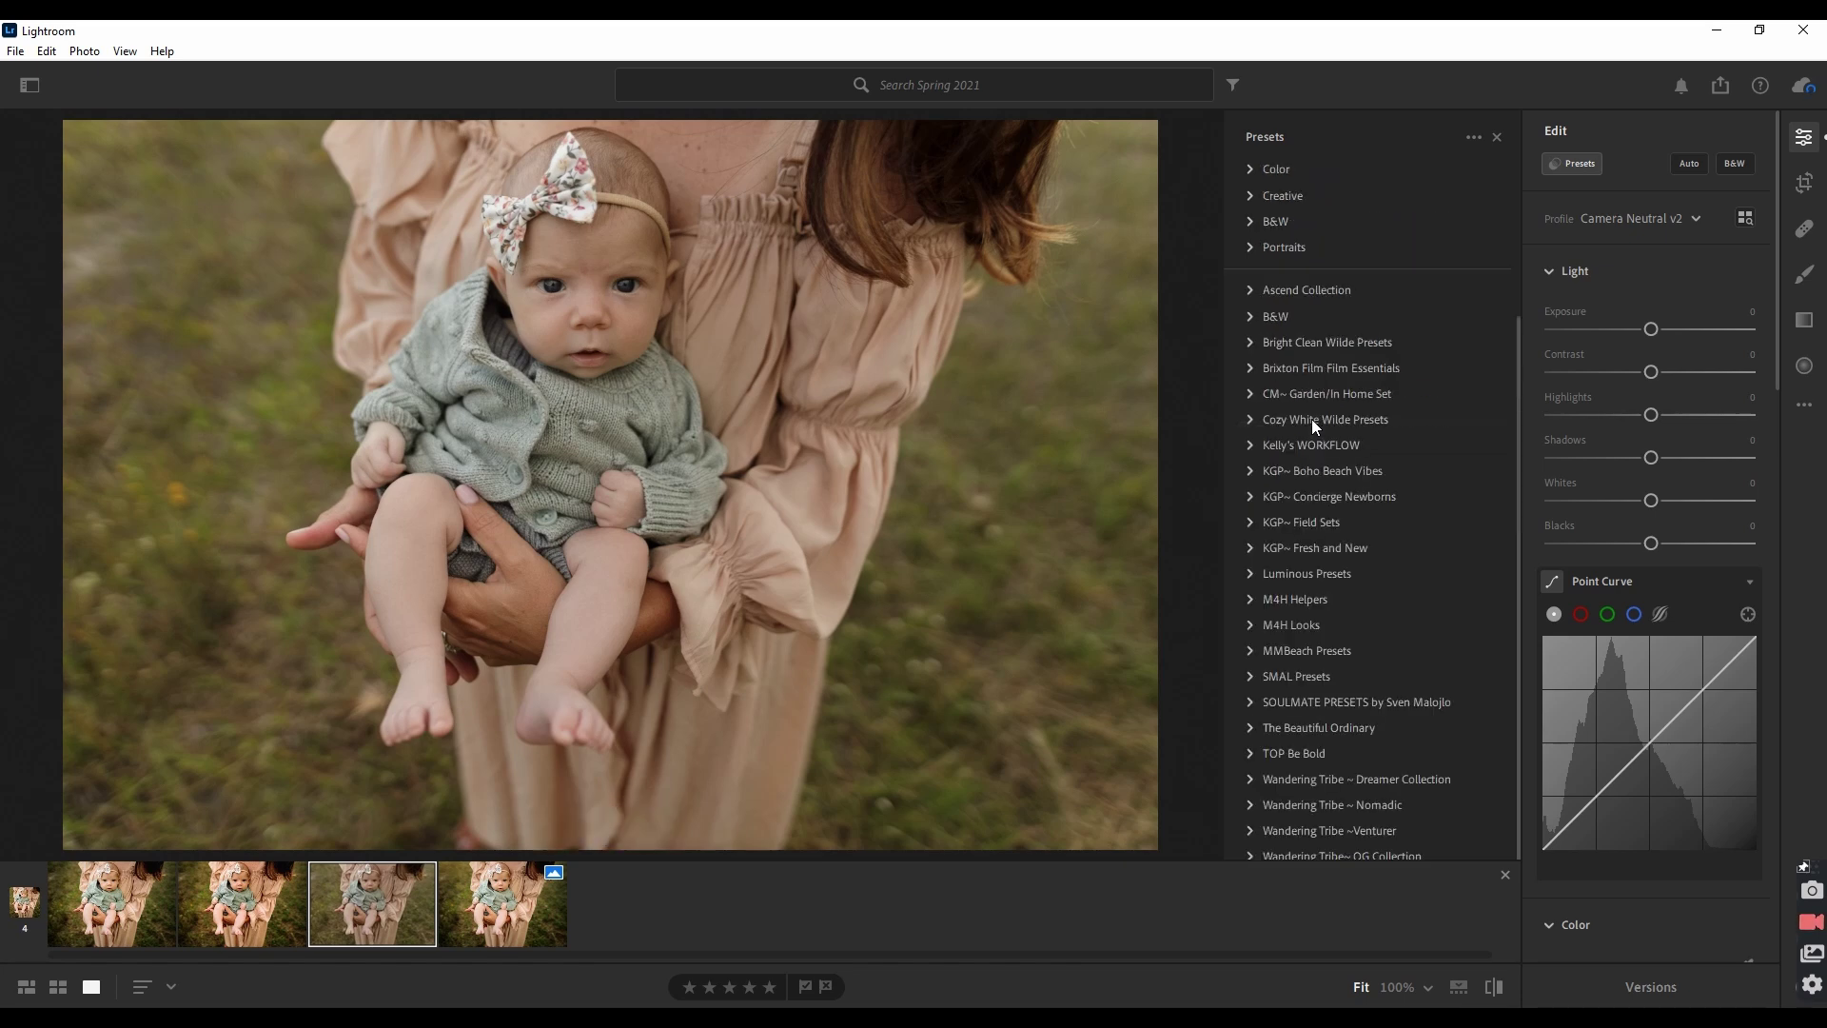
scroll(1311, 418, "down", 1)
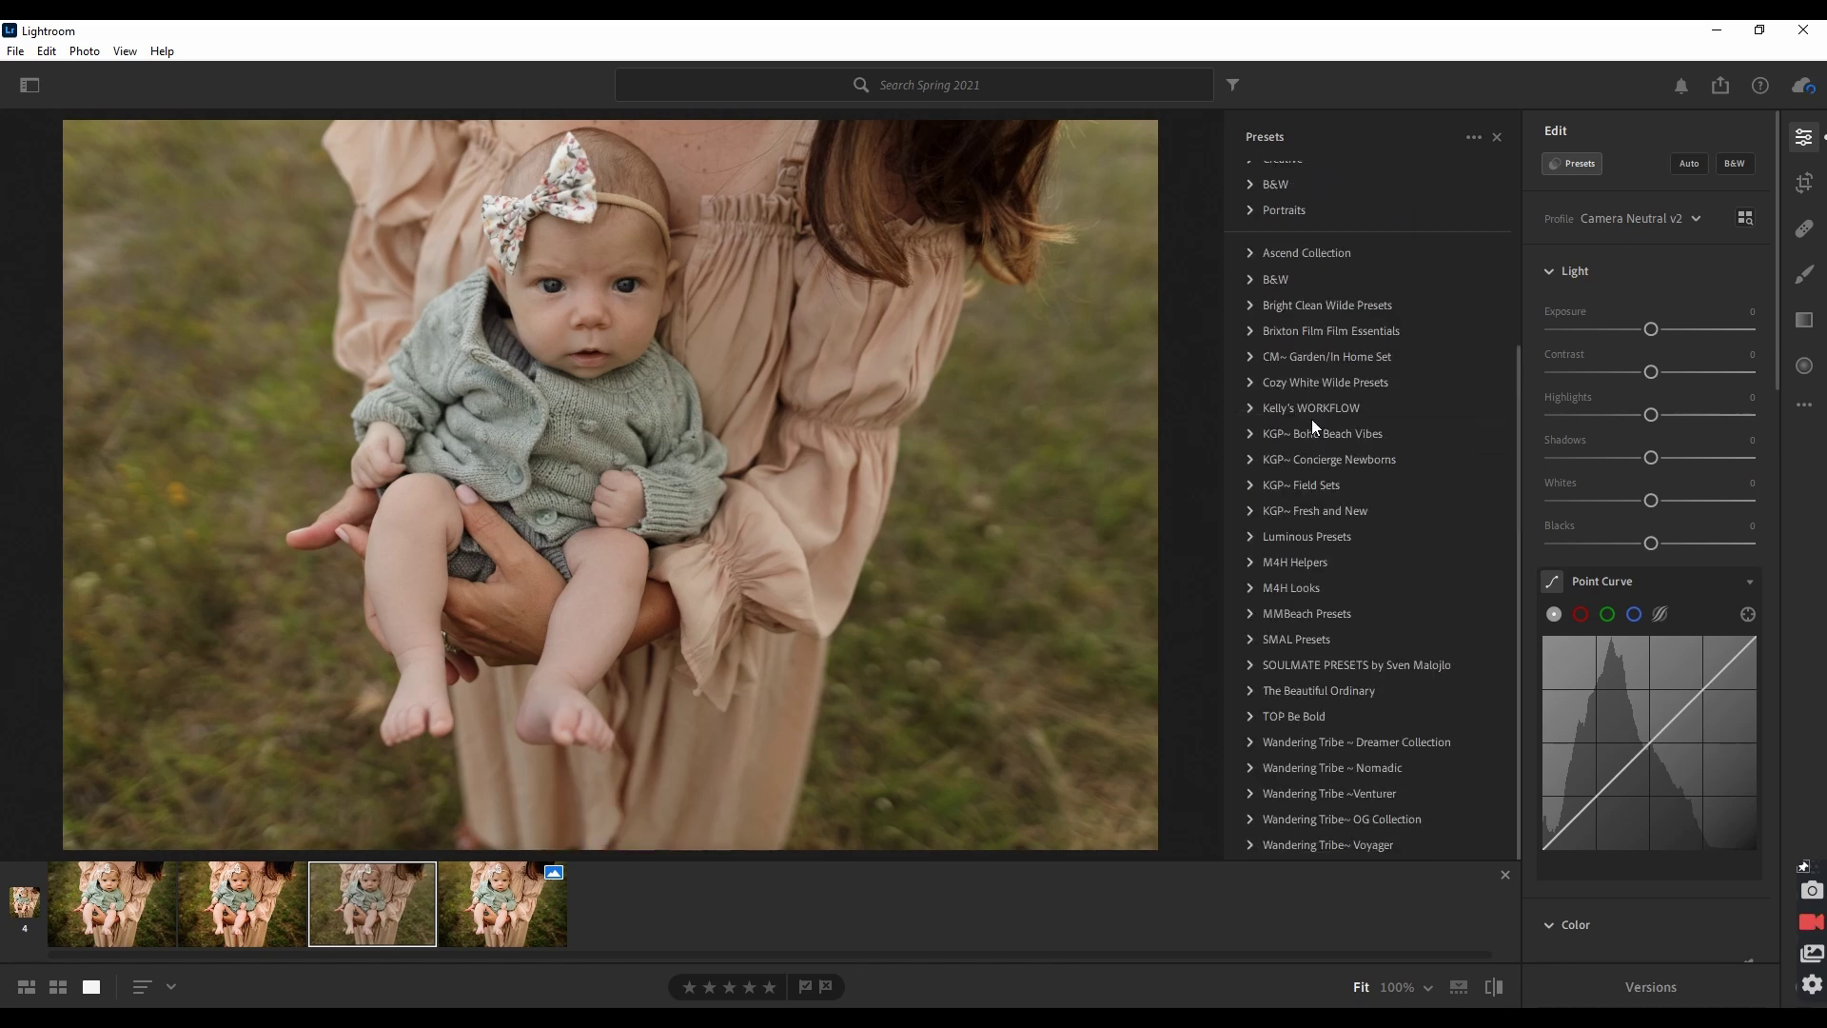
left_click(1251, 534)
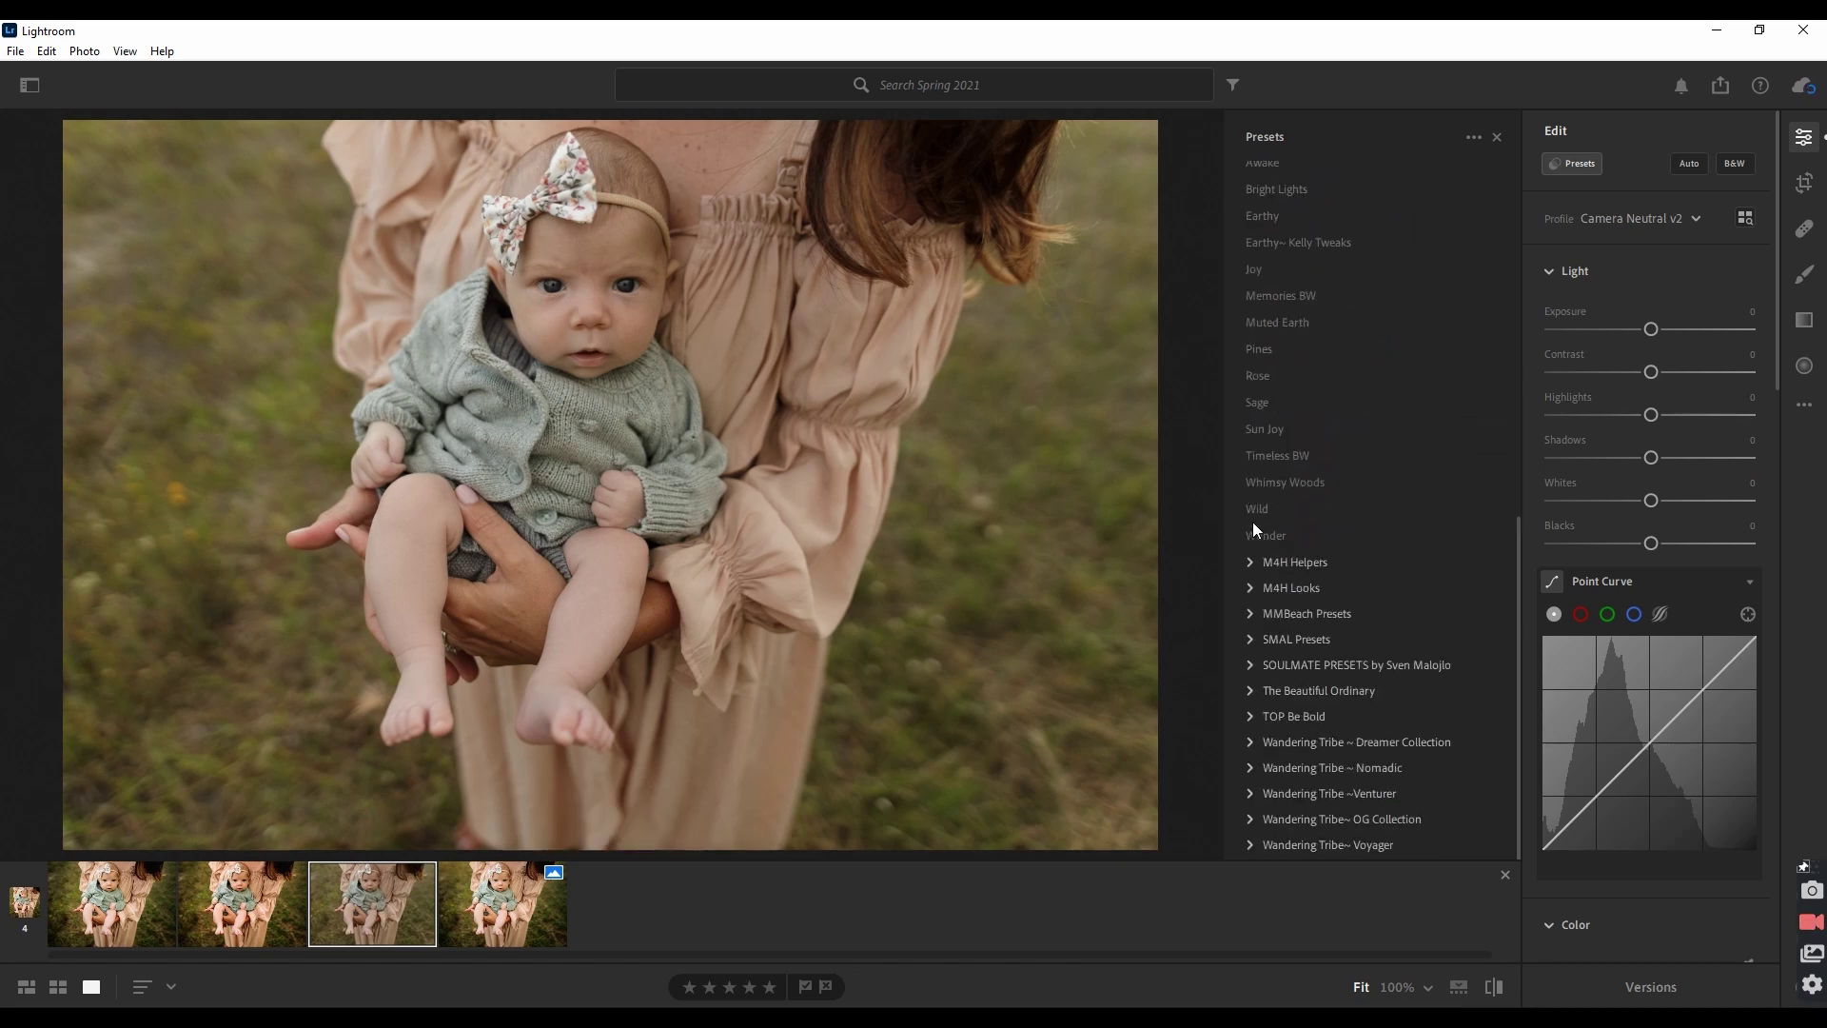
left_click(1330, 293)
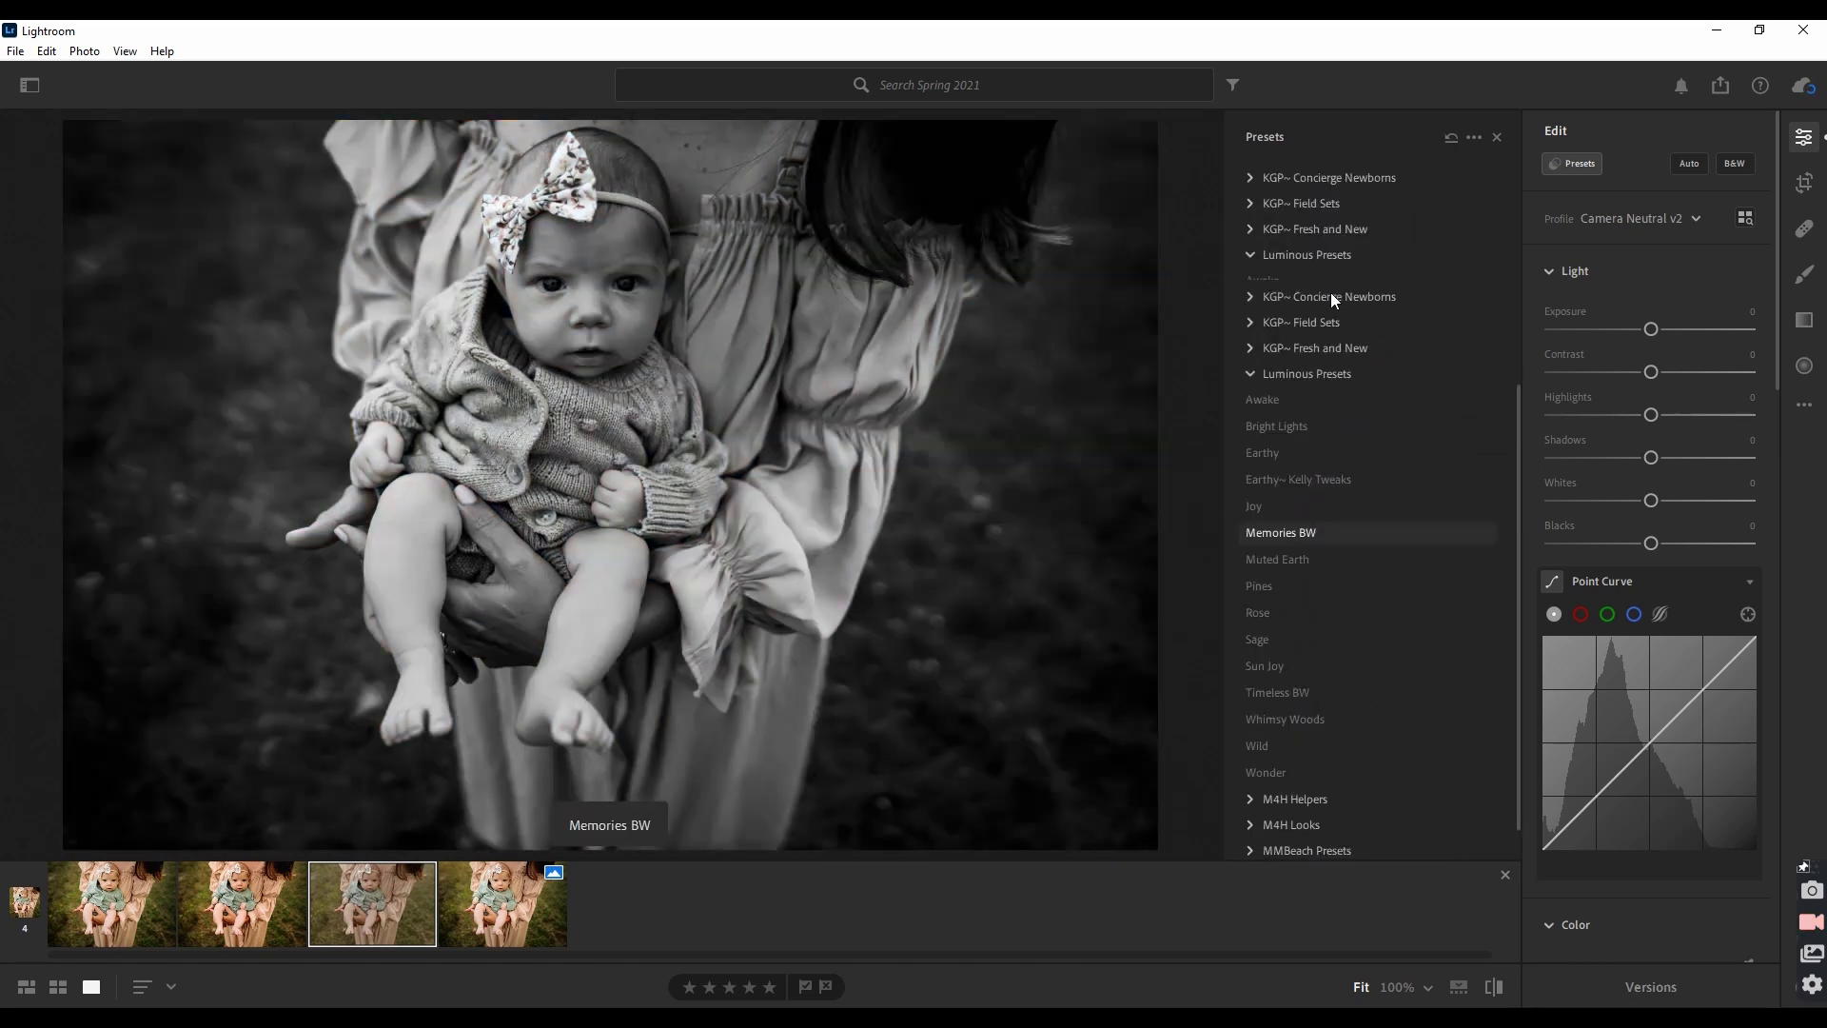
left_click(1267, 402)
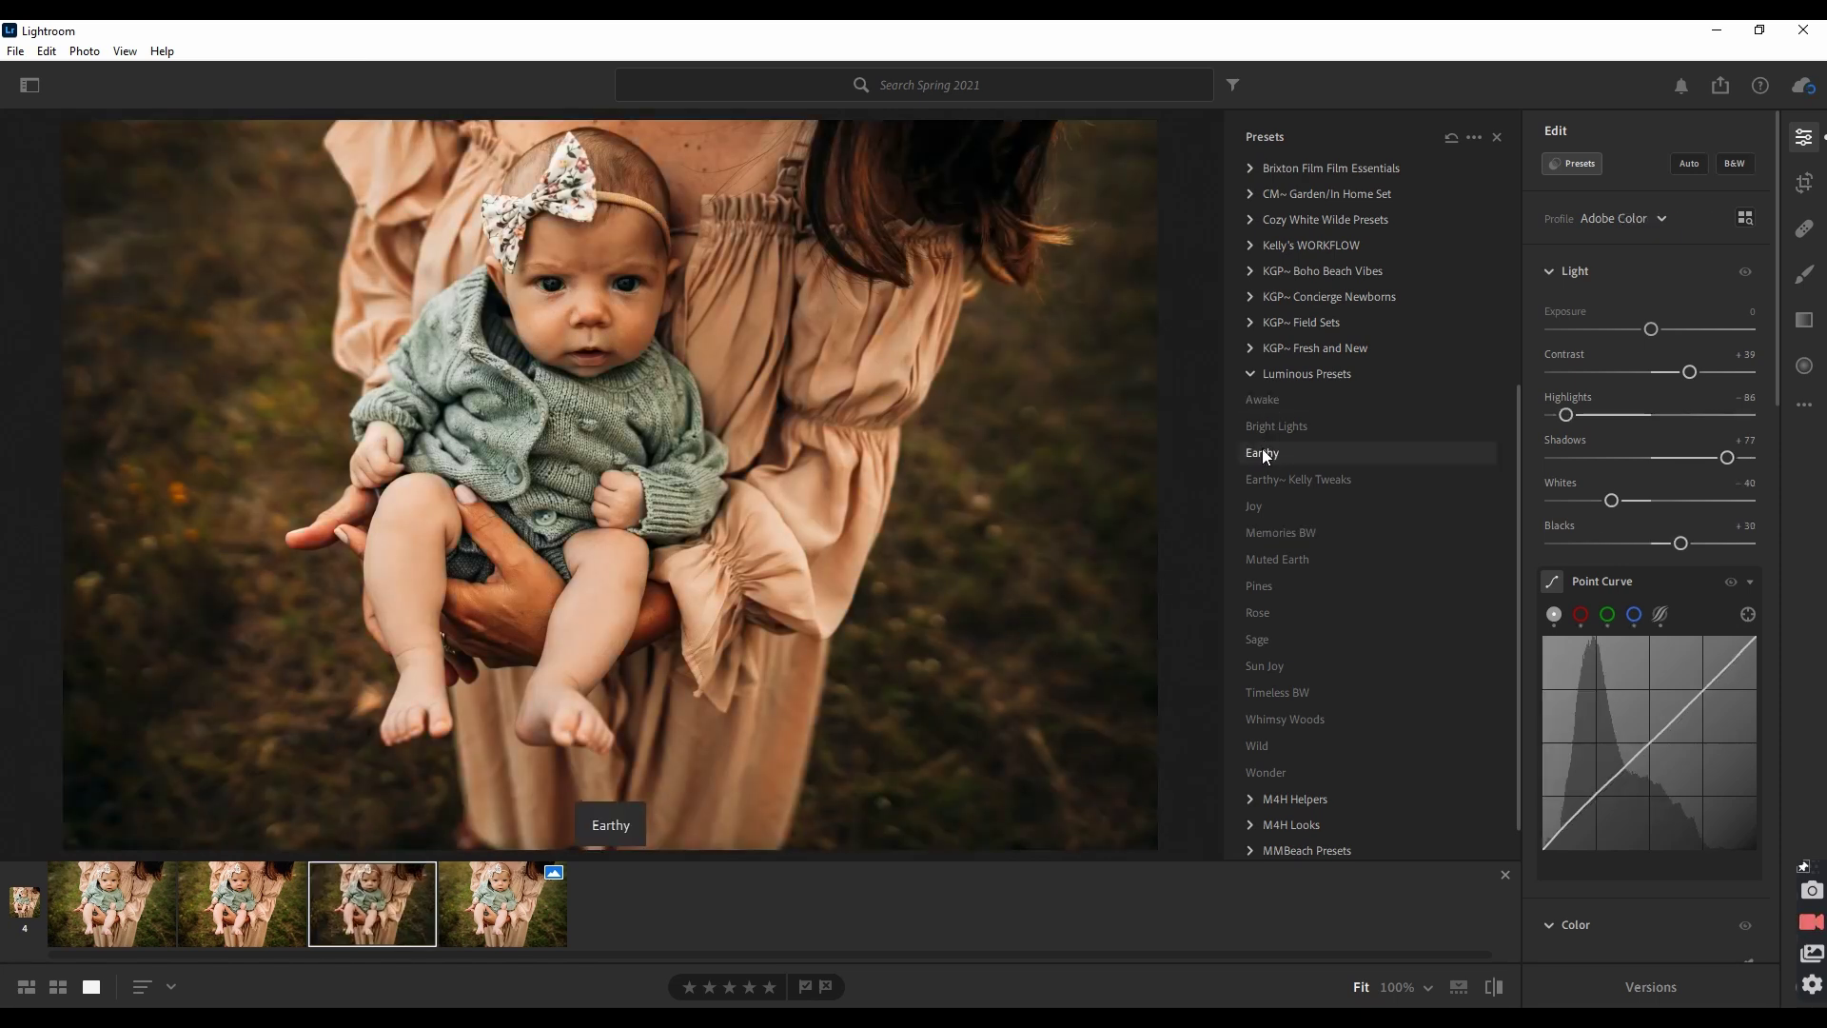
left_click(1262, 448)
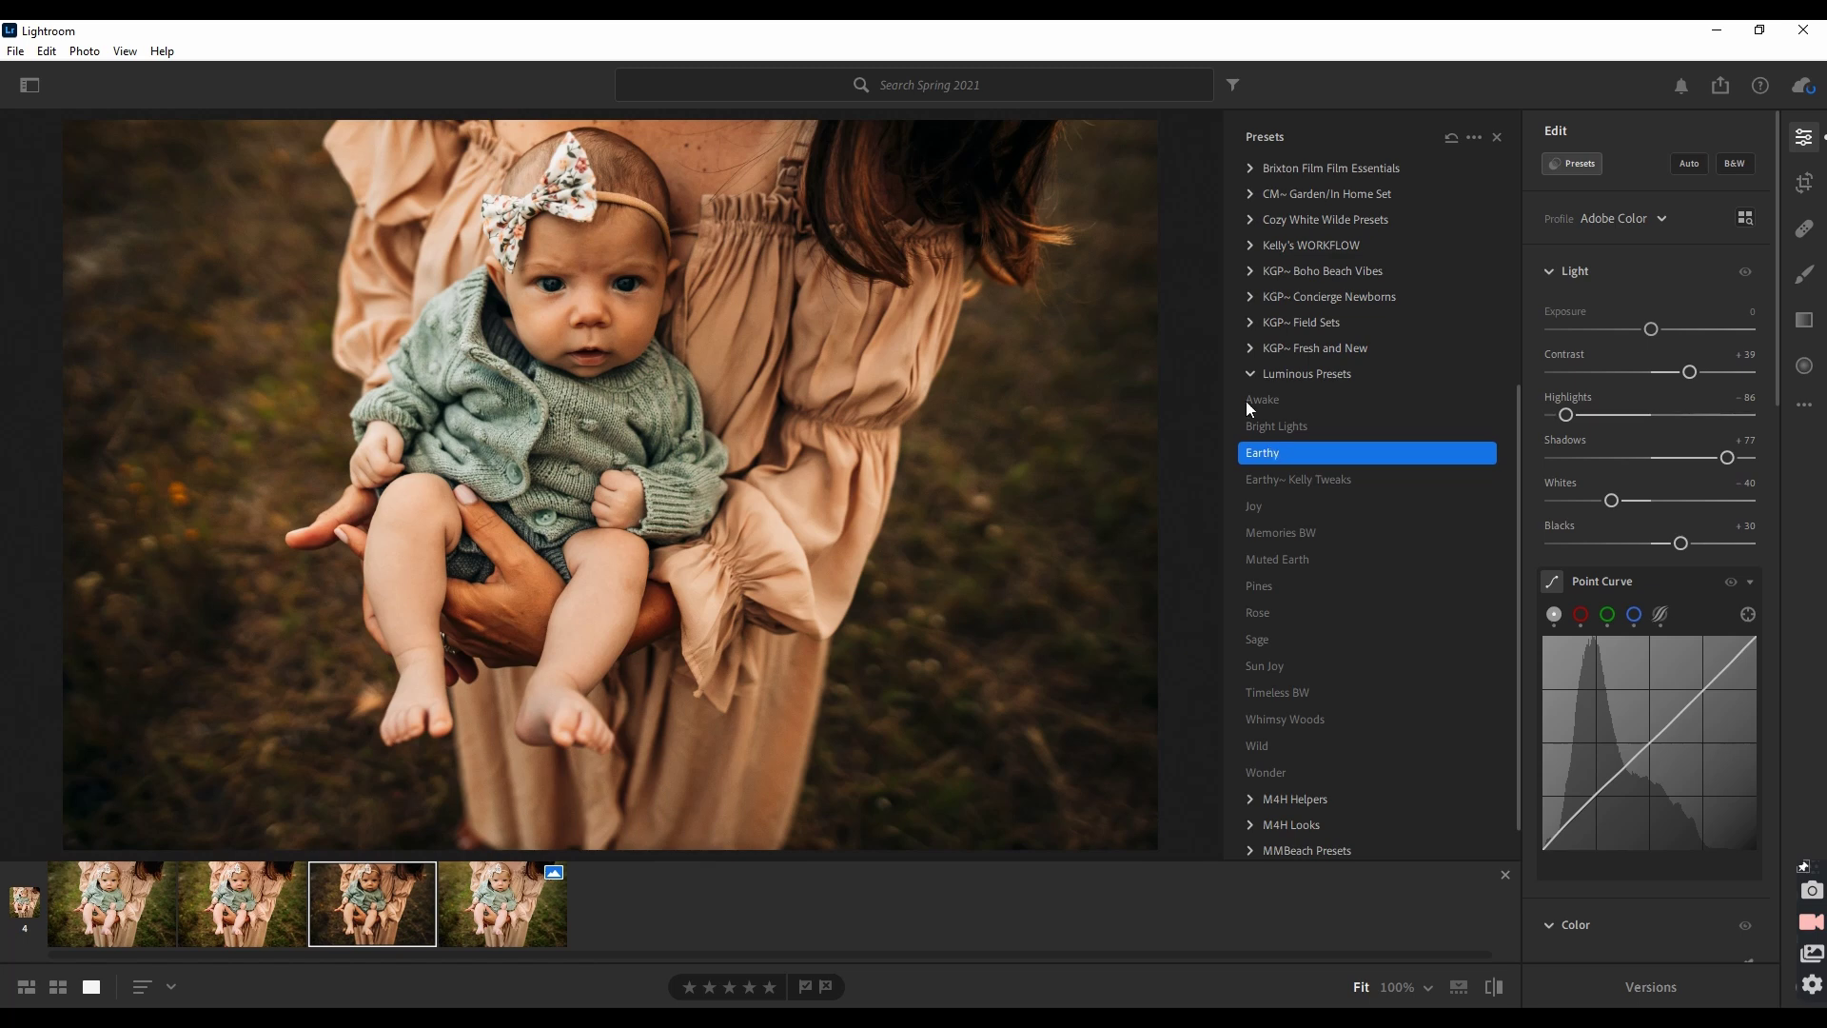
left_click(1249, 374)
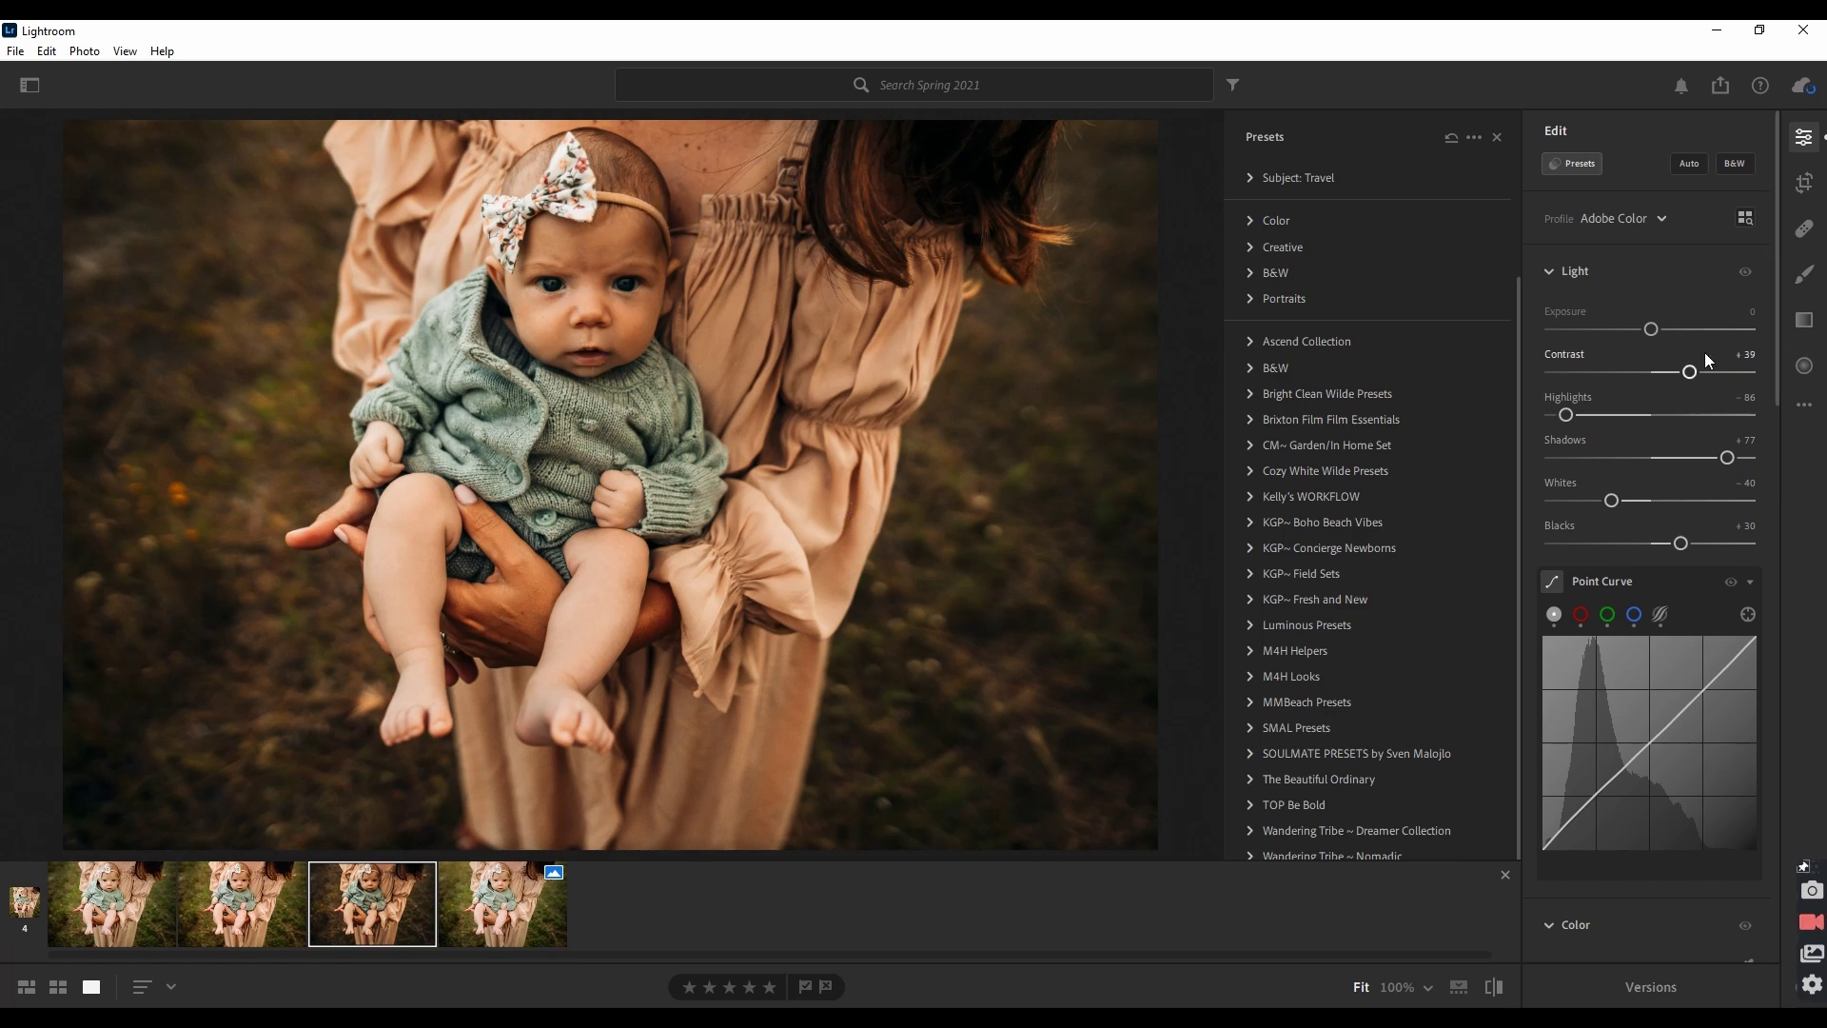
Step: Set Exposure to +0.24 and adjust the white balance to Temp 5762 and Tint +4
left_click(1655, 328)
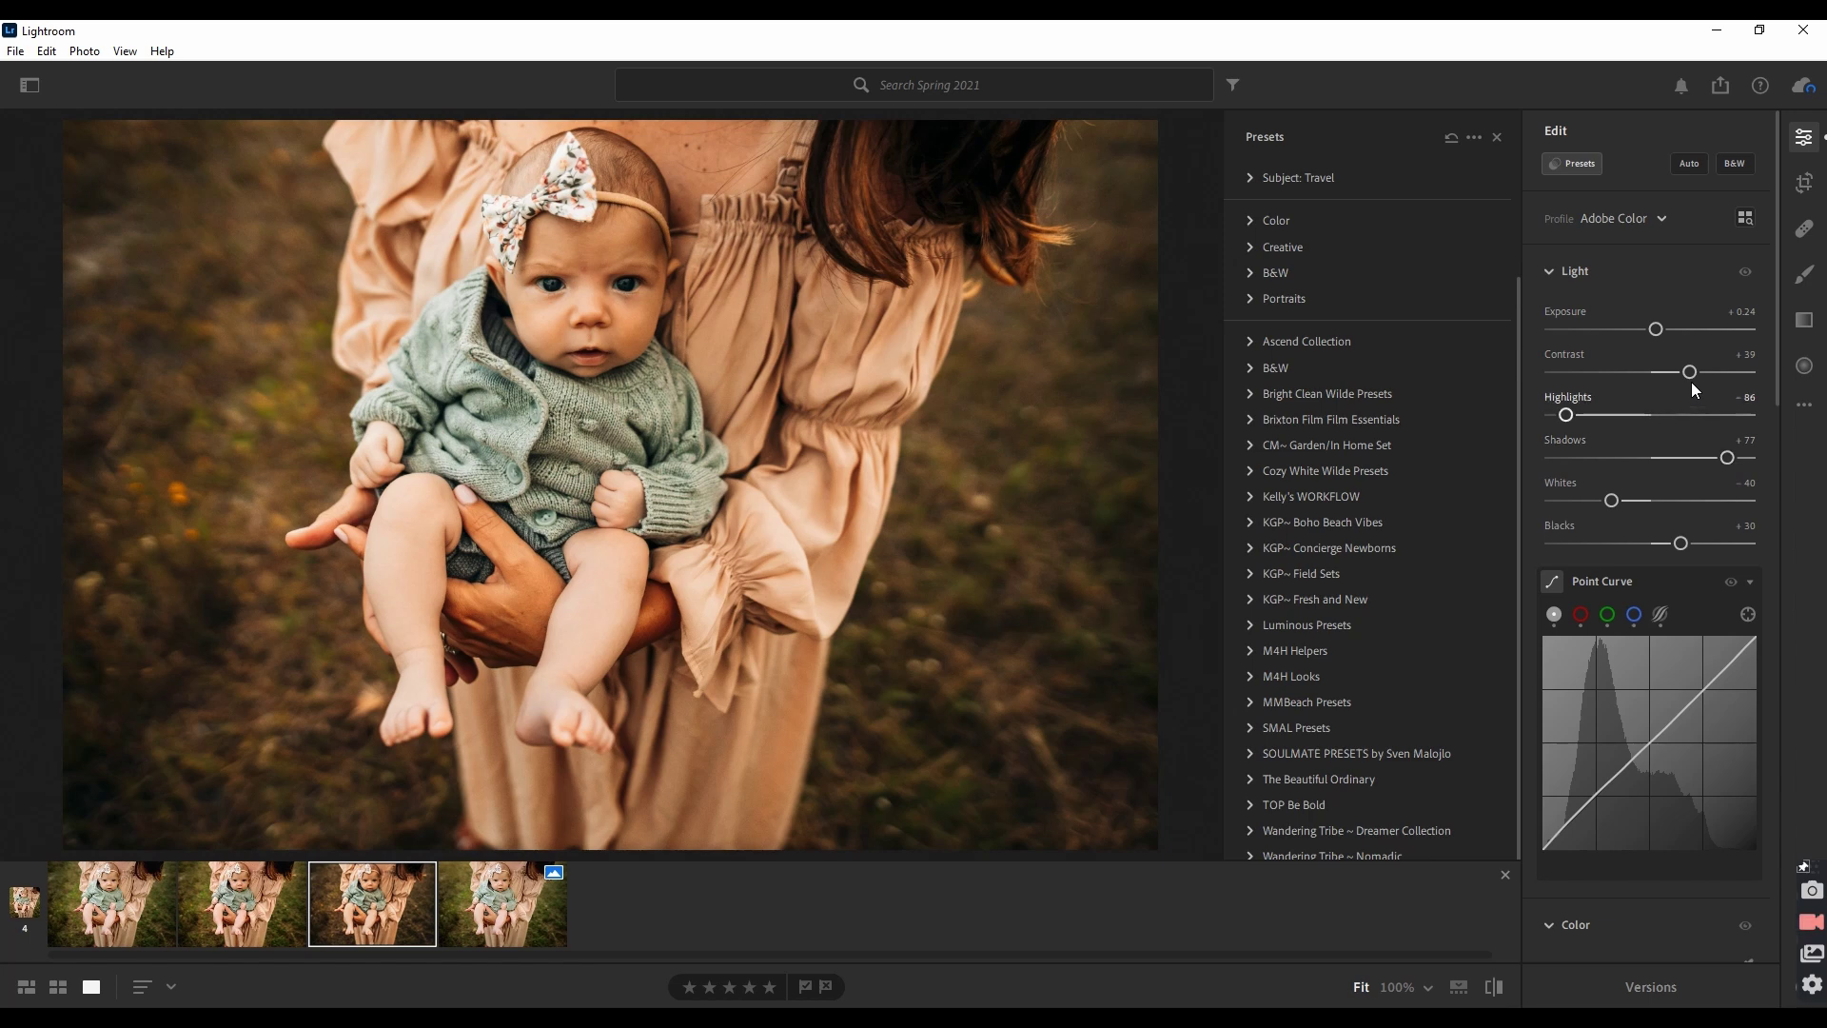
scroll(1651, 495, "down", 4)
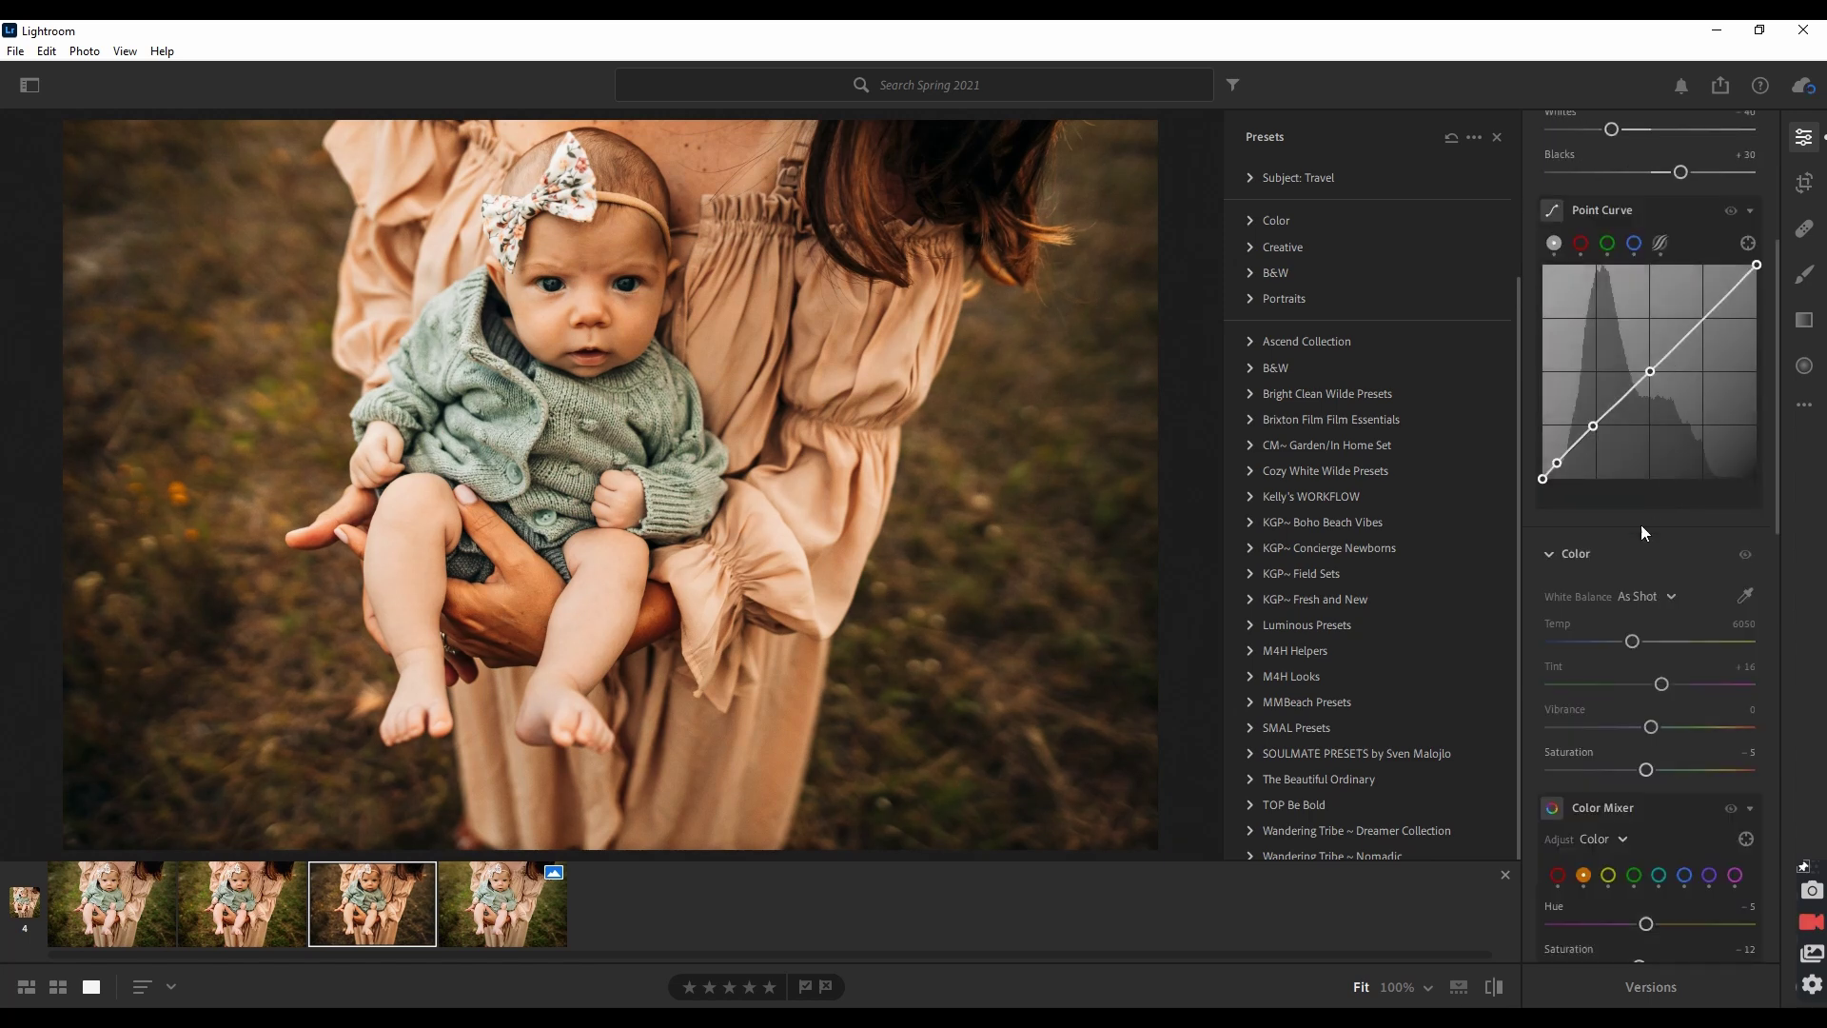
left_click_drag(1632, 641, 1657, 692)
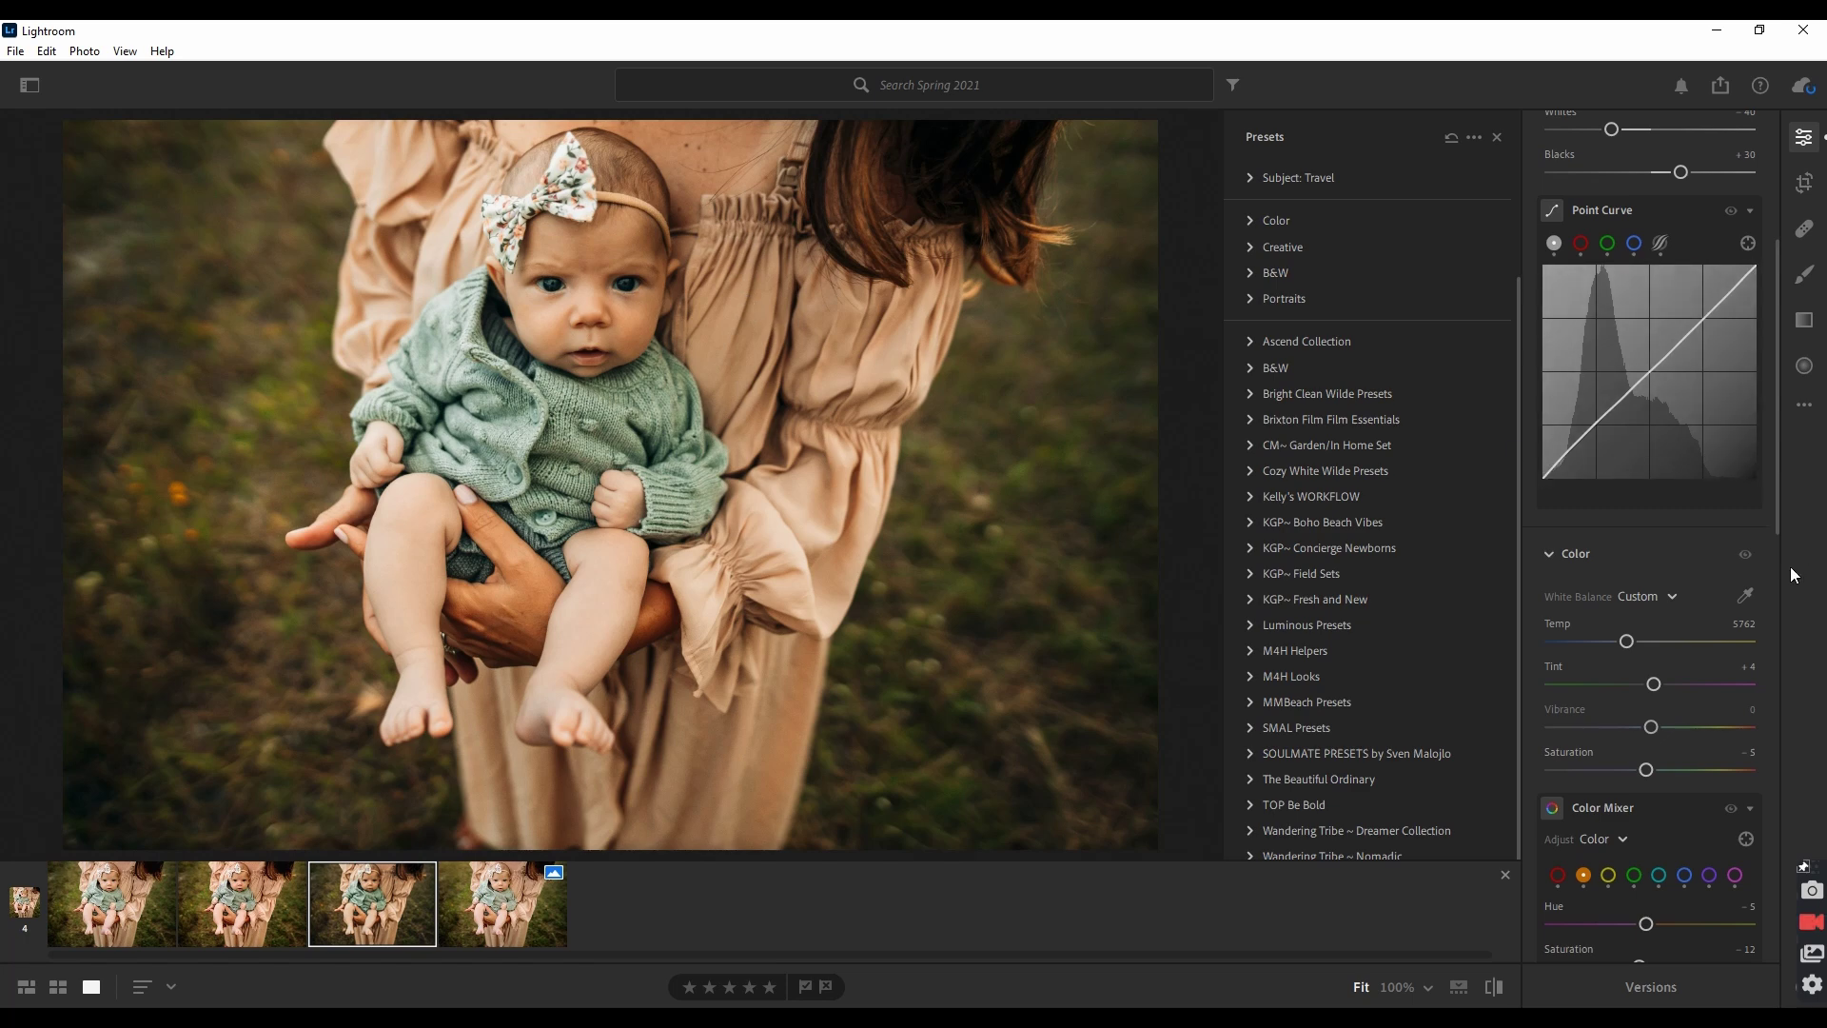
Step: Set the orange Hue to -24 and Saturation to -19 with the Color Mixer's targeted adjustment on the baby's face
left_click(1745, 839)
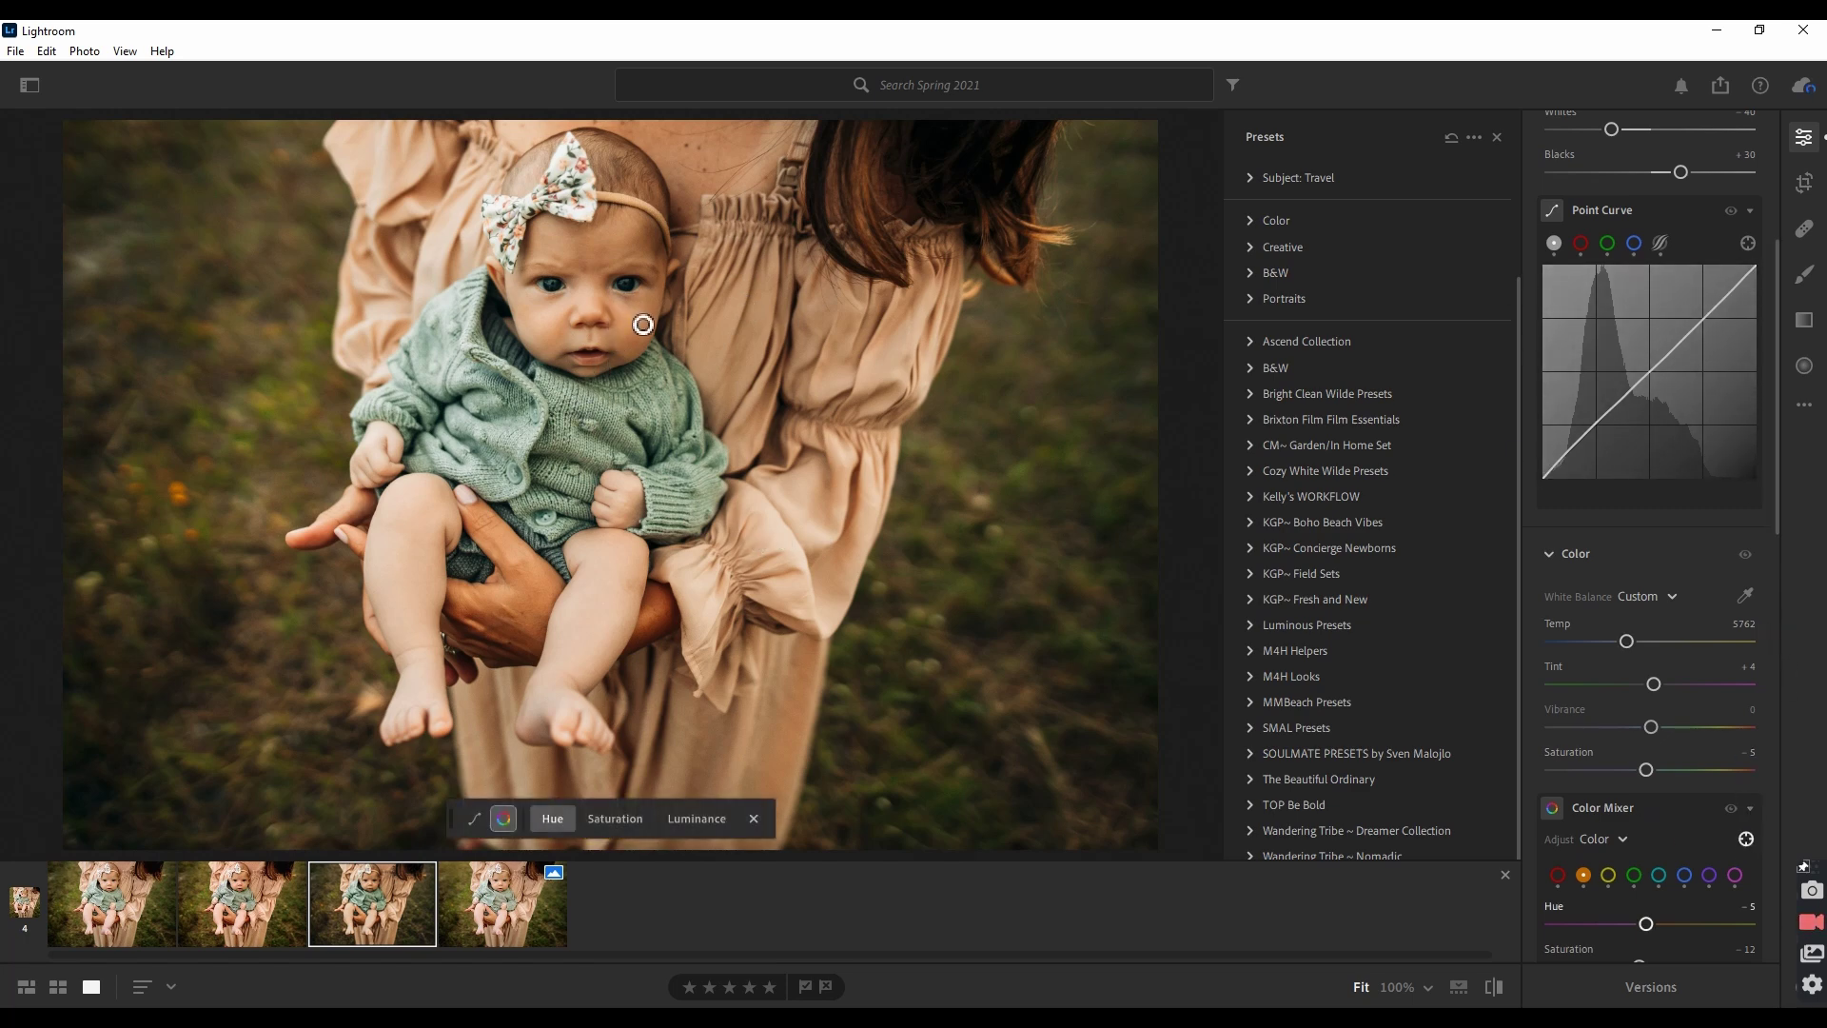
left_click_drag(639, 247, 627, 248)
left_click(649, 814)
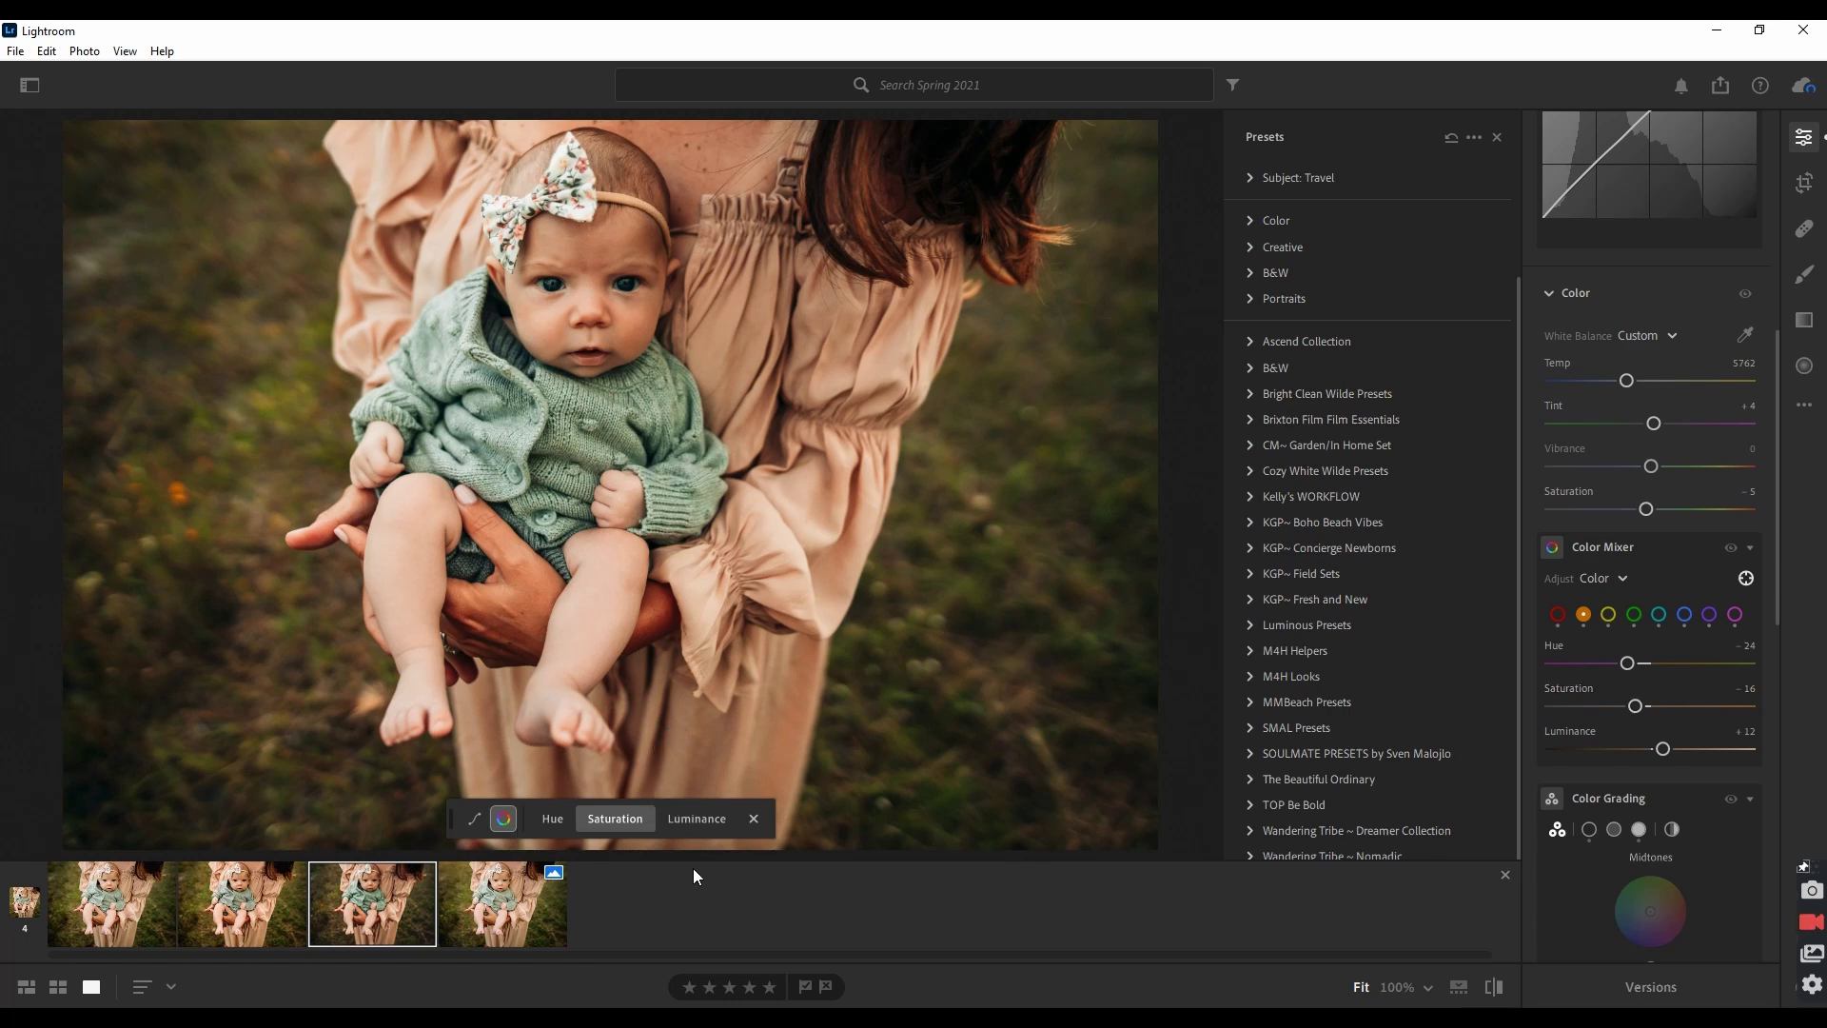
left_click_drag(635, 306, 630, 306)
Step: Set the orange Luminance to +22 and Hue to -26 with the targeted adjustment on the baby's face
left_click(690, 820)
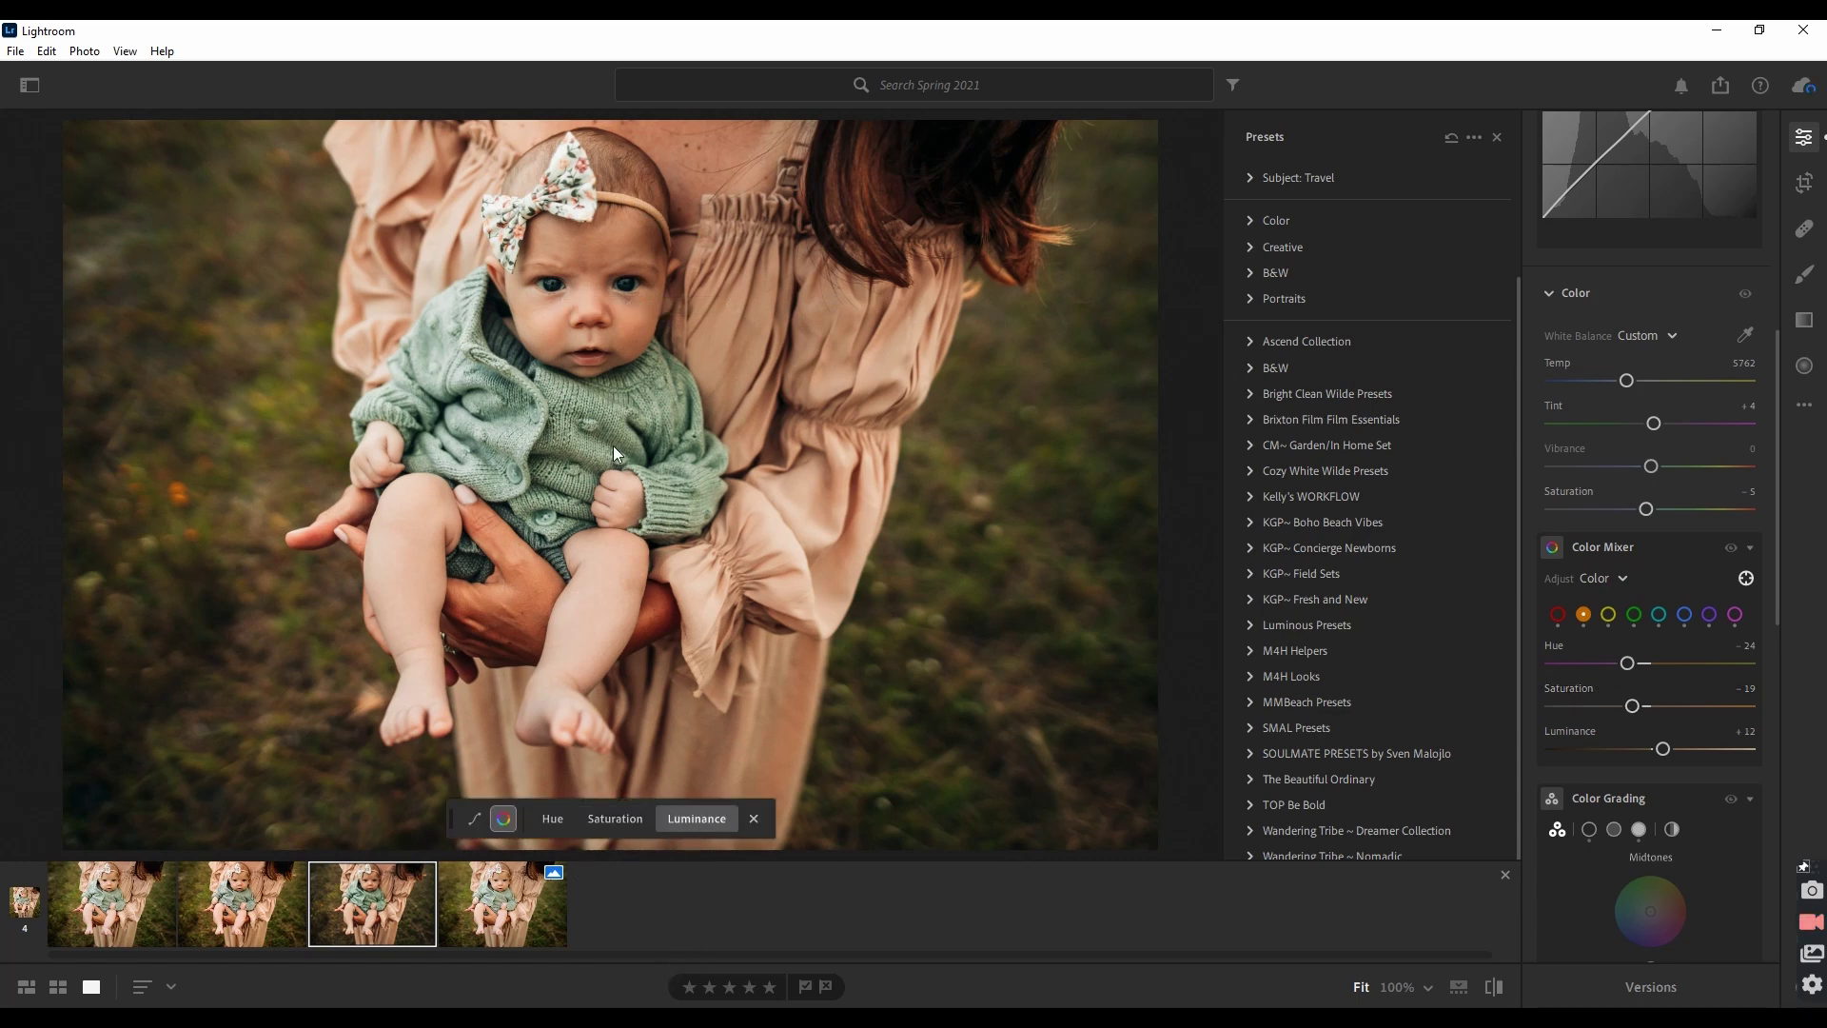
left_click_drag(637, 330, 660, 314)
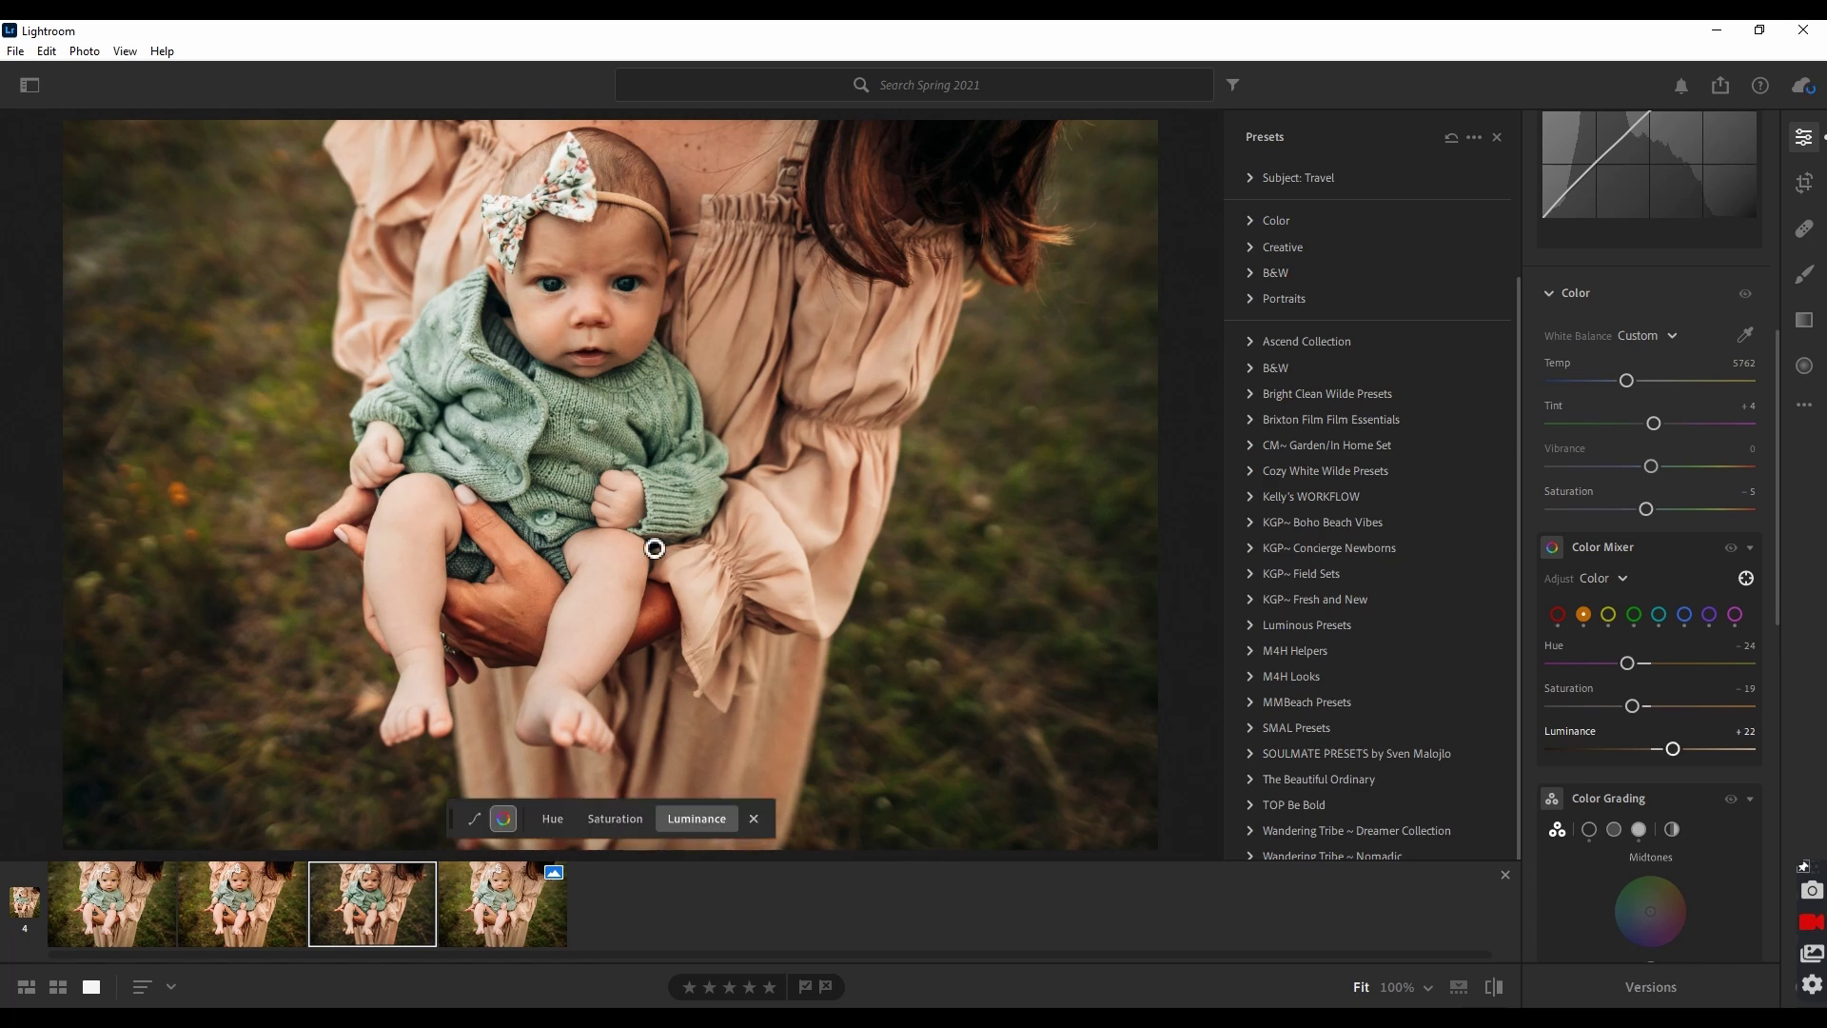
left_click(552, 823)
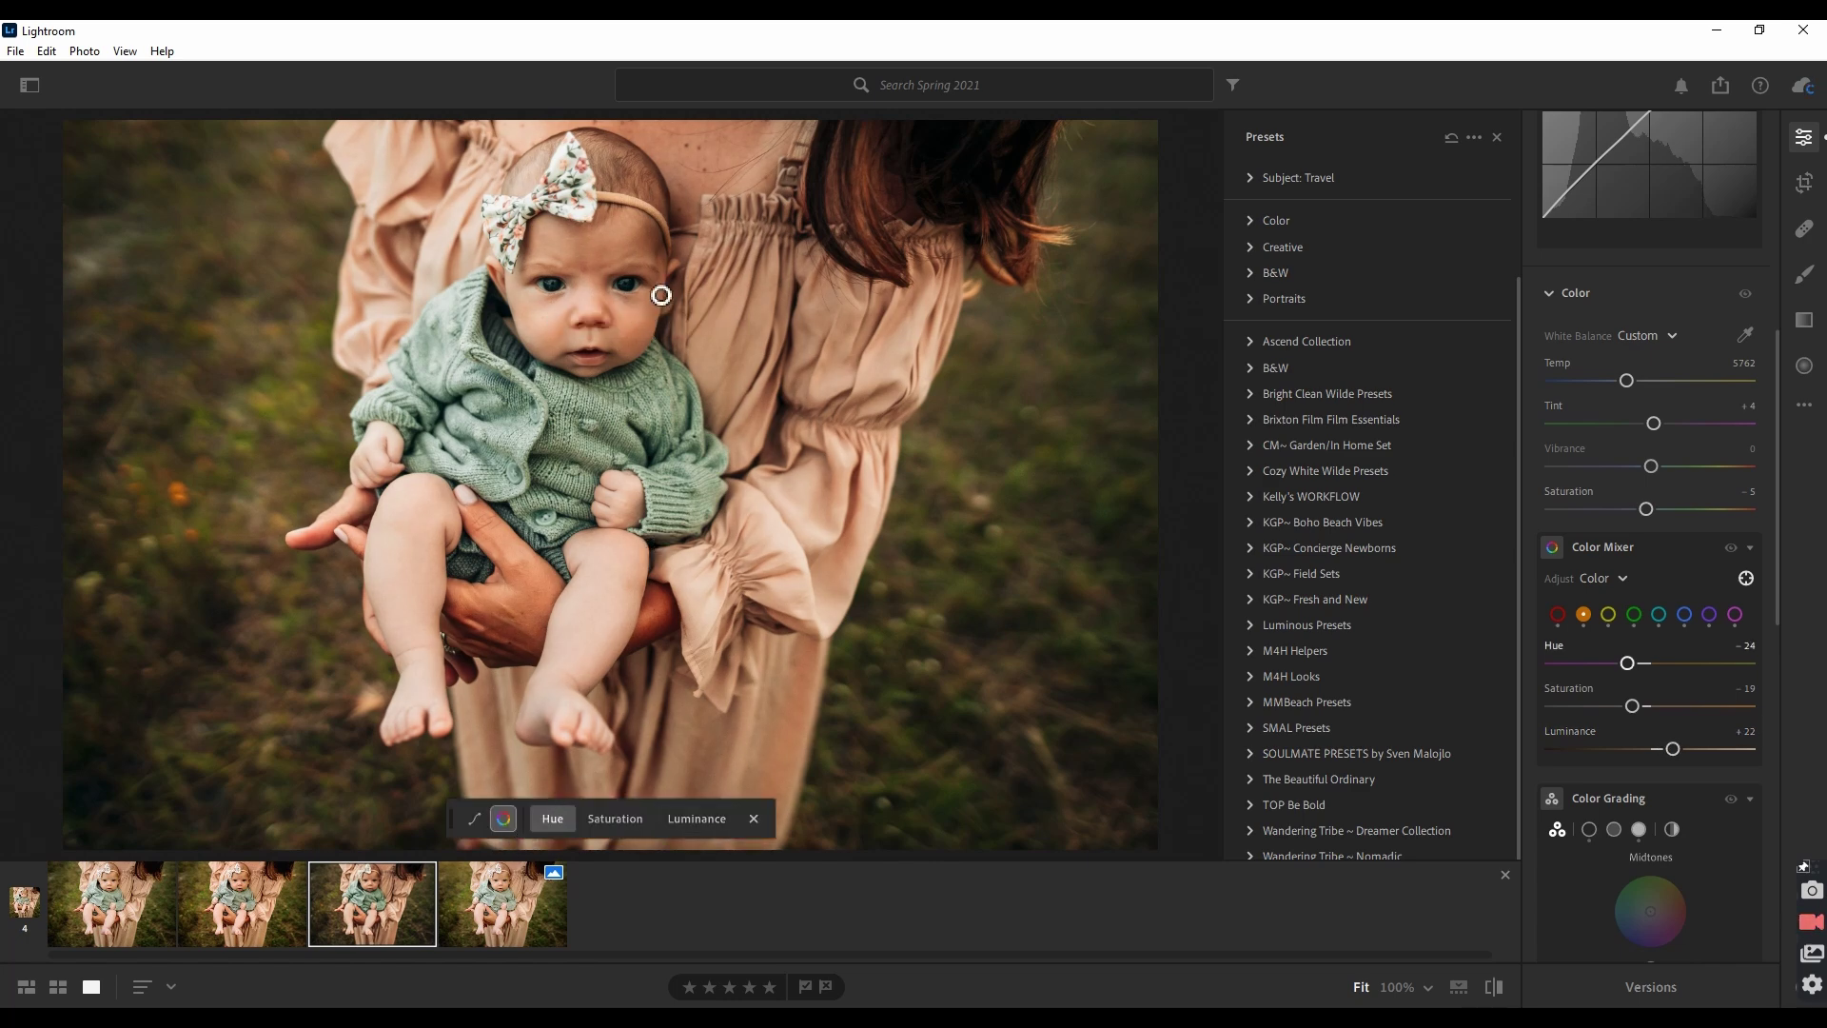
left_click_drag(644, 242, 627, 242)
Step: Compare the edit with the original, and set Contrast to +28 and Shadows to +89
left_click(1494, 987)
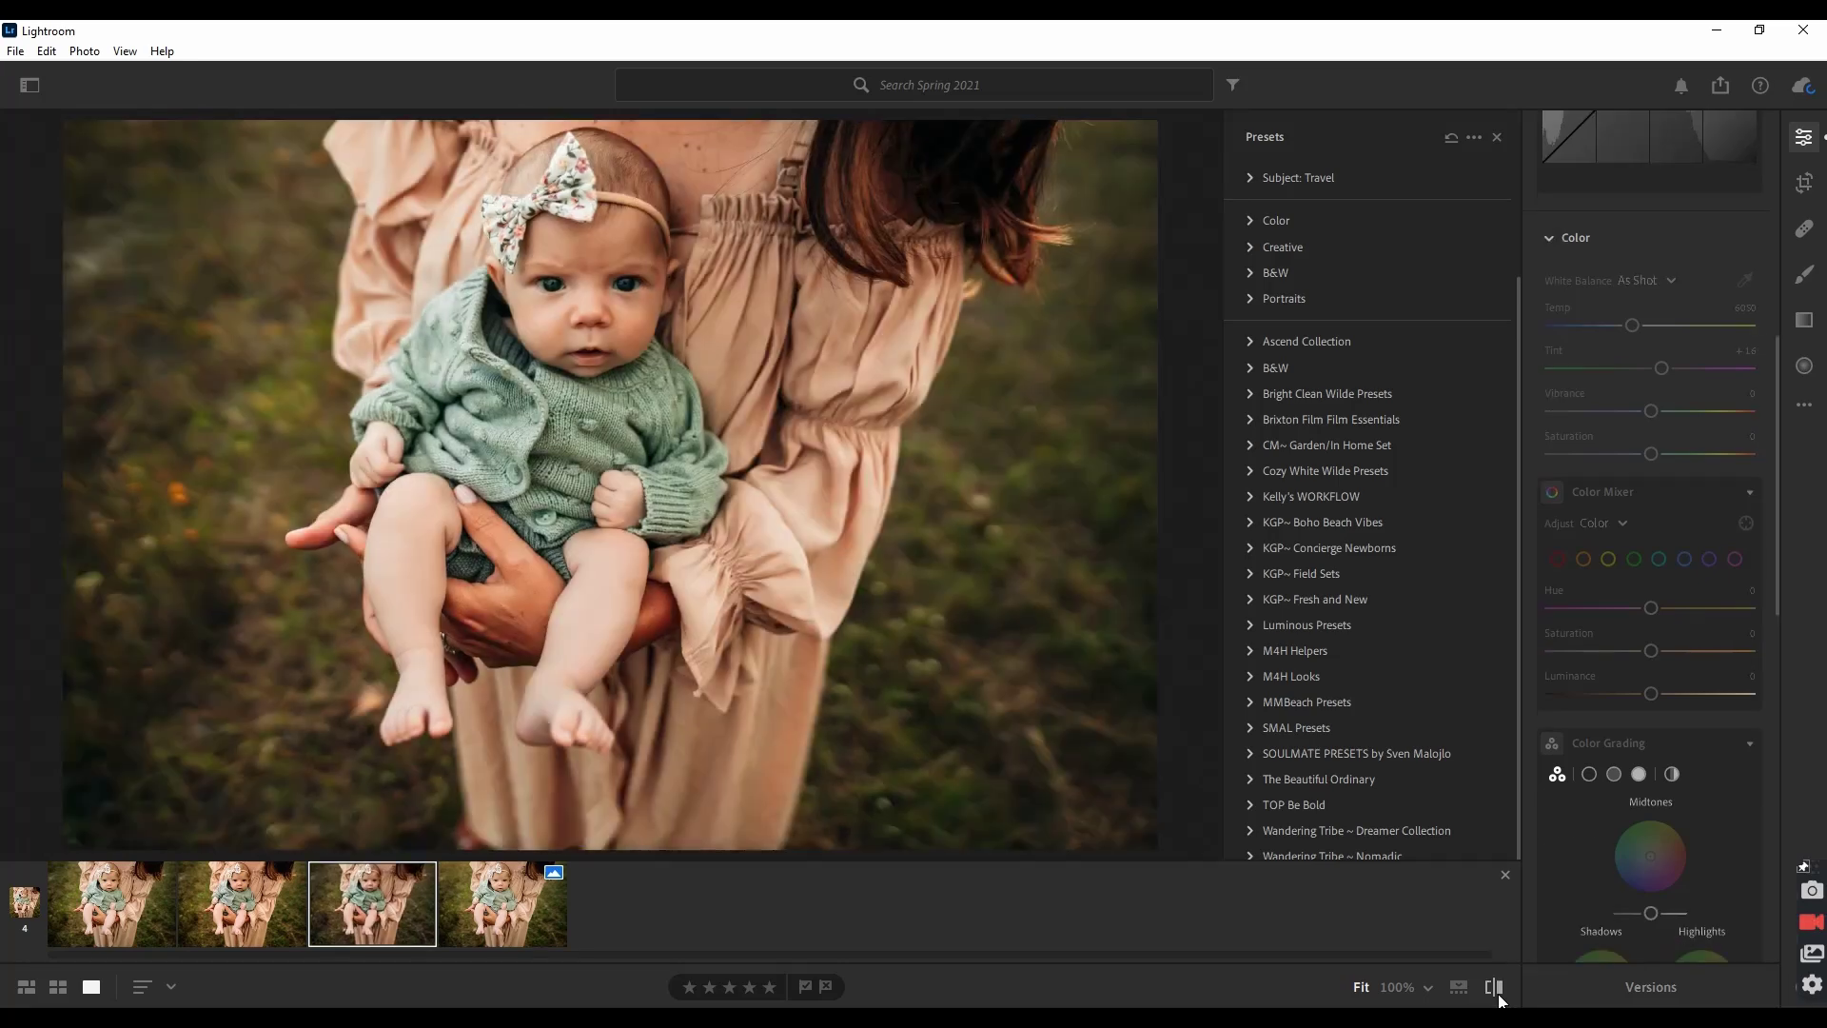
left_click(1494, 987)
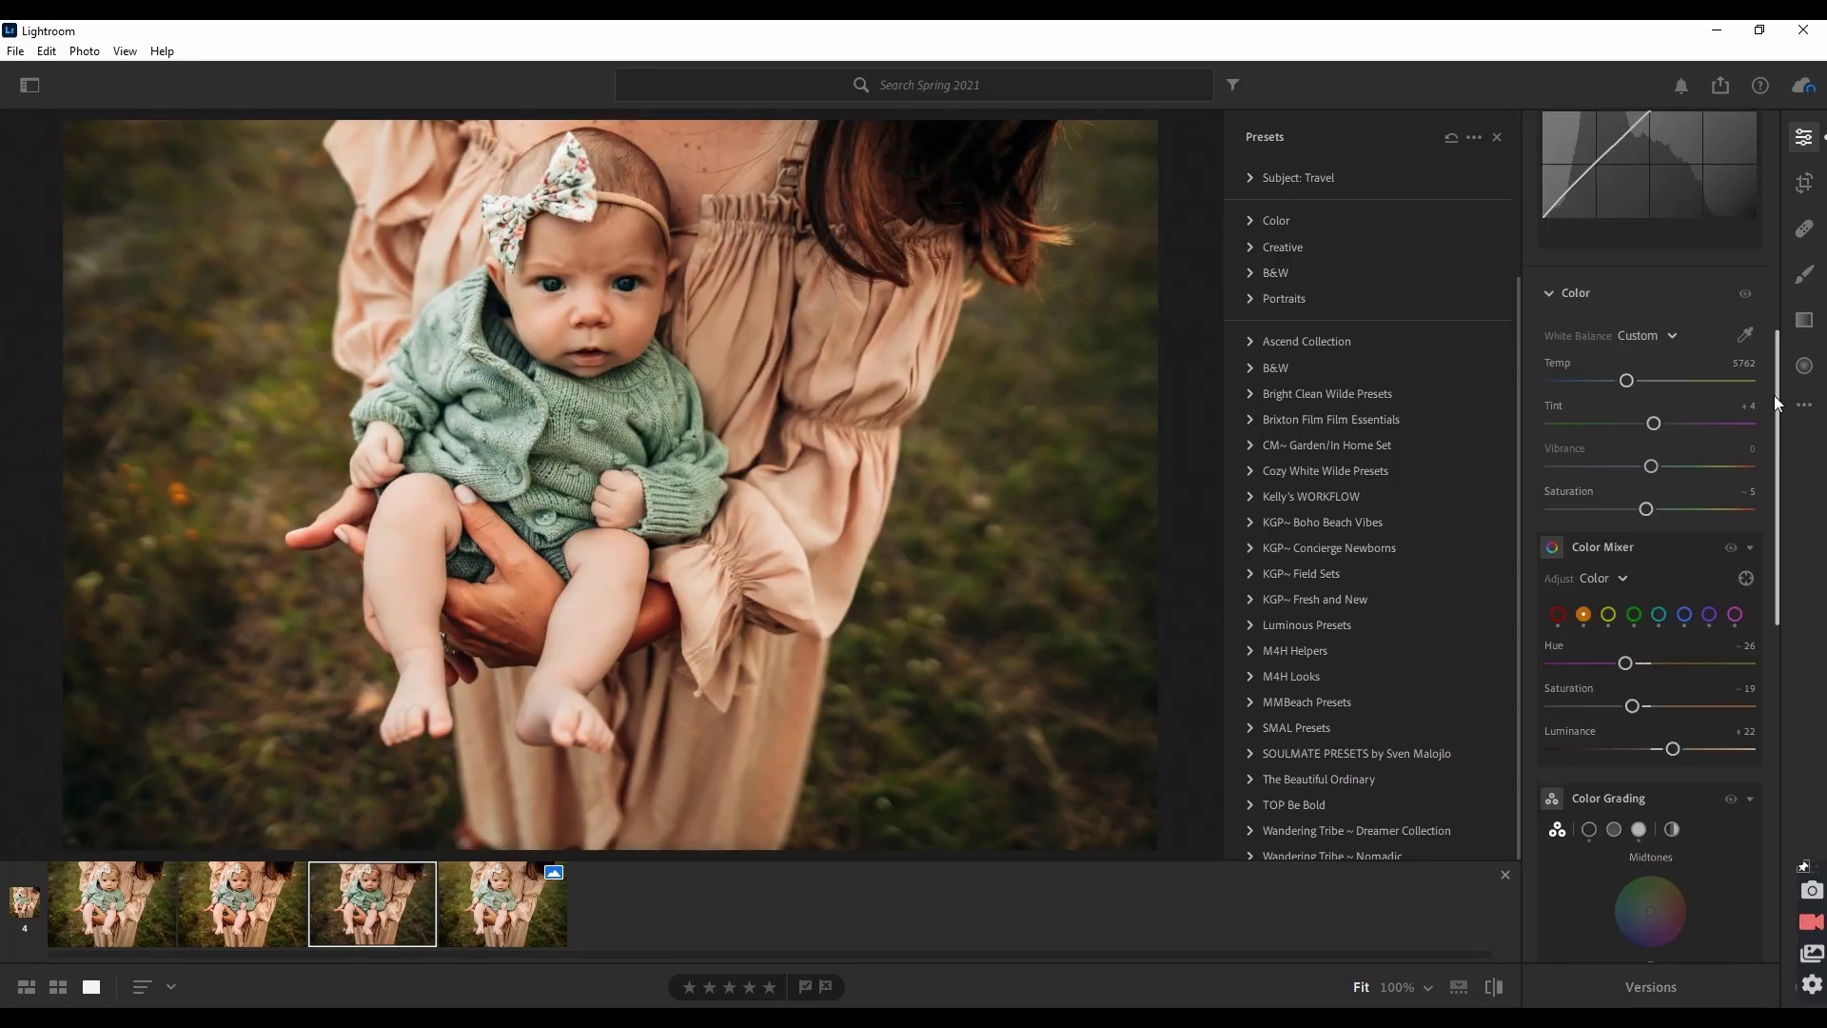
scroll(1729, 456, "up", 5)
scroll(1729, 456, "up", 3)
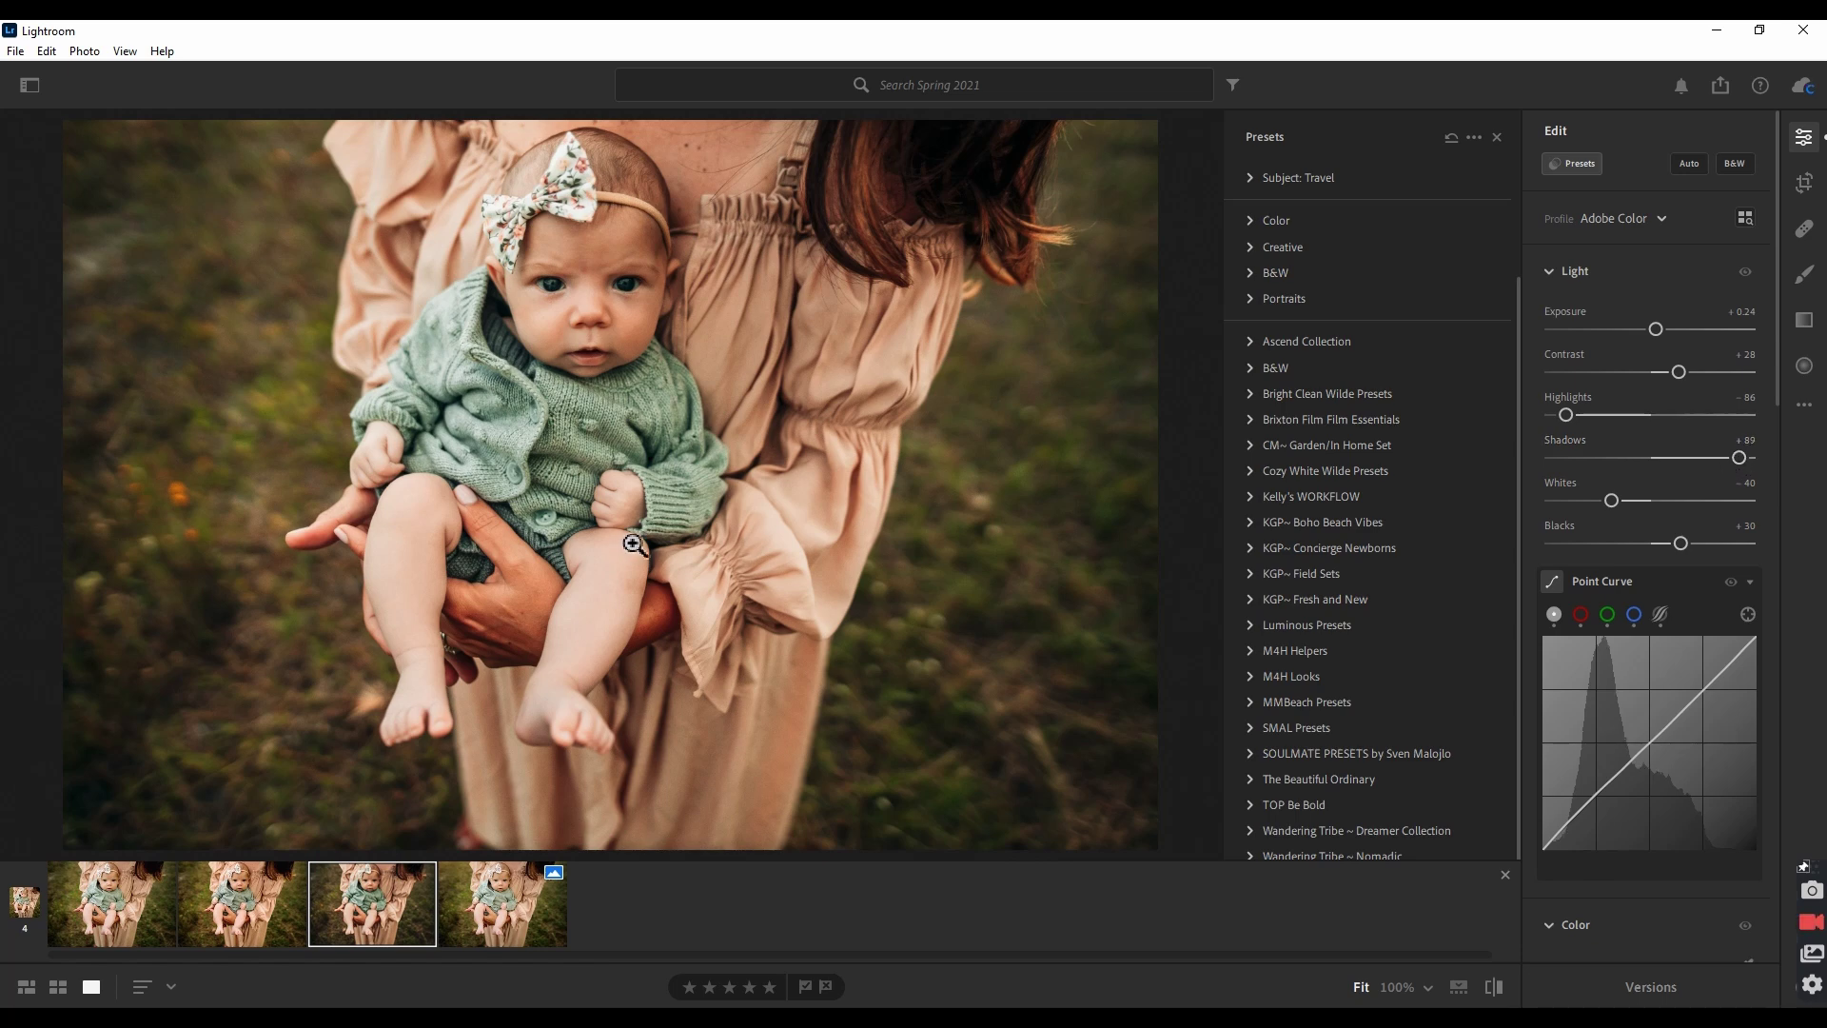
Step: Make a copy of the third filmstrip photo and reset all edits on the copy
right_click(379, 893)
left_click(478, 767)
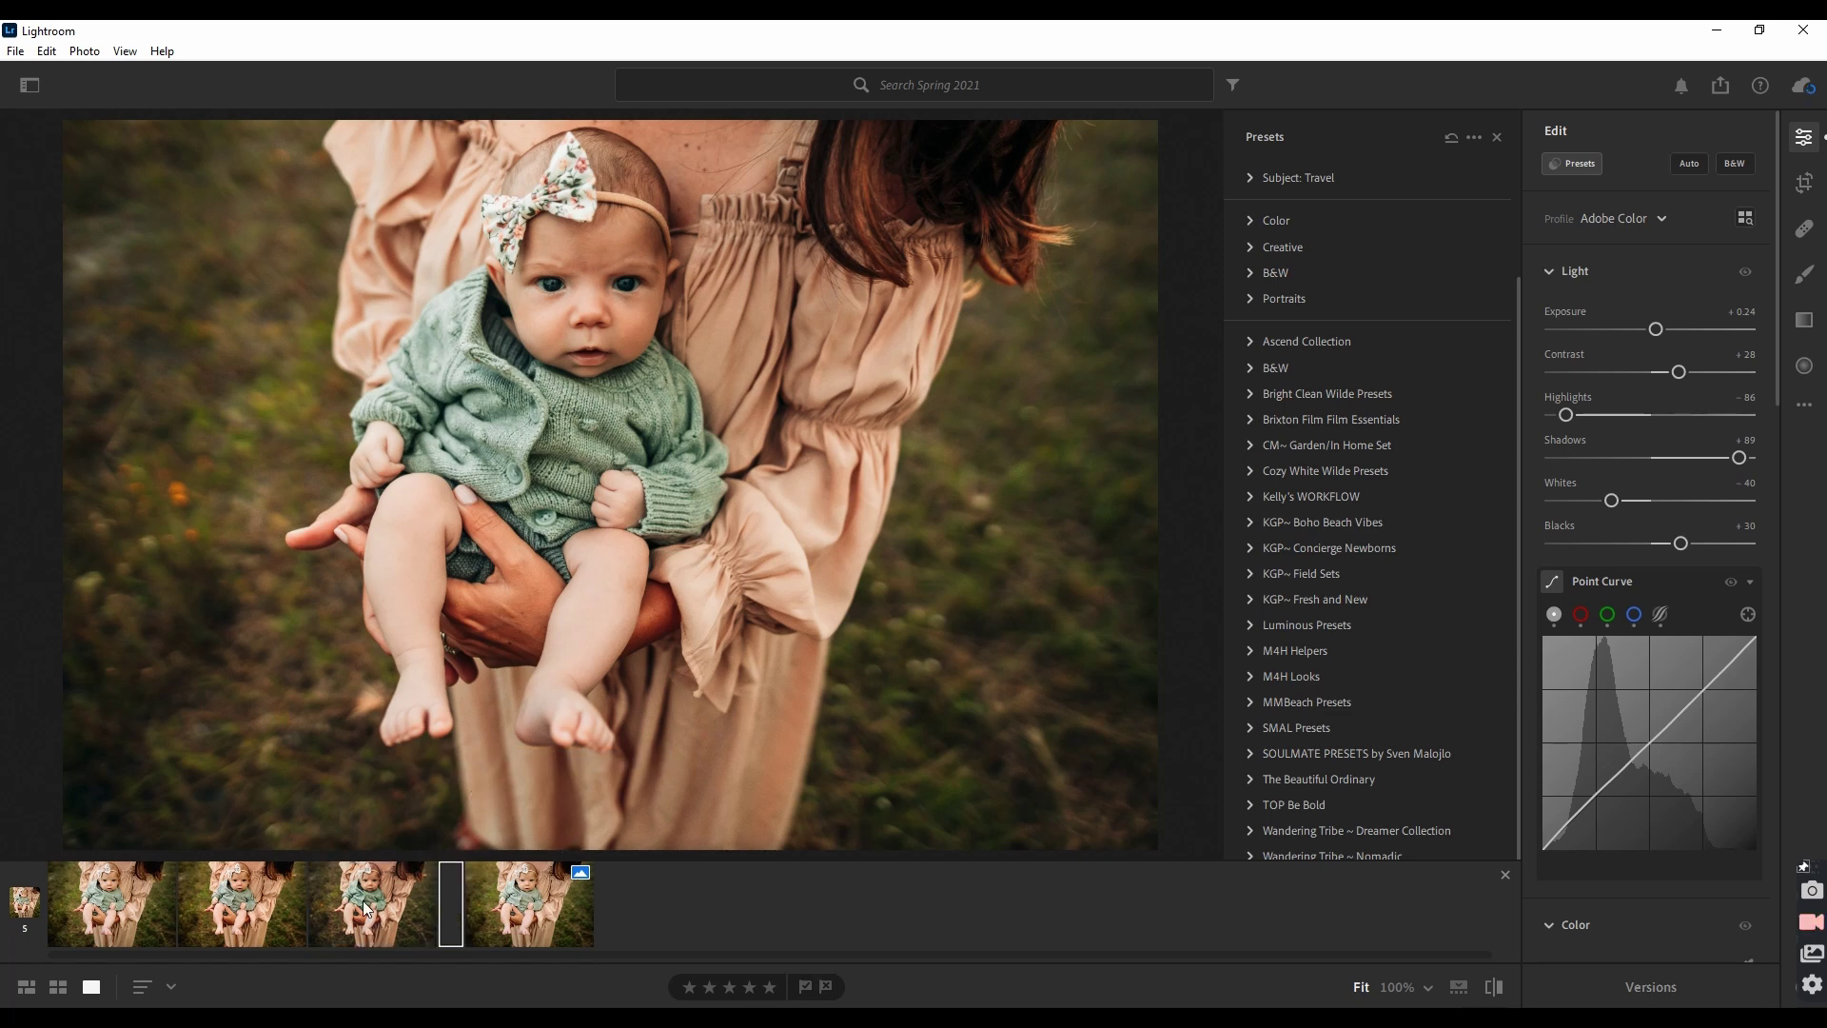
left_click(84, 50)
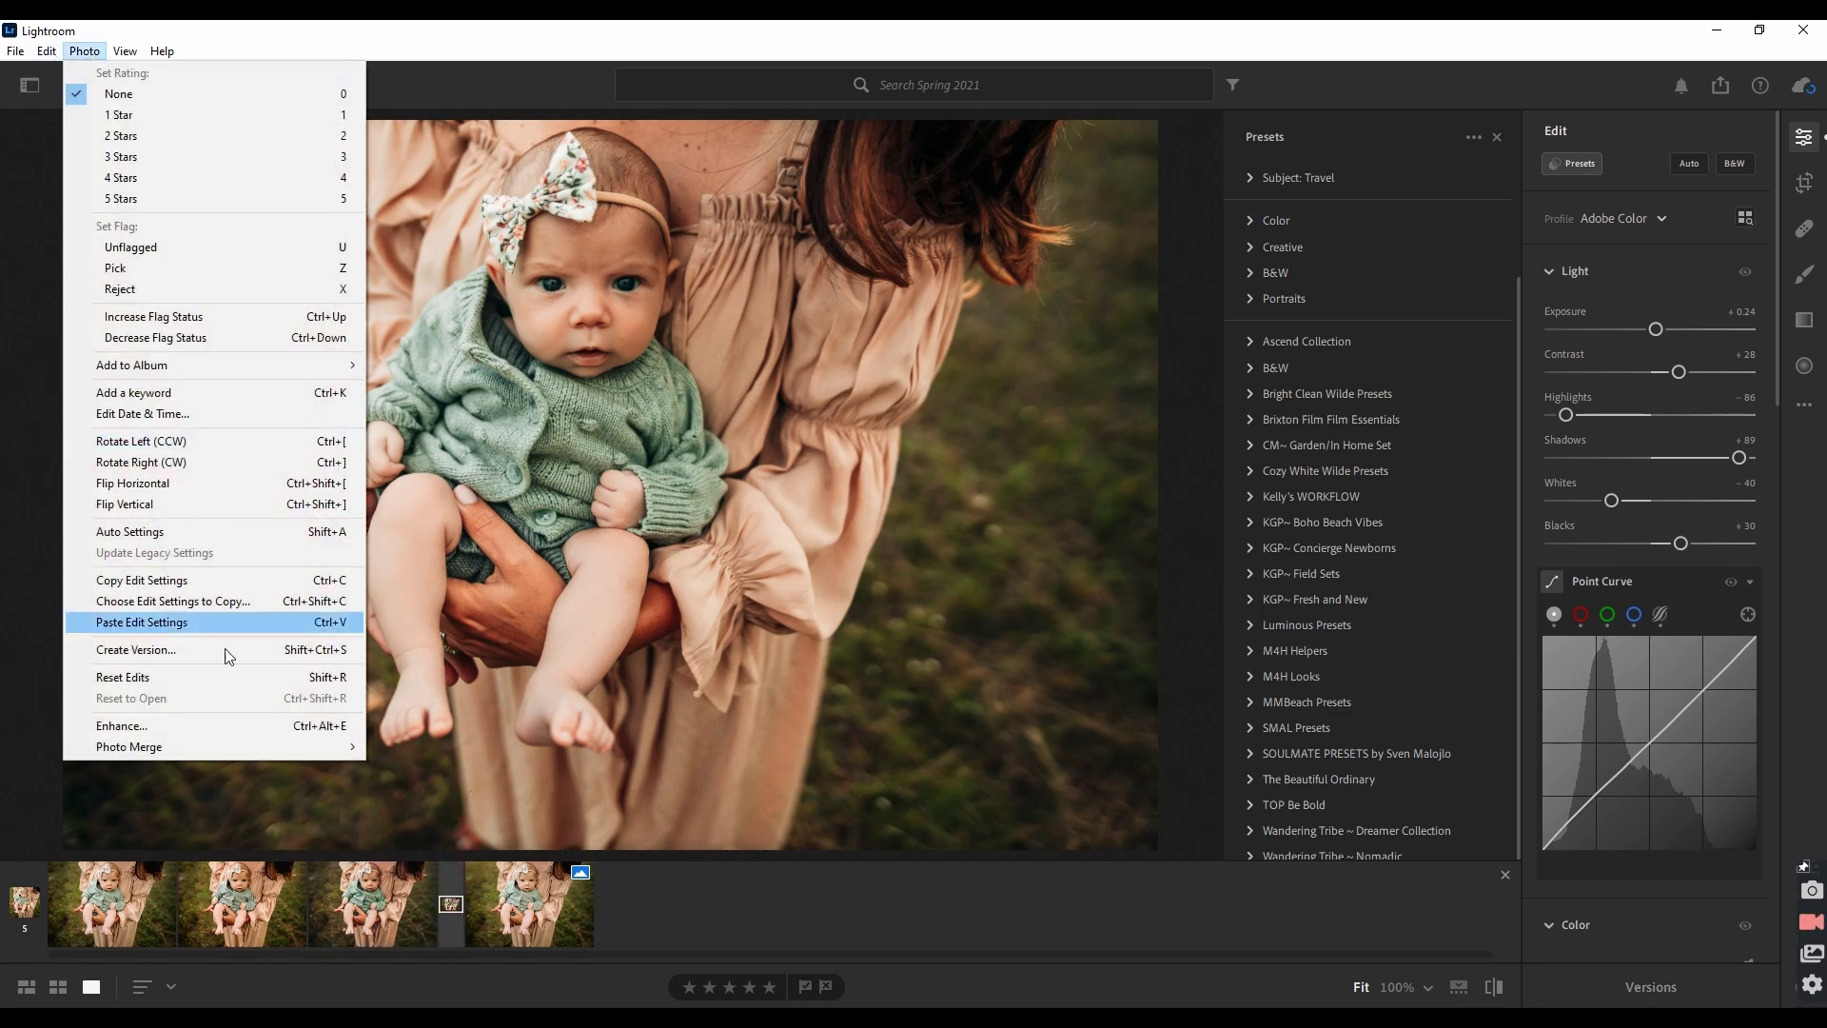
left_click(151, 676)
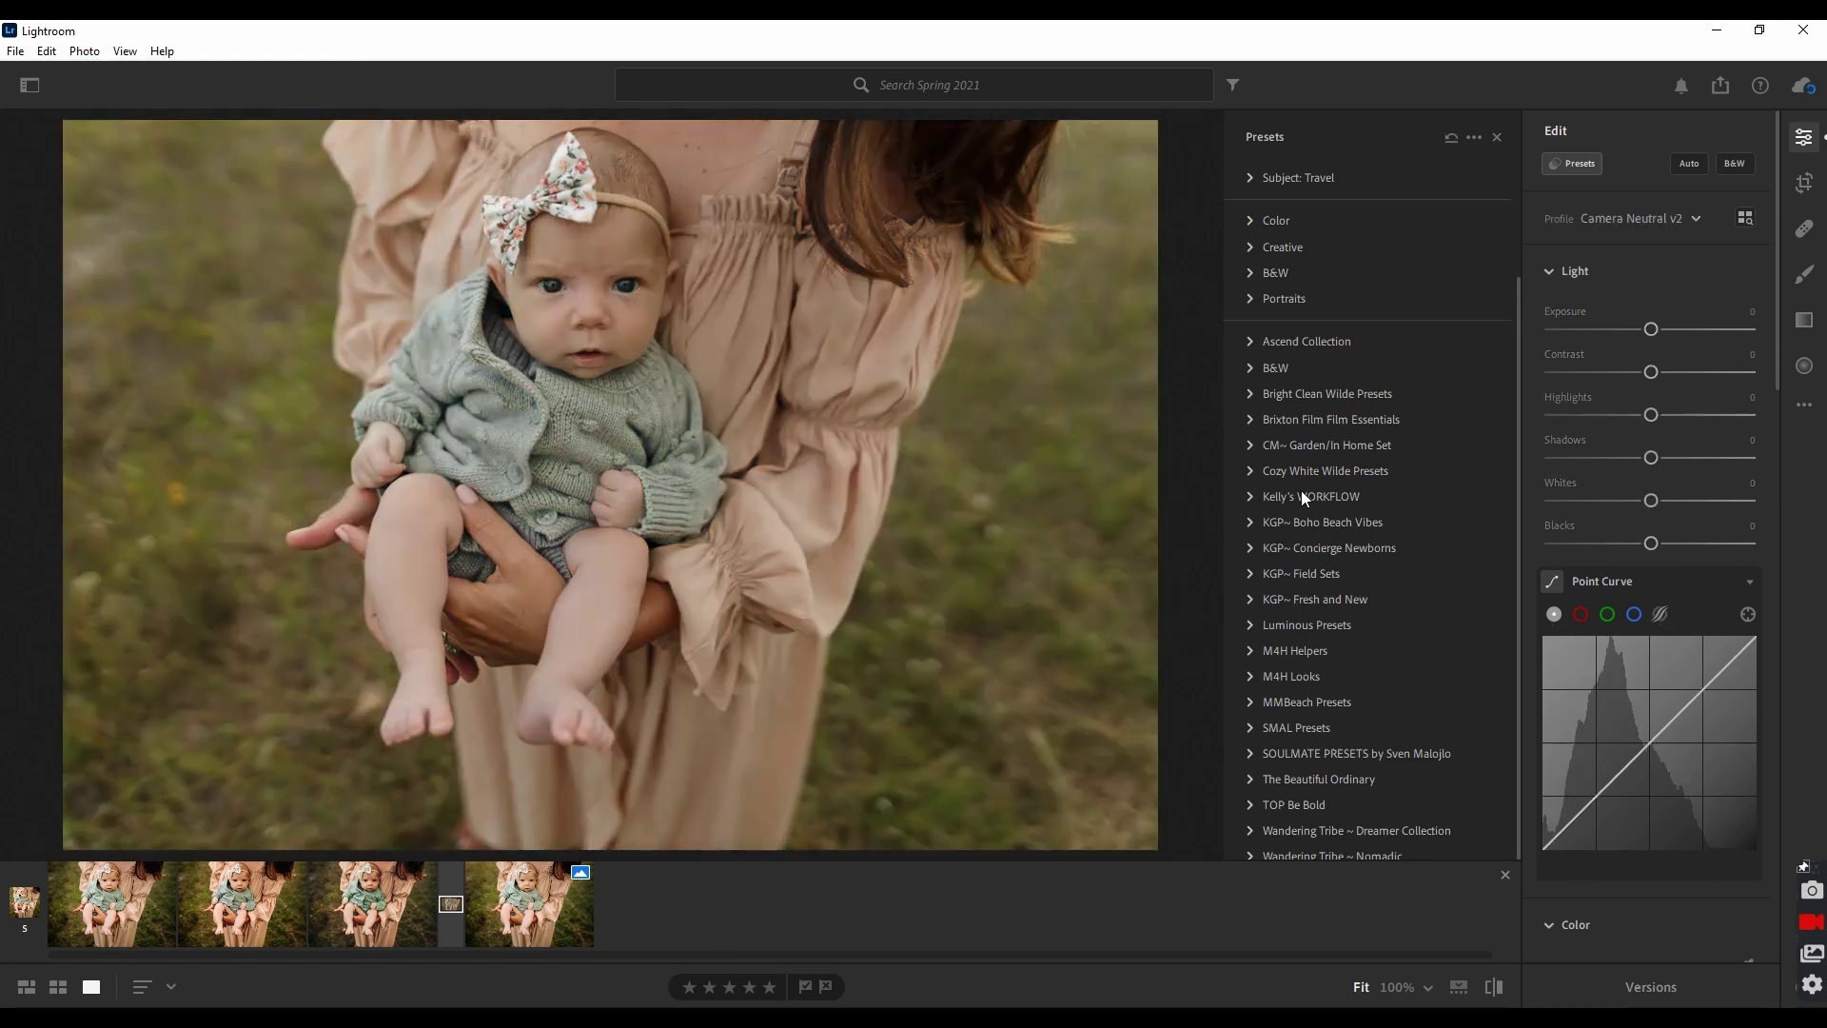
Step: Preview the Brixton Film Film Essentials presets on the new copy and apply Mint Tone
left_click(1249, 419)
left_click(1275, 366)
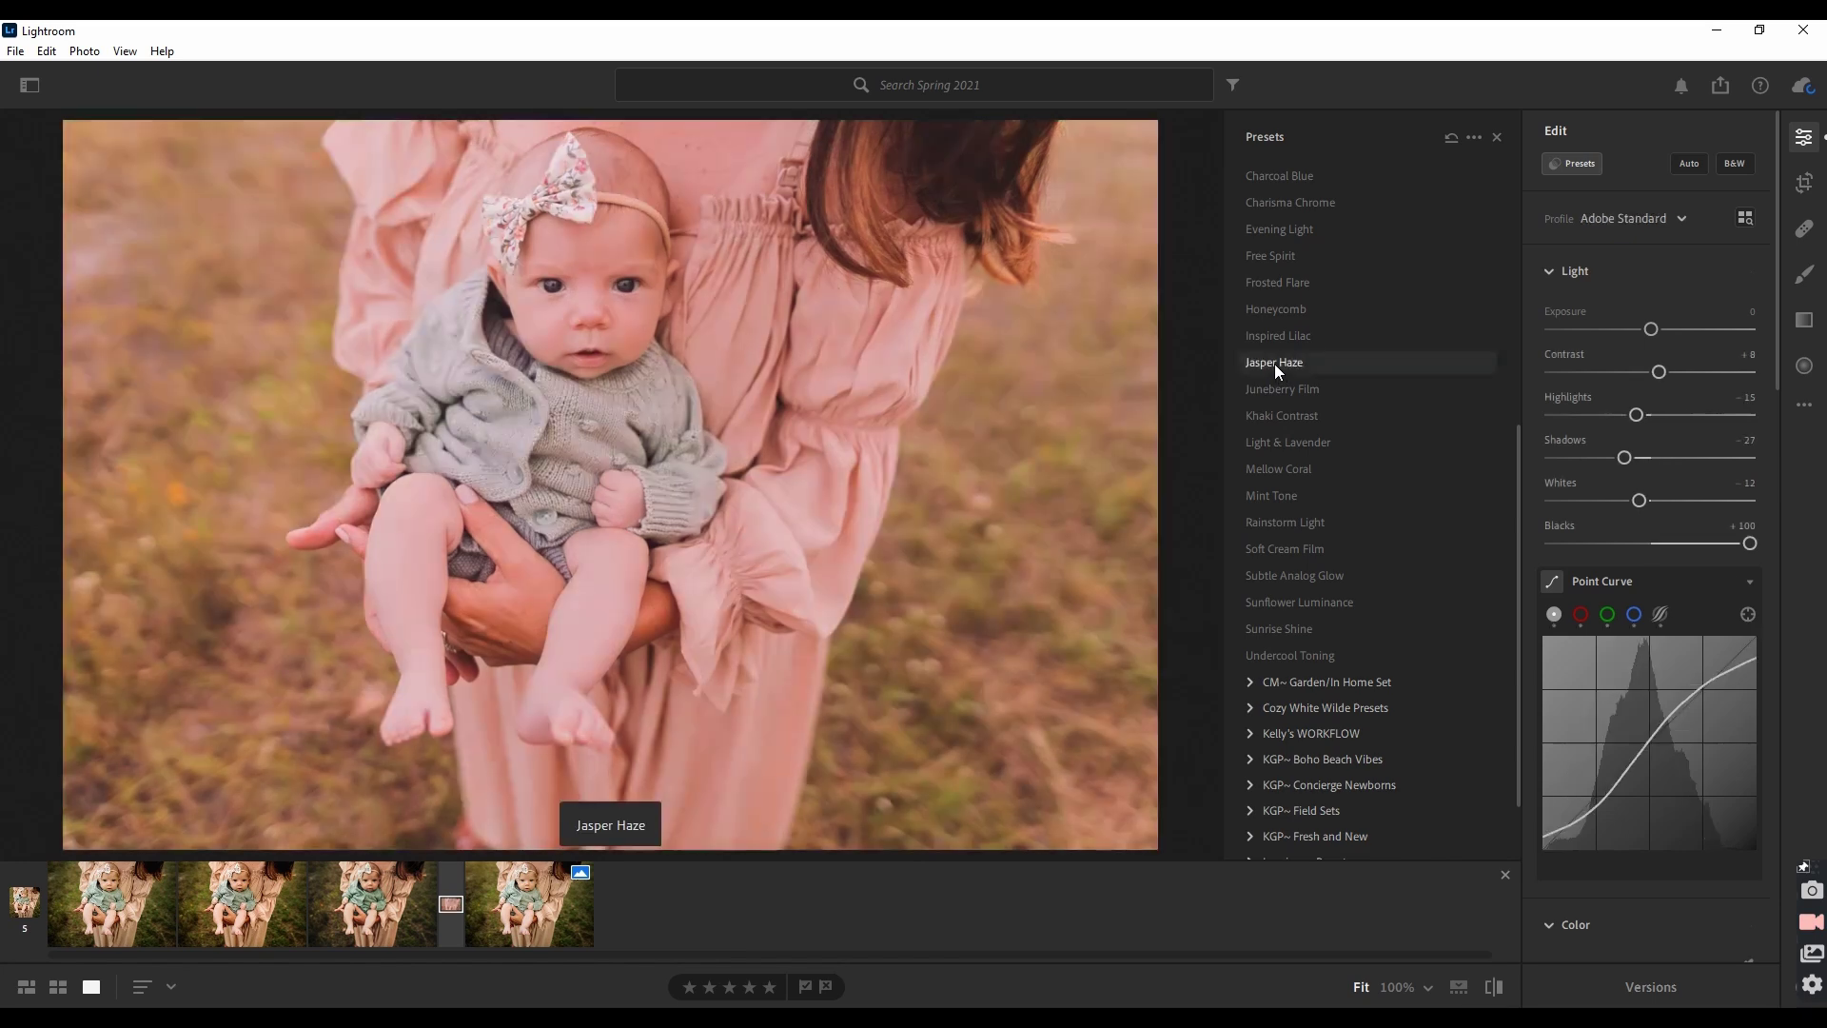
scroll(1275, 364, "up", 3)
left_click(1277, 358)
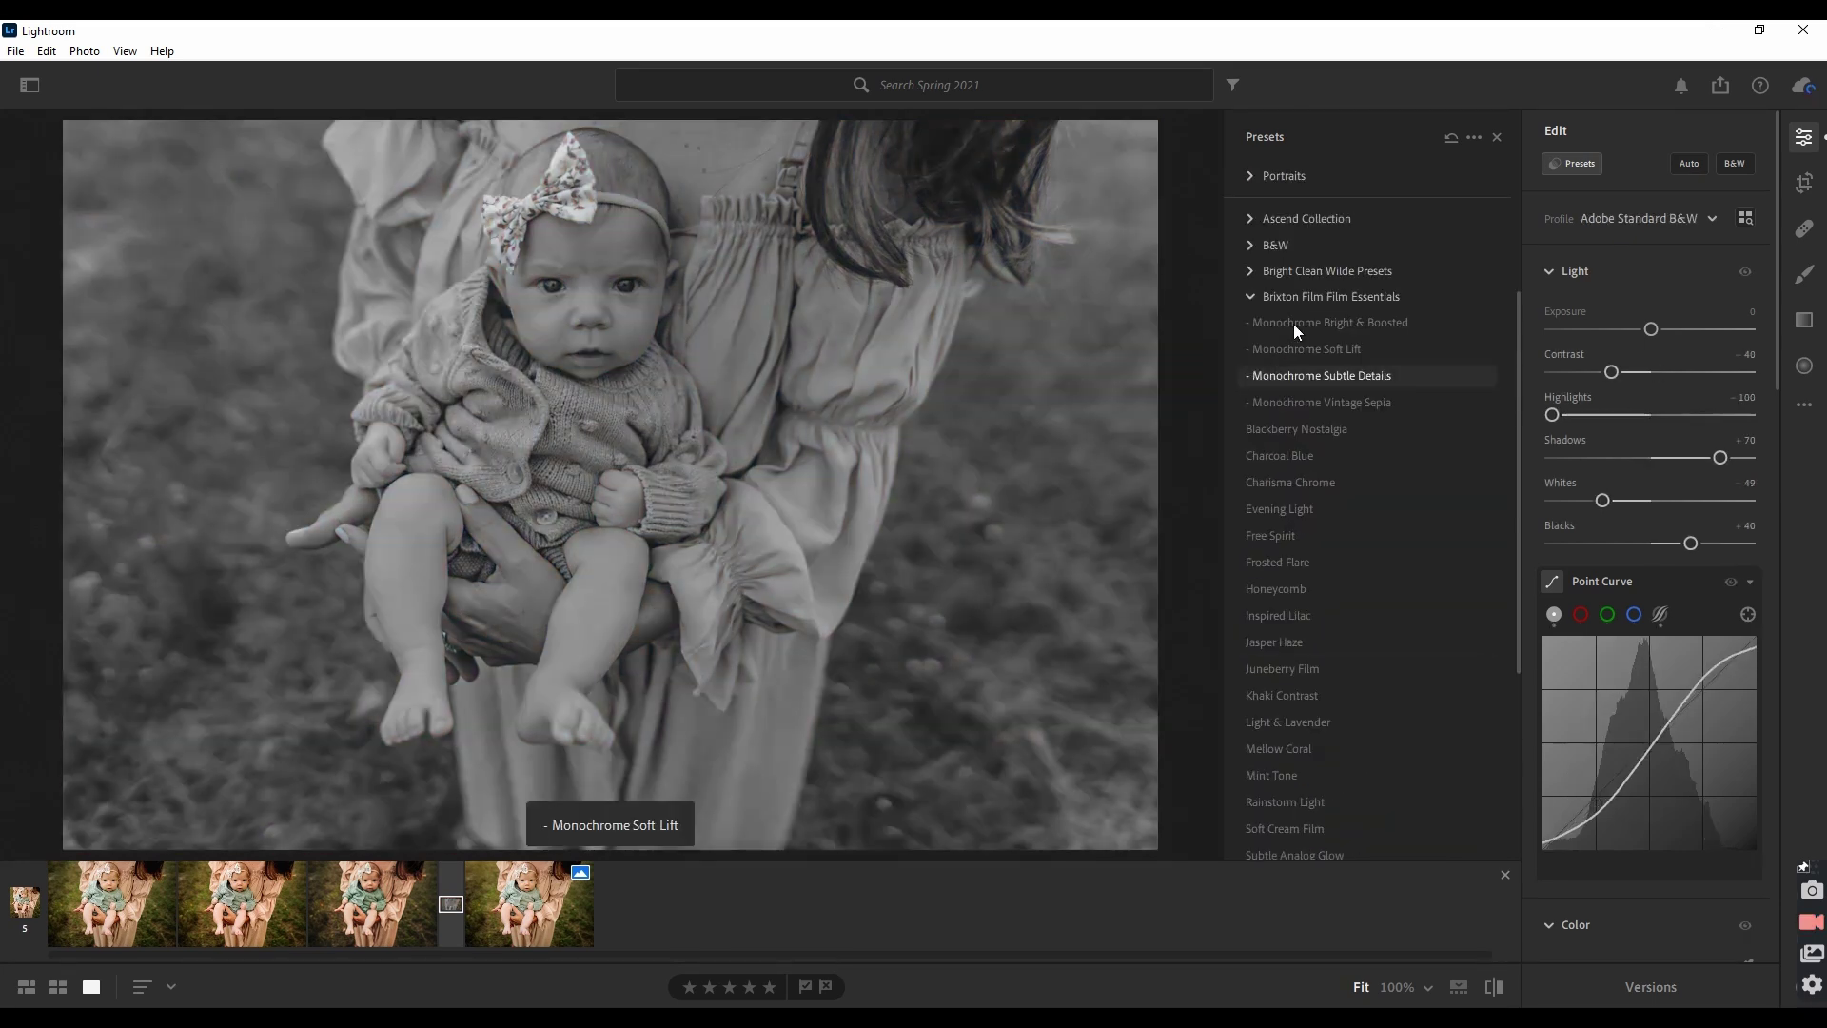
left_click(1293, 323)
left_click(1282, 457)
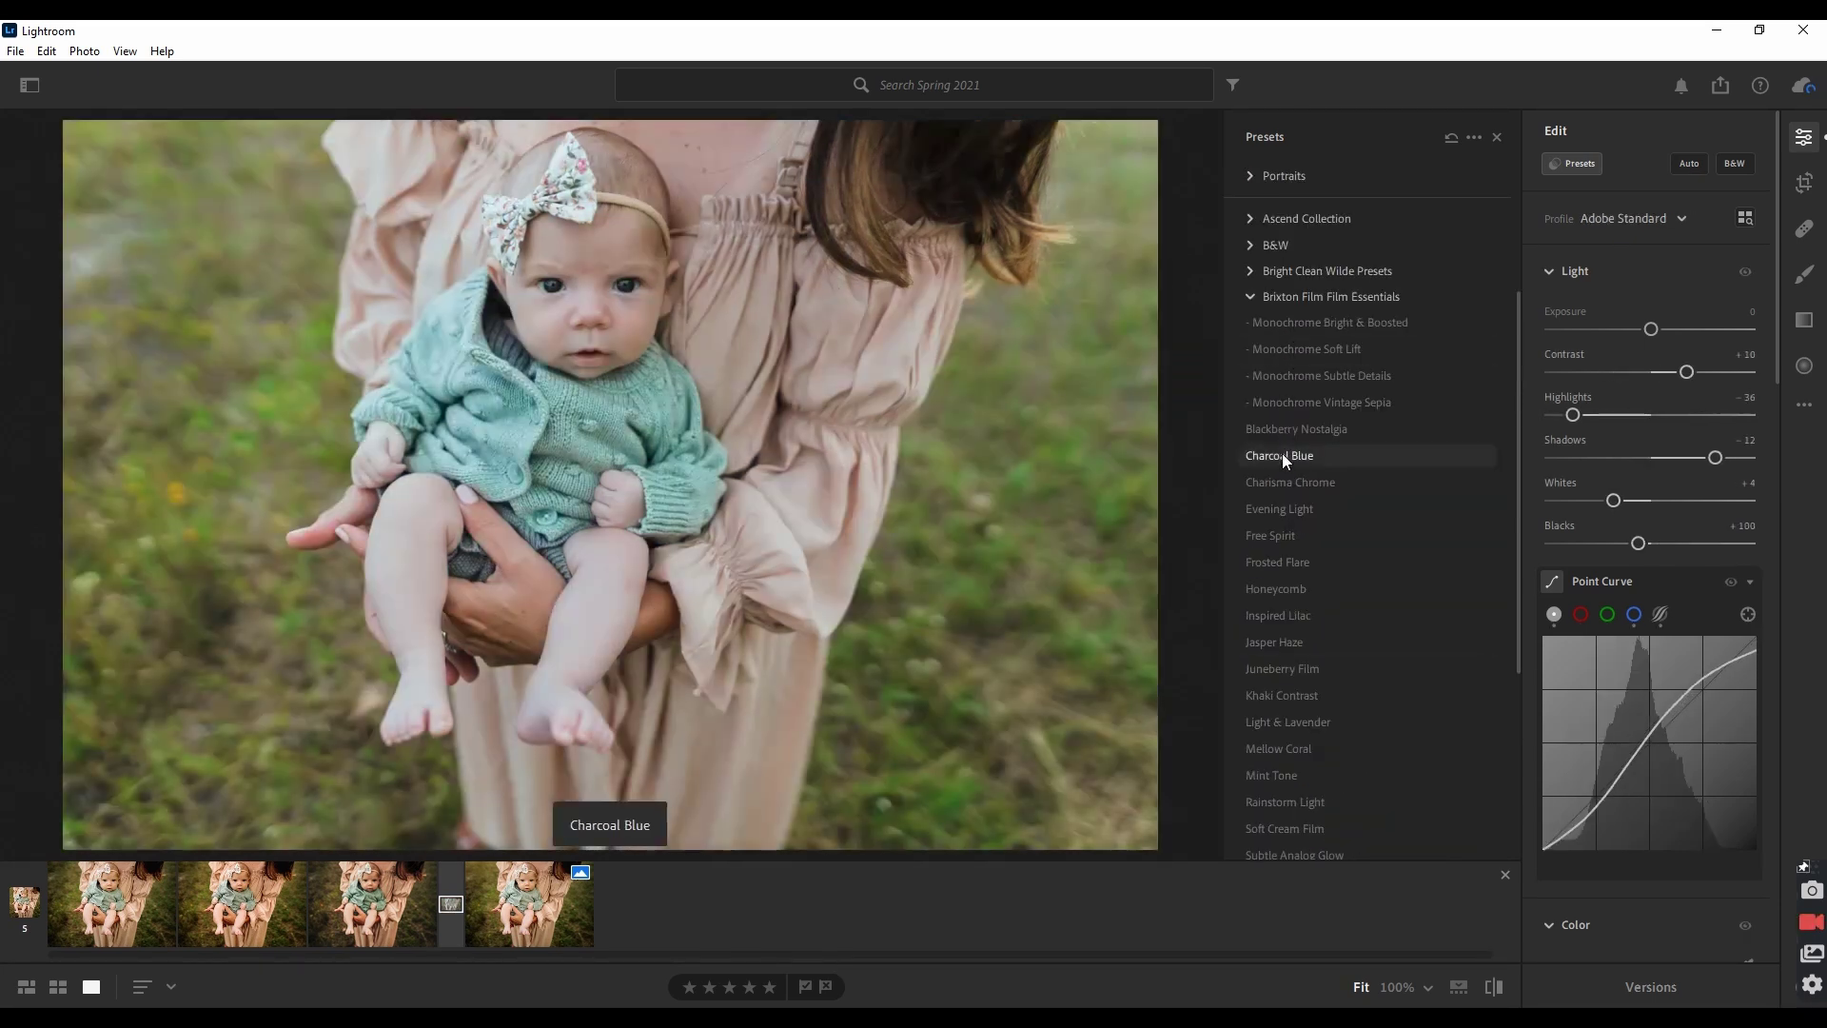
left_click(1294, 430)
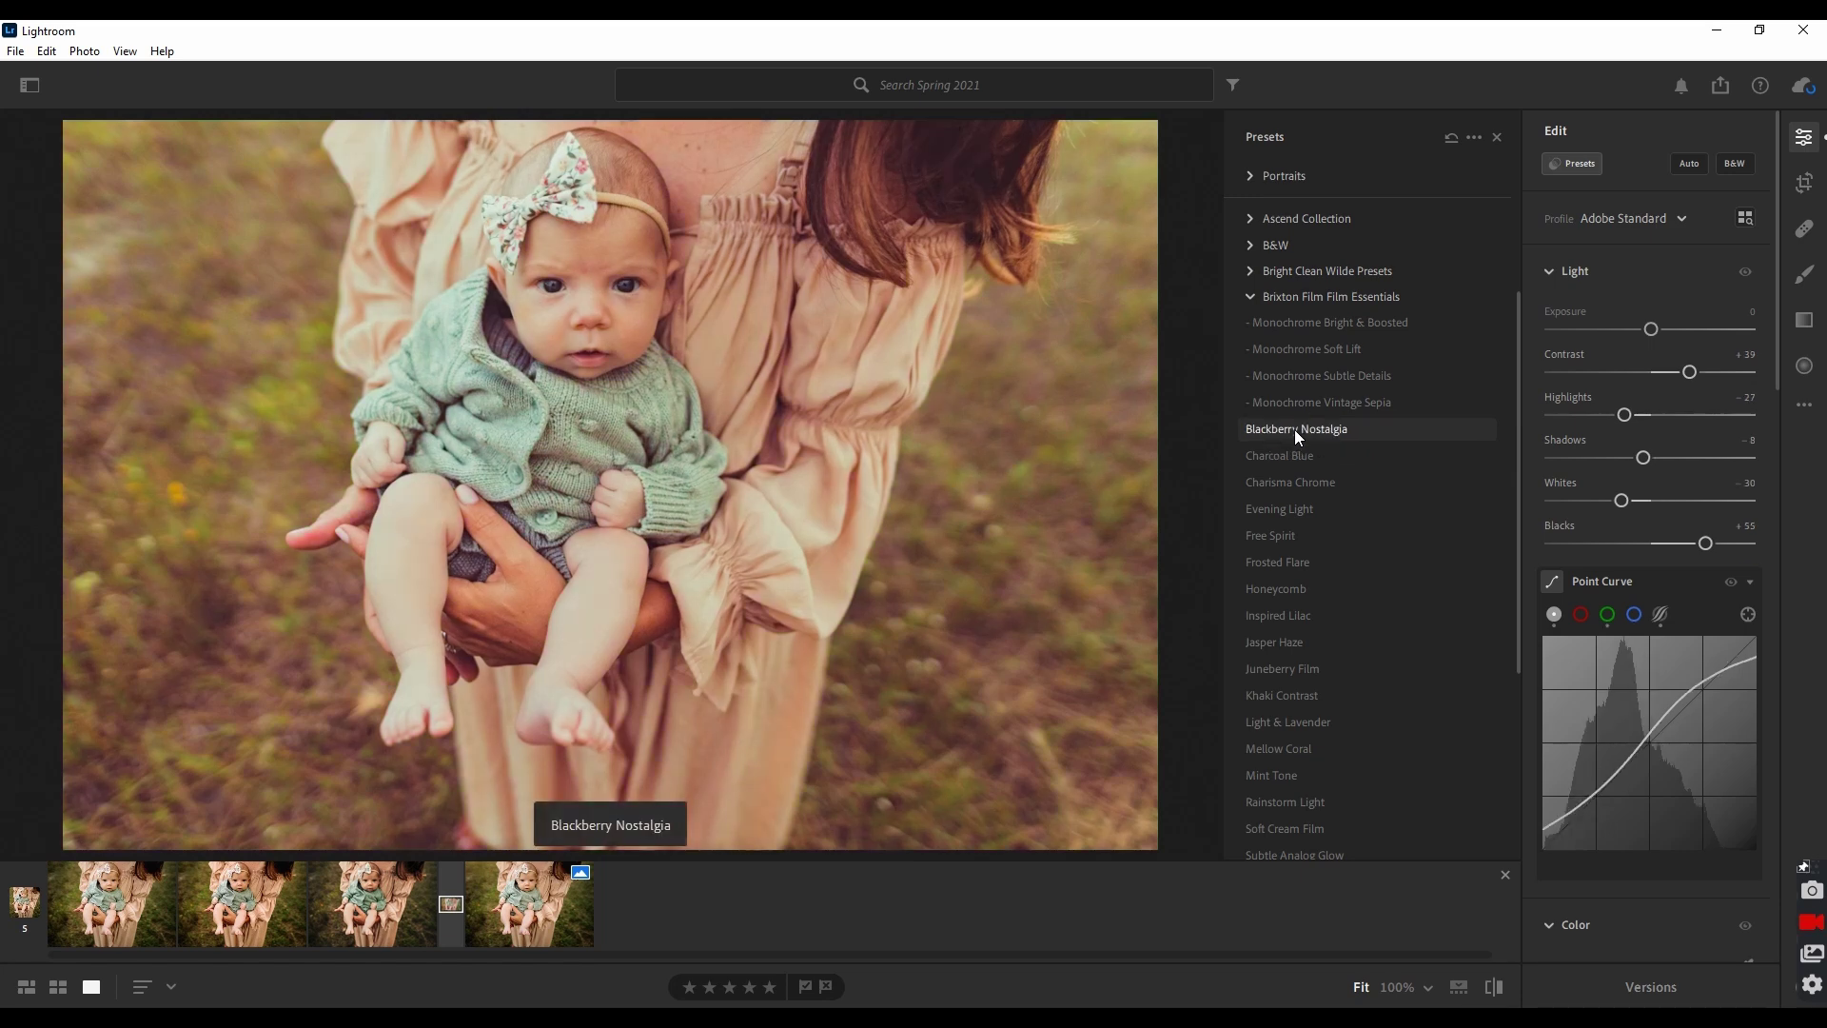
left_click(1271, 596)
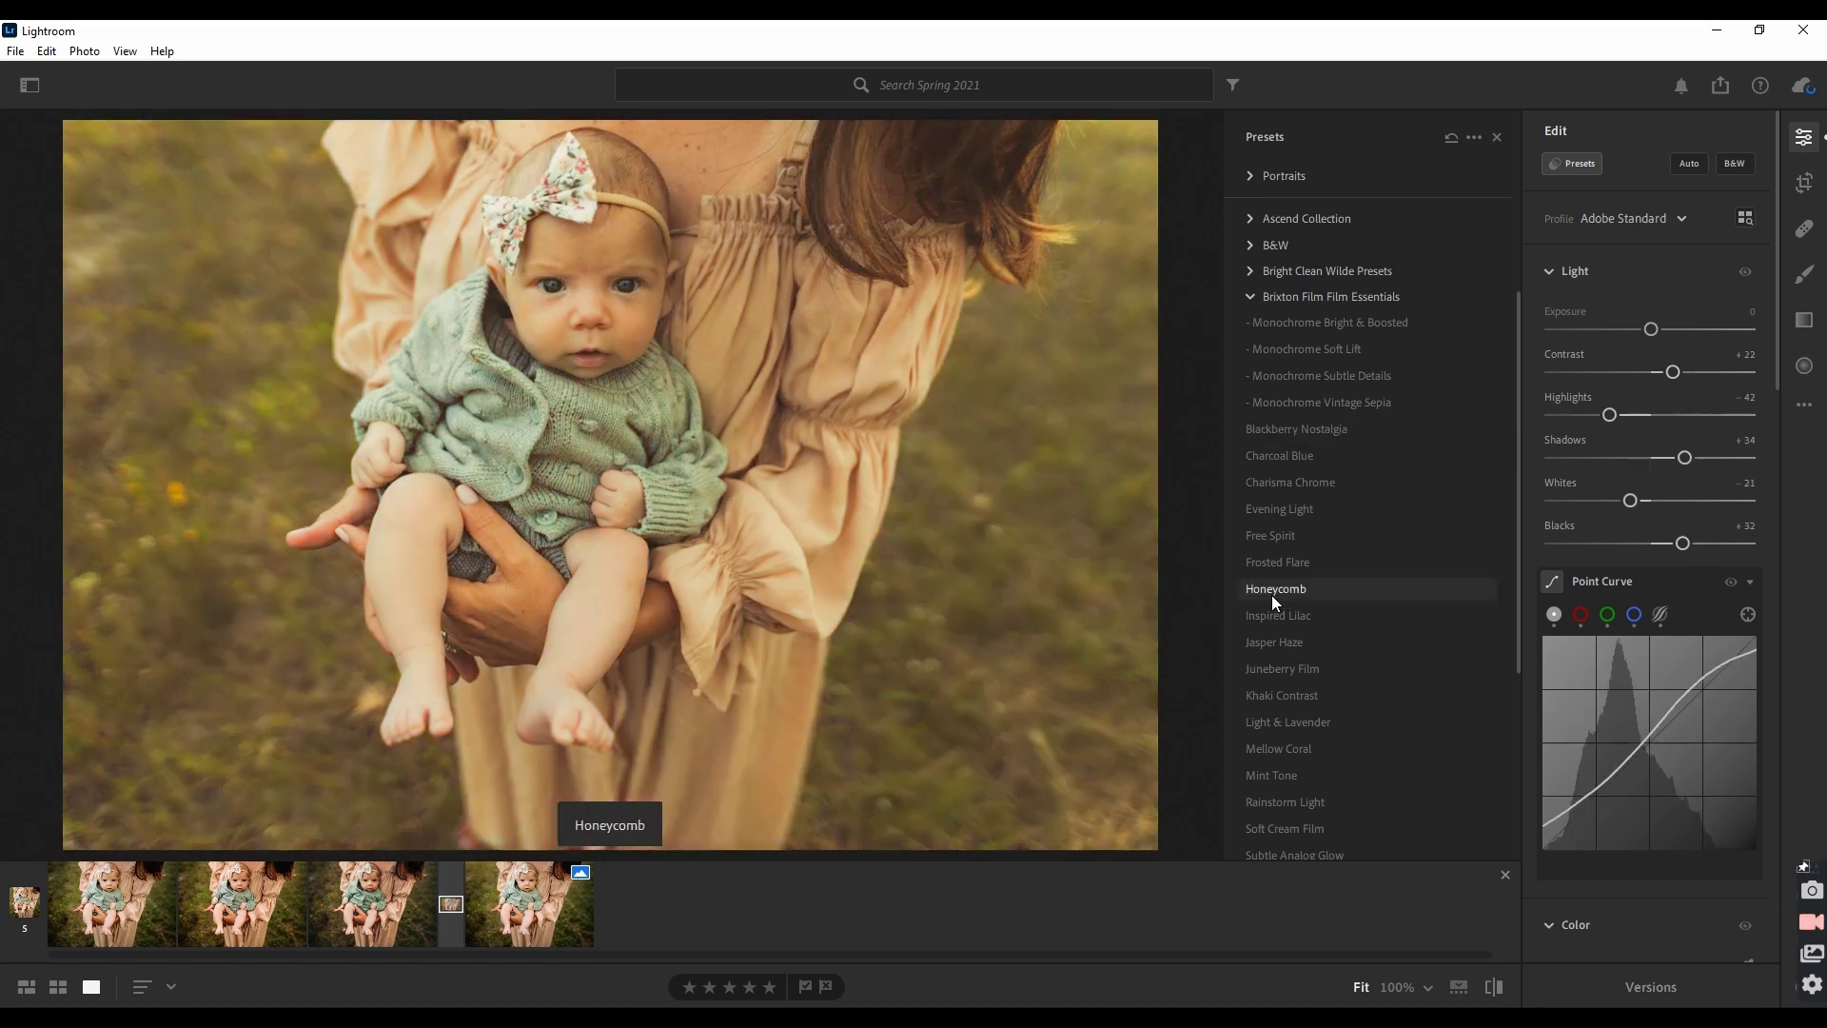
left_click(1271, 650)
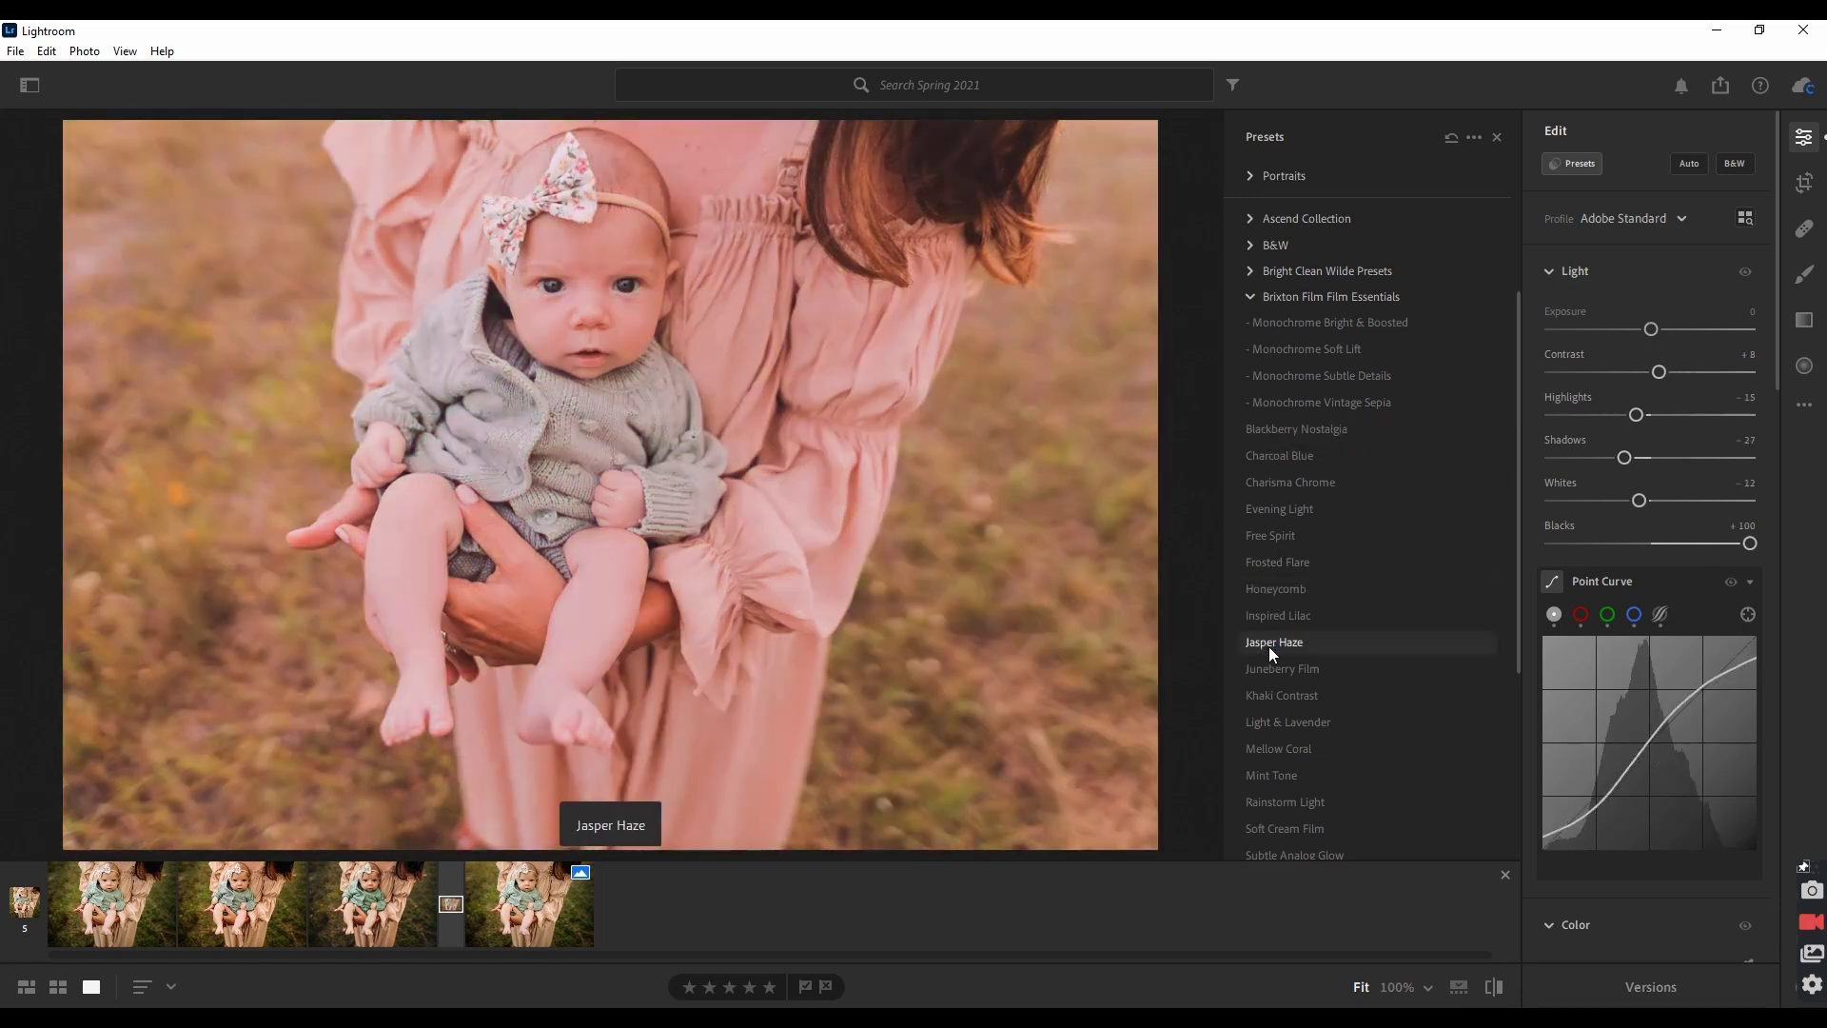
left_click(1281, 778)
left_click(1281, 781)
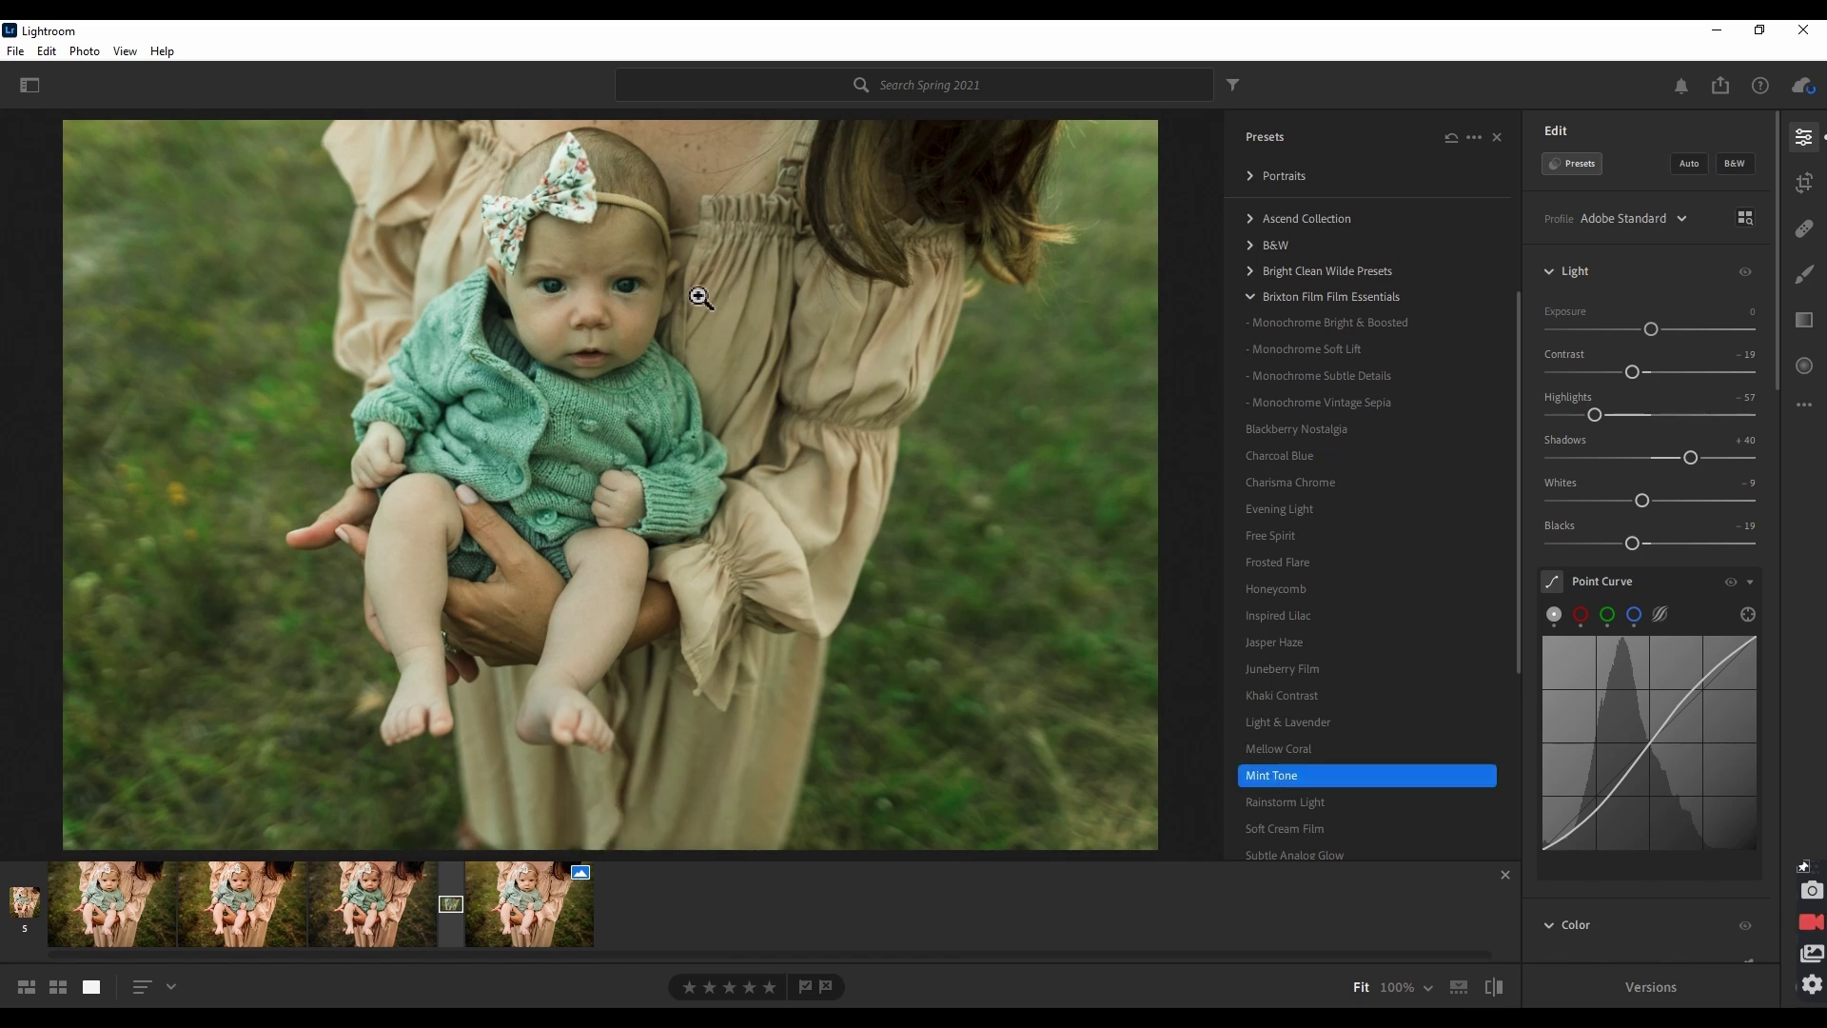
left_click(1248, 293)
Step: Set the orange Hue to -47, Saturation to +8 and Luminance to +14 with the Color Mixer's targeted adjustment on the baby's face
scroll(1701, 571, "down", 5)
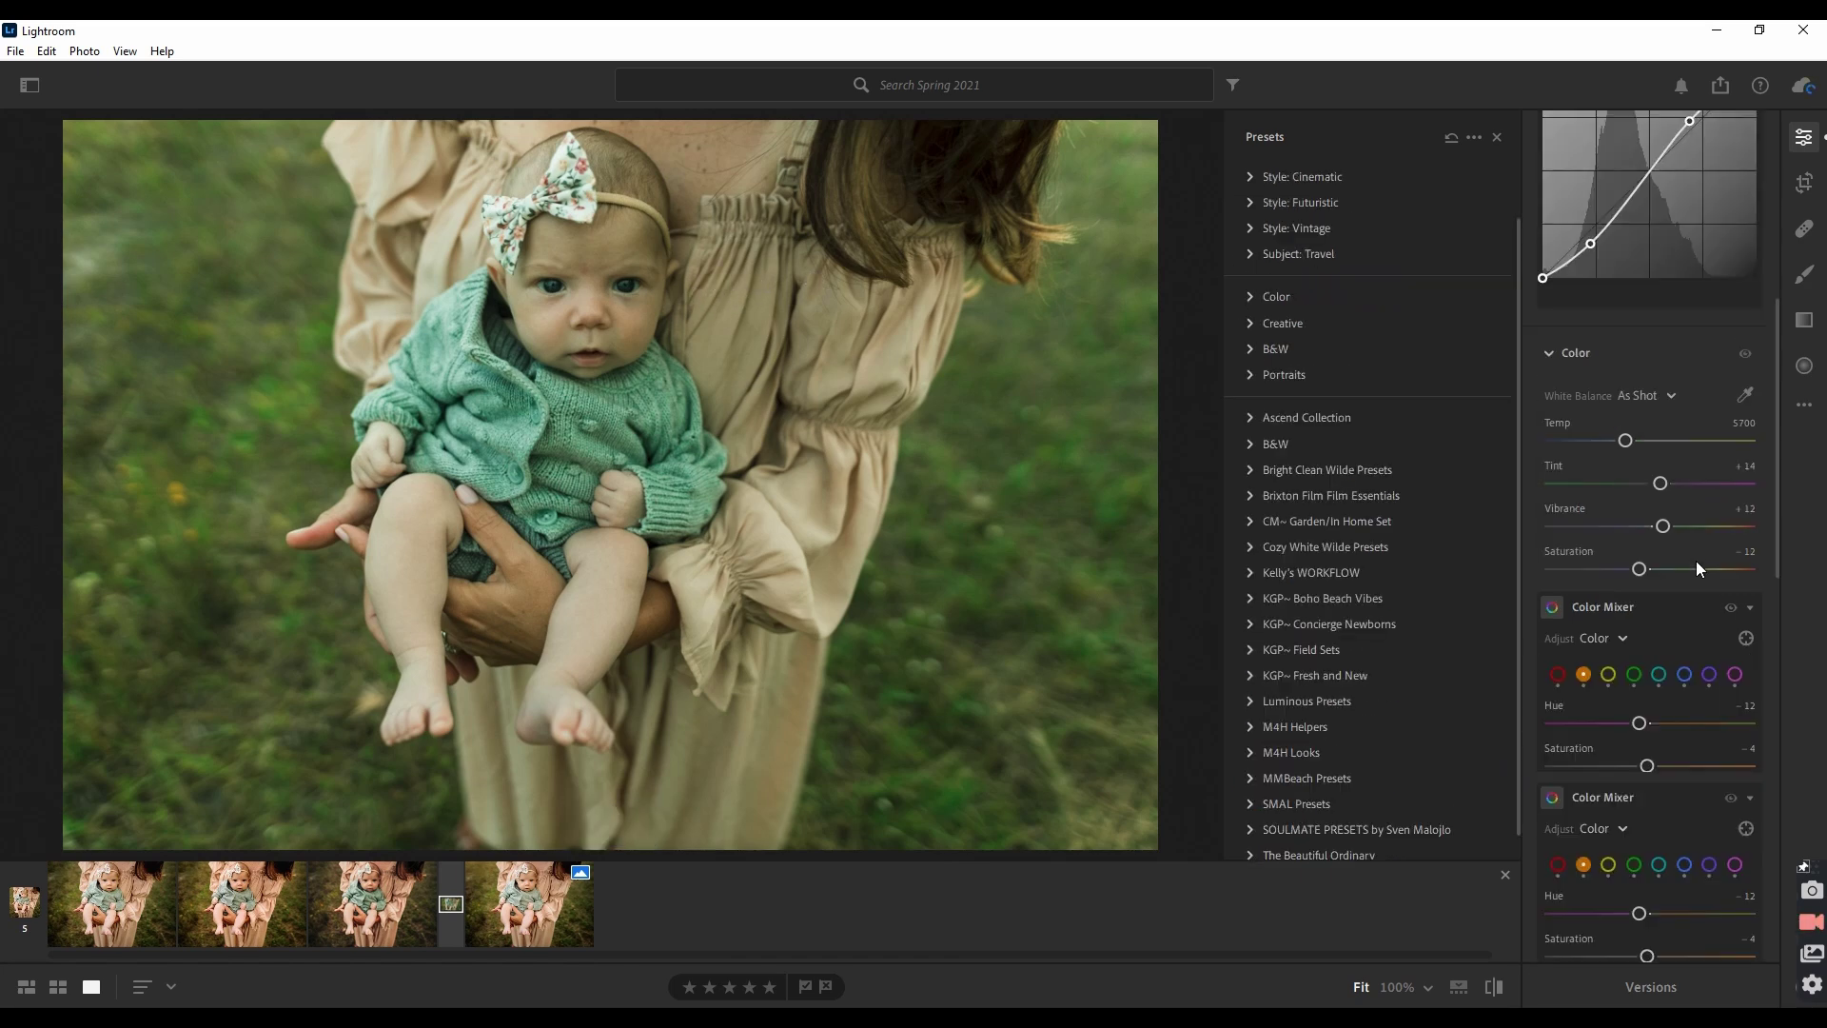
left_click(1745, 637)
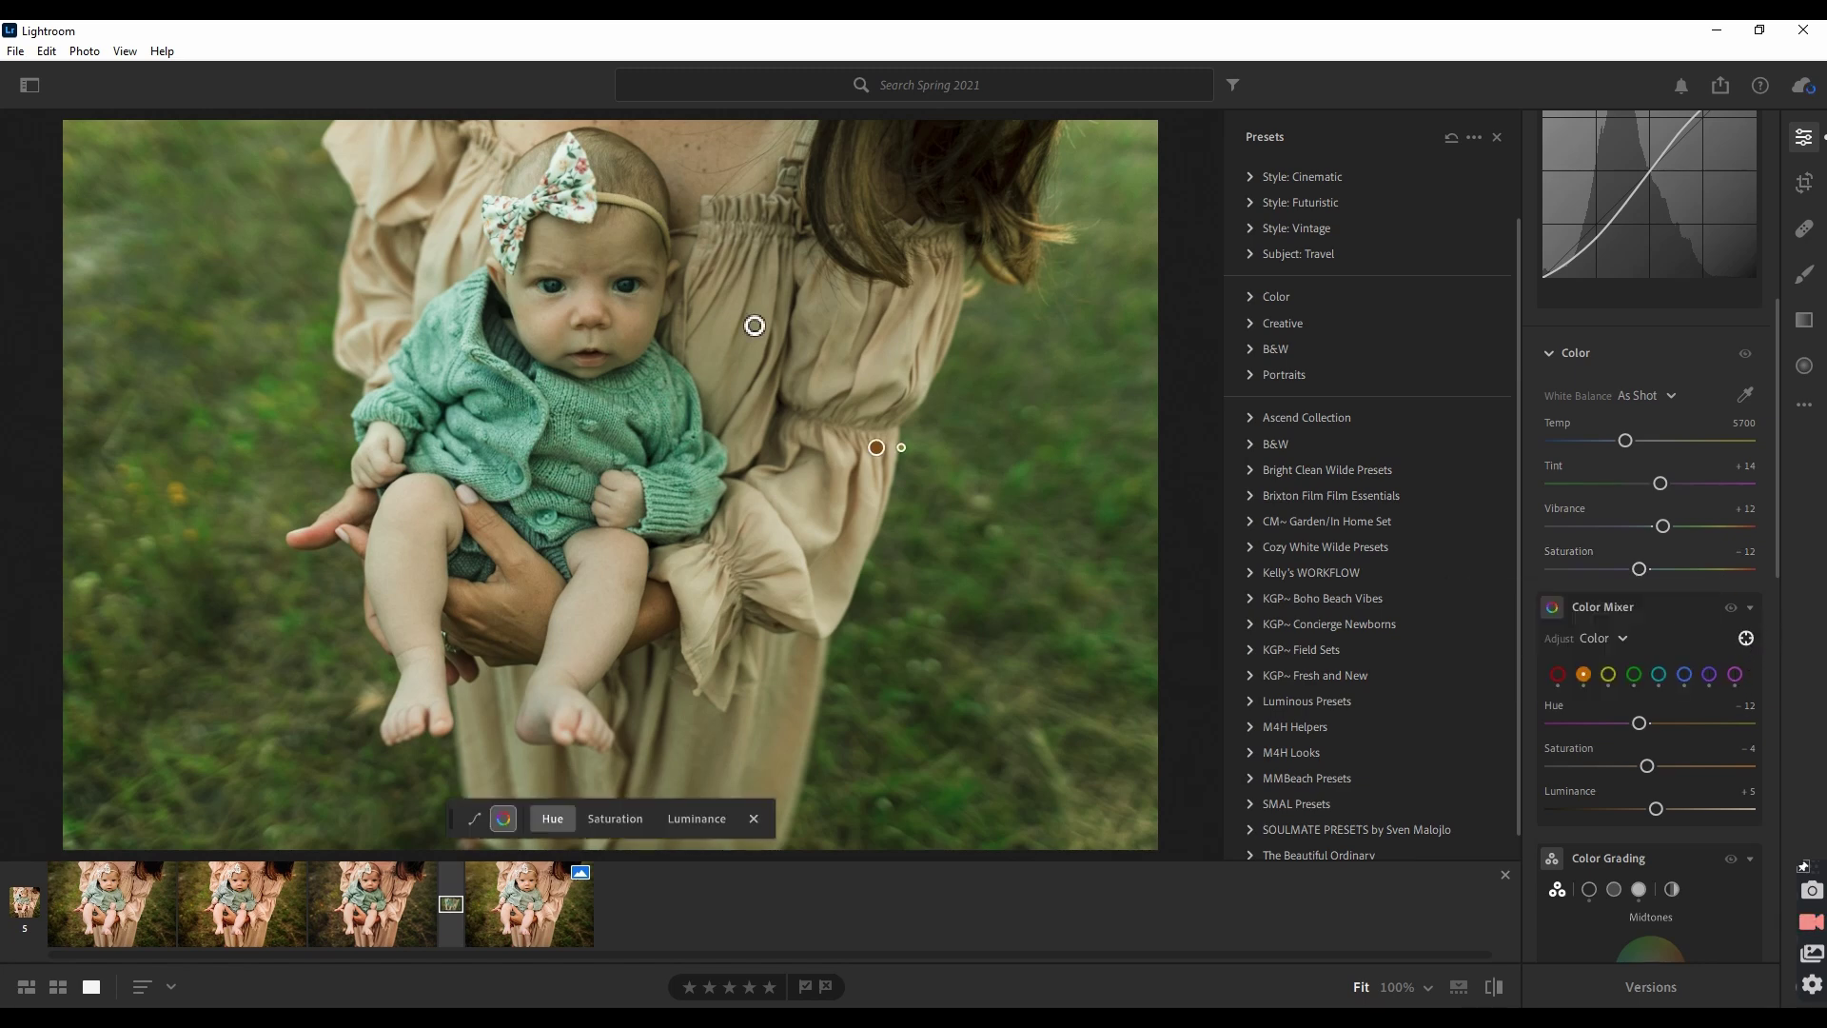
mouse_move(631, 323)
left_mouse_down()
mouse_move(586, 323)
mouse_move(647, 325)
left_mouse_up()
left_click(614, 818)
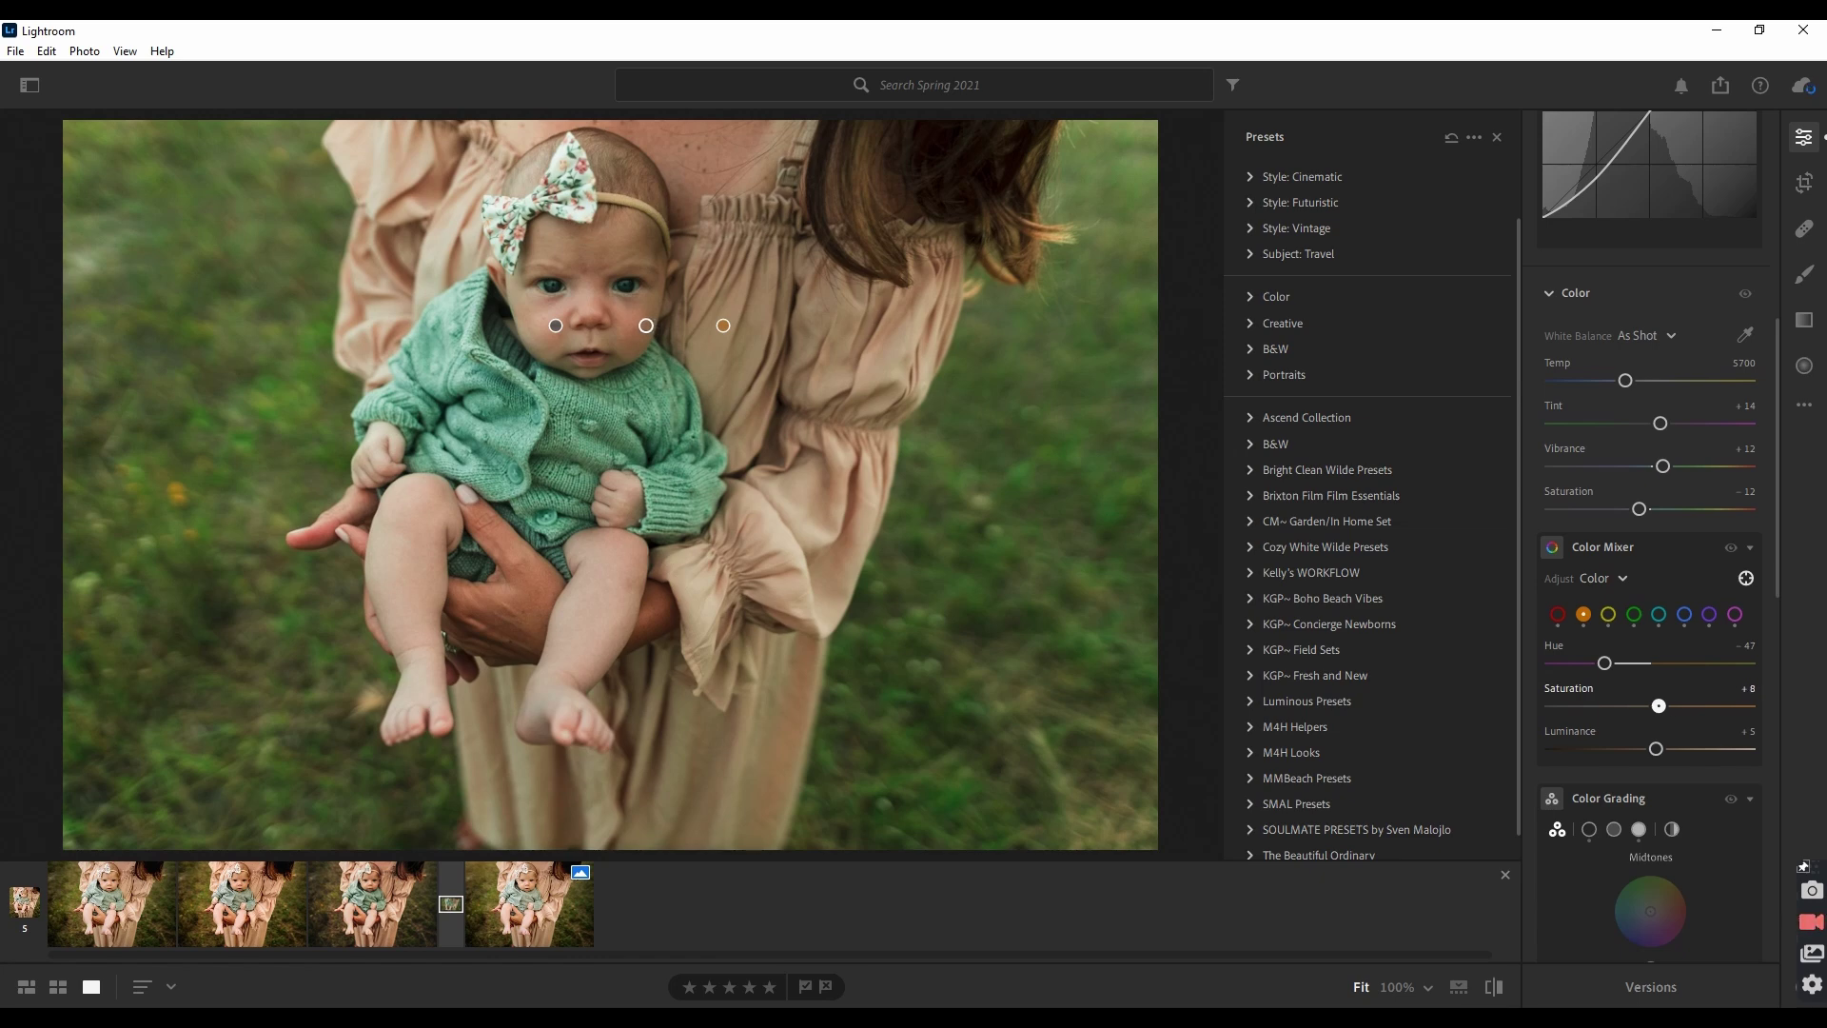
left_click(687, 820)
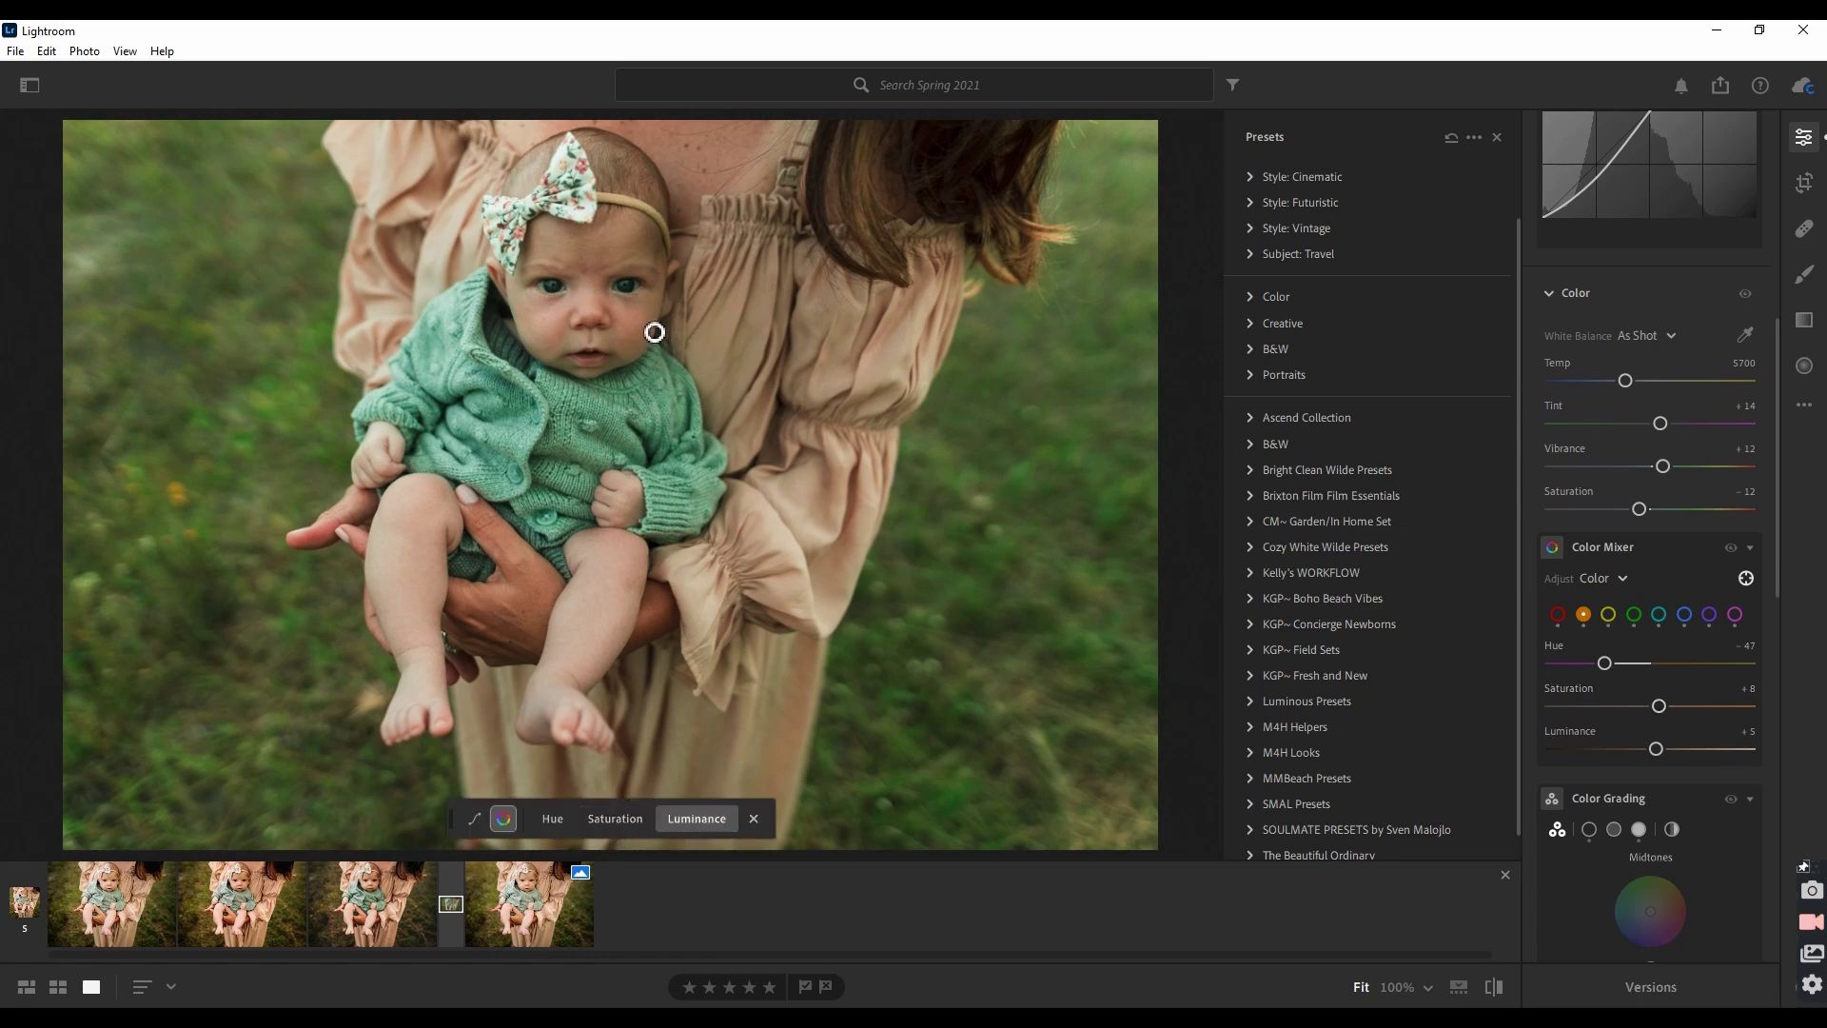
left_click_drag(639, 326, 652, 325)
left_click(755, 820)
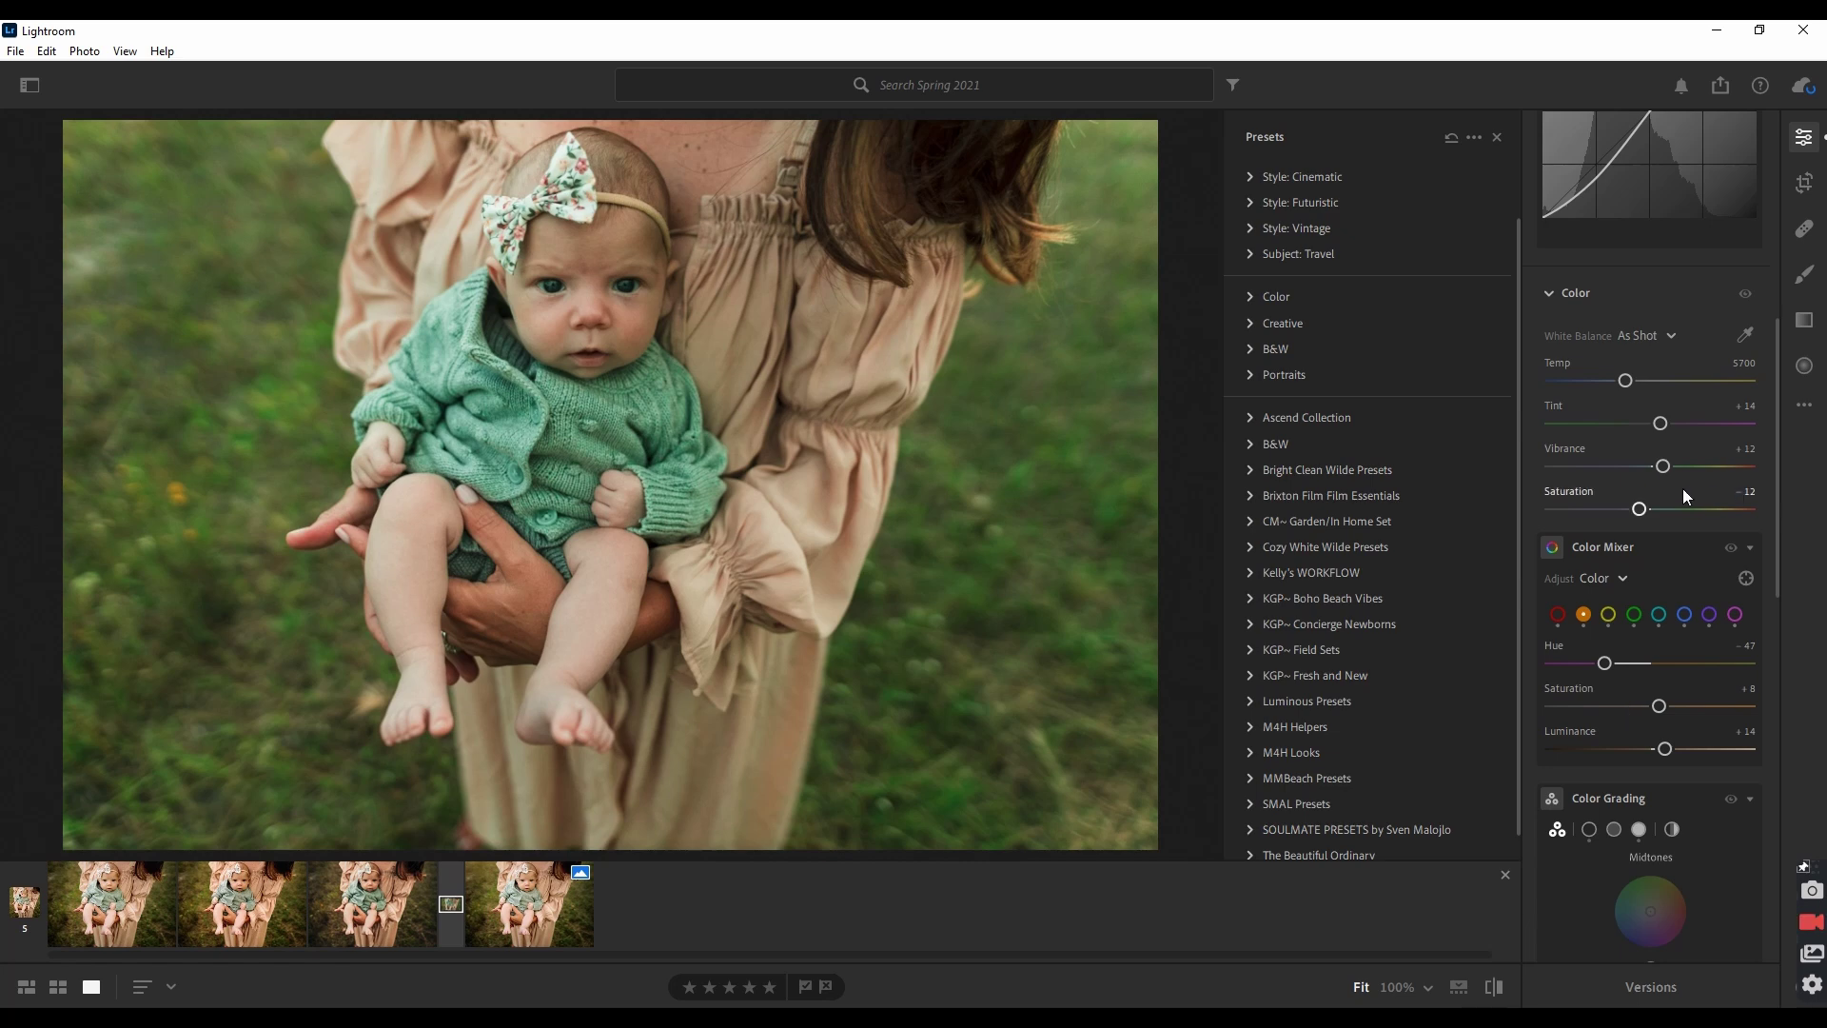
Step: Return to the second photo in the filmstrip and set its white balance Tint to +5
scroll(1707, 501, "up", 6)
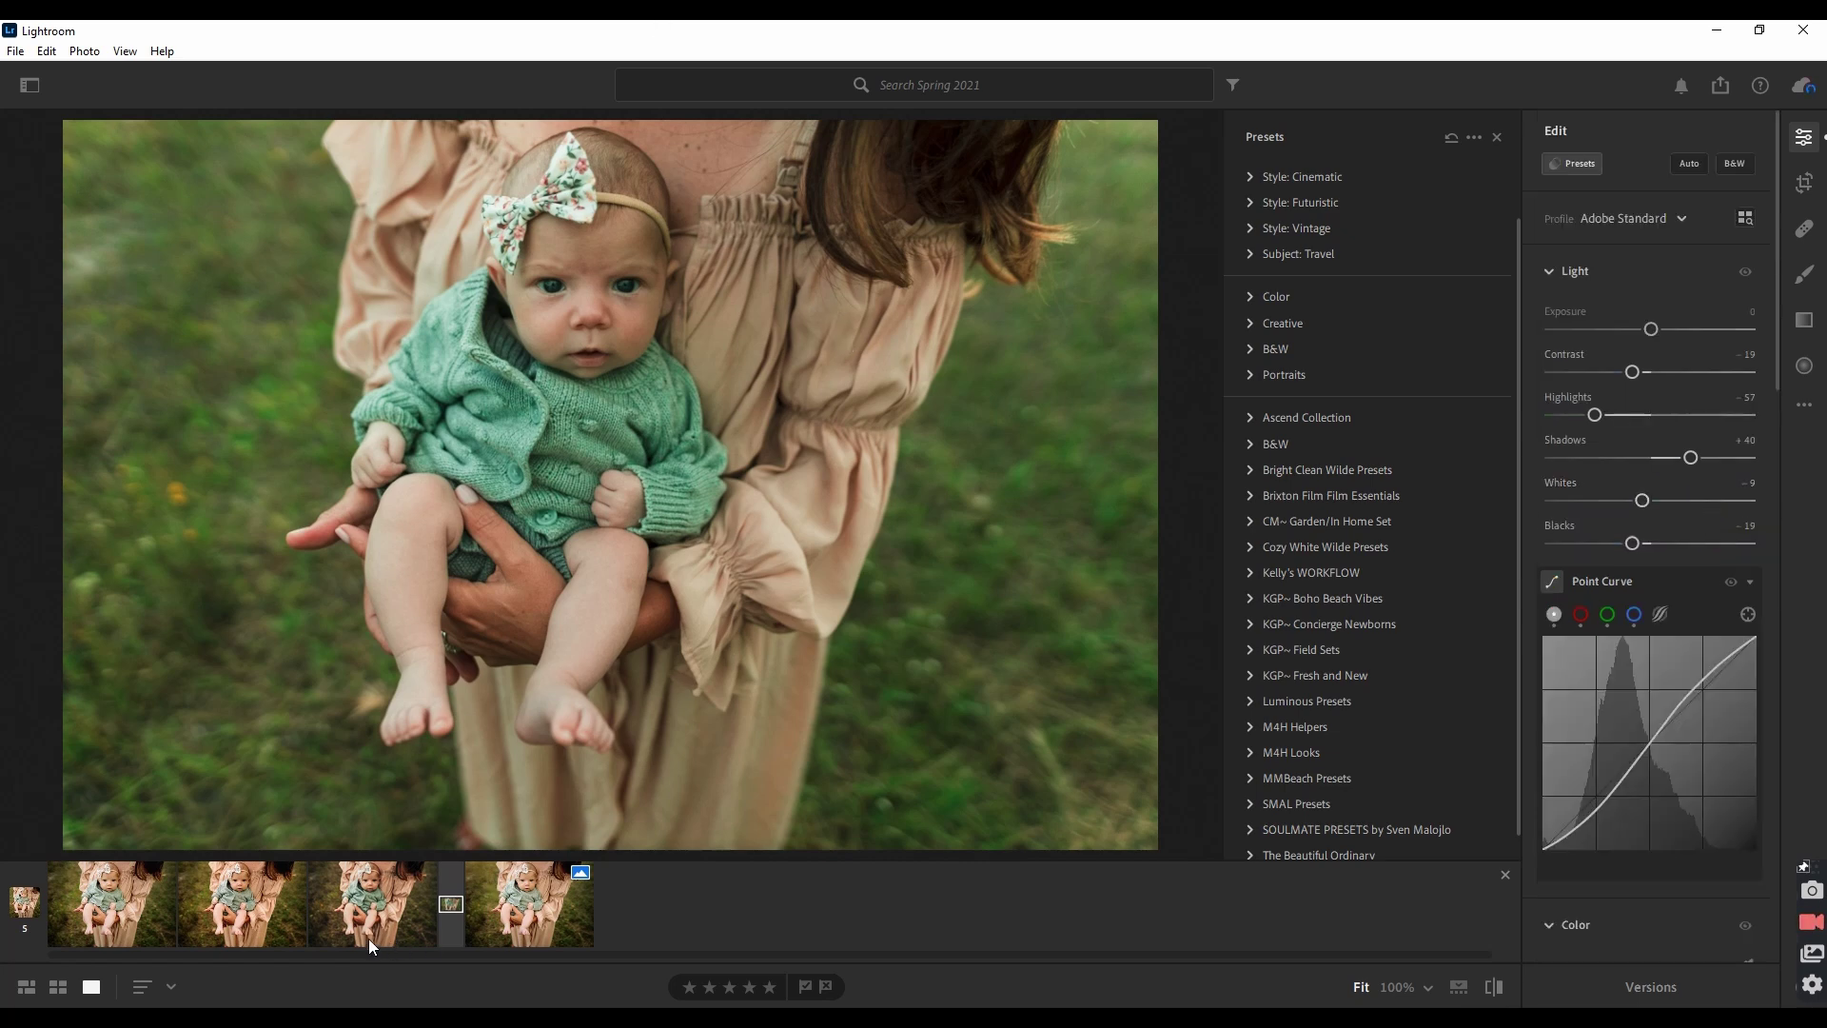
key("Left")
key("Left")
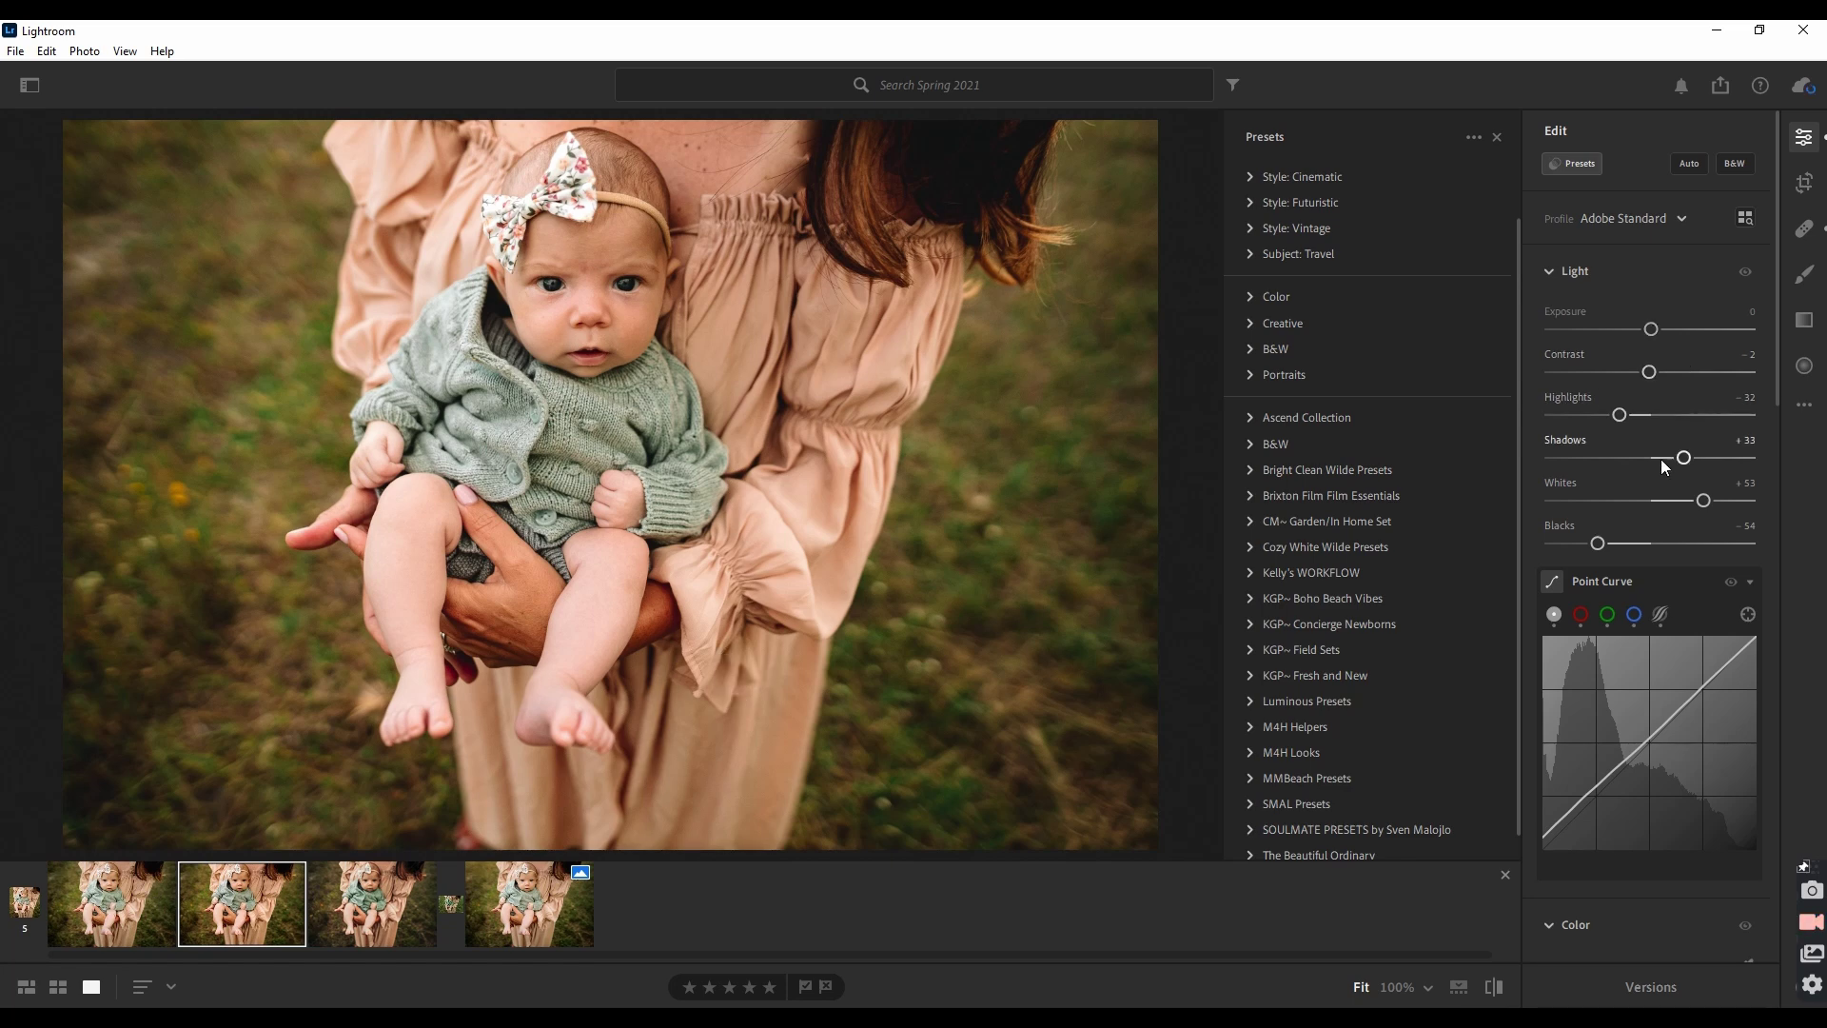
scroll(1663, 506, "down", 5)
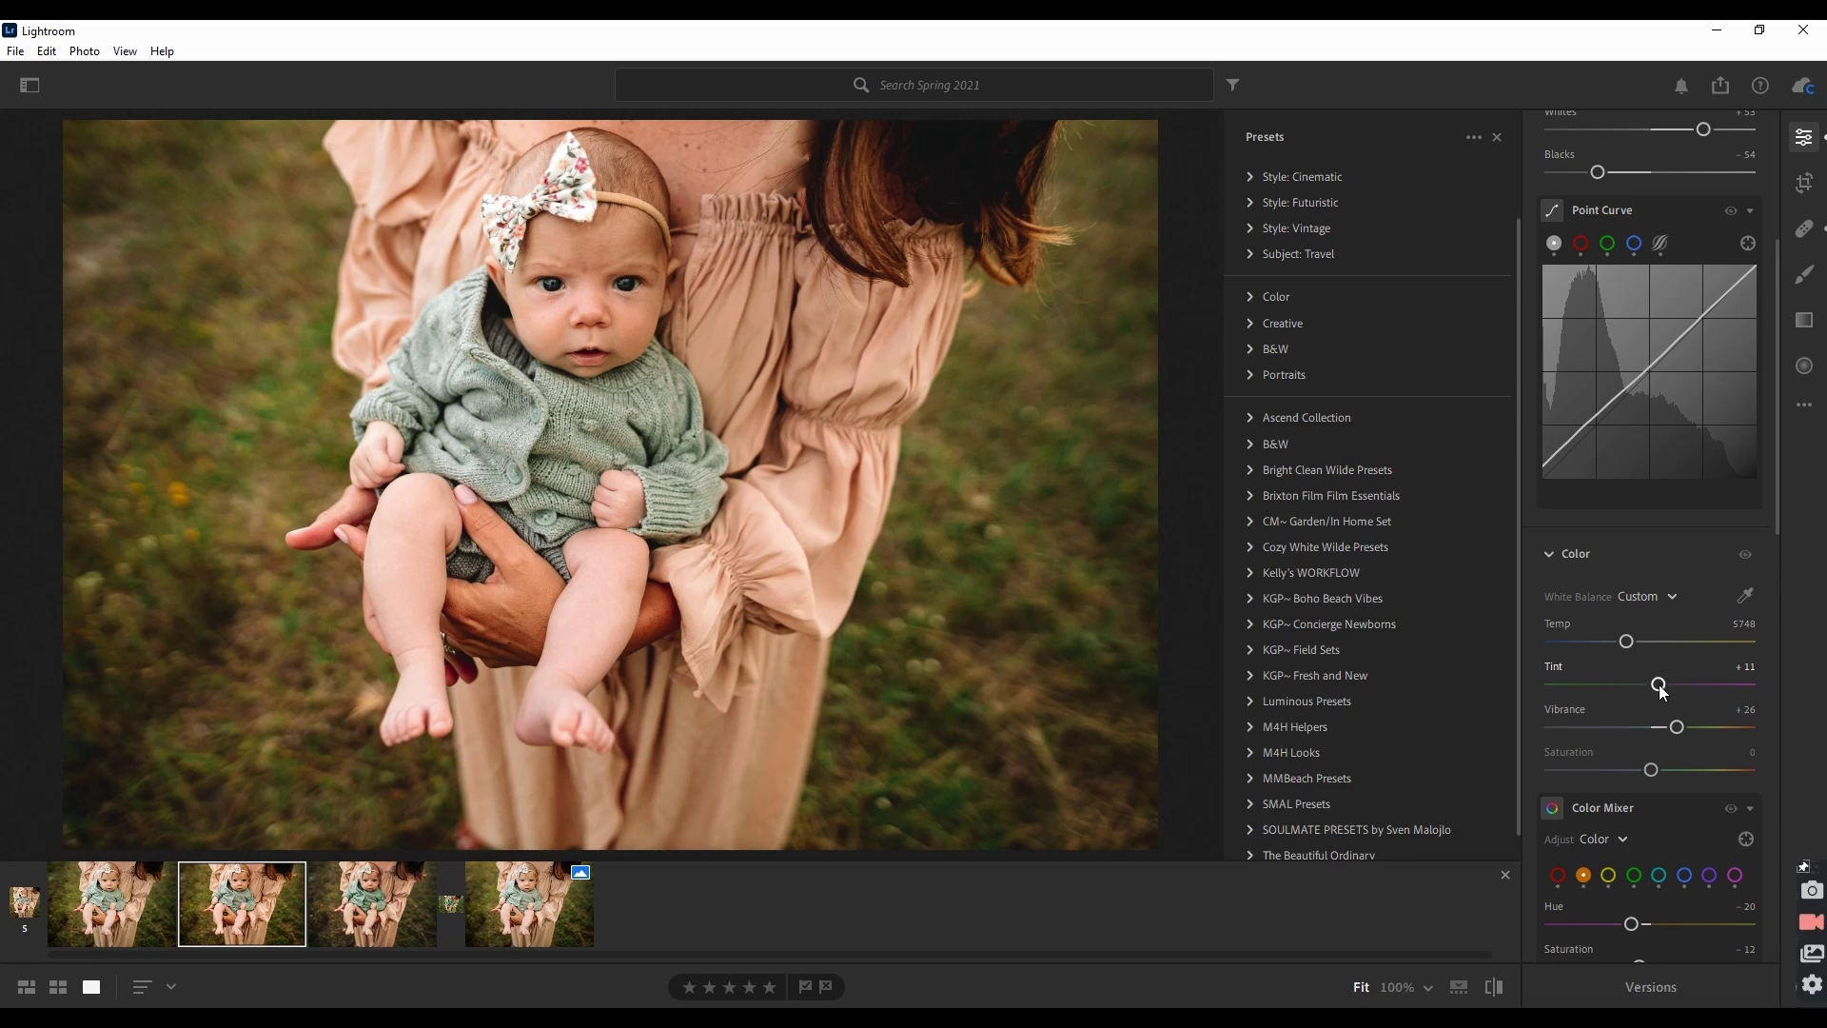
left_click_drag(1661, 690, 1657, 689)
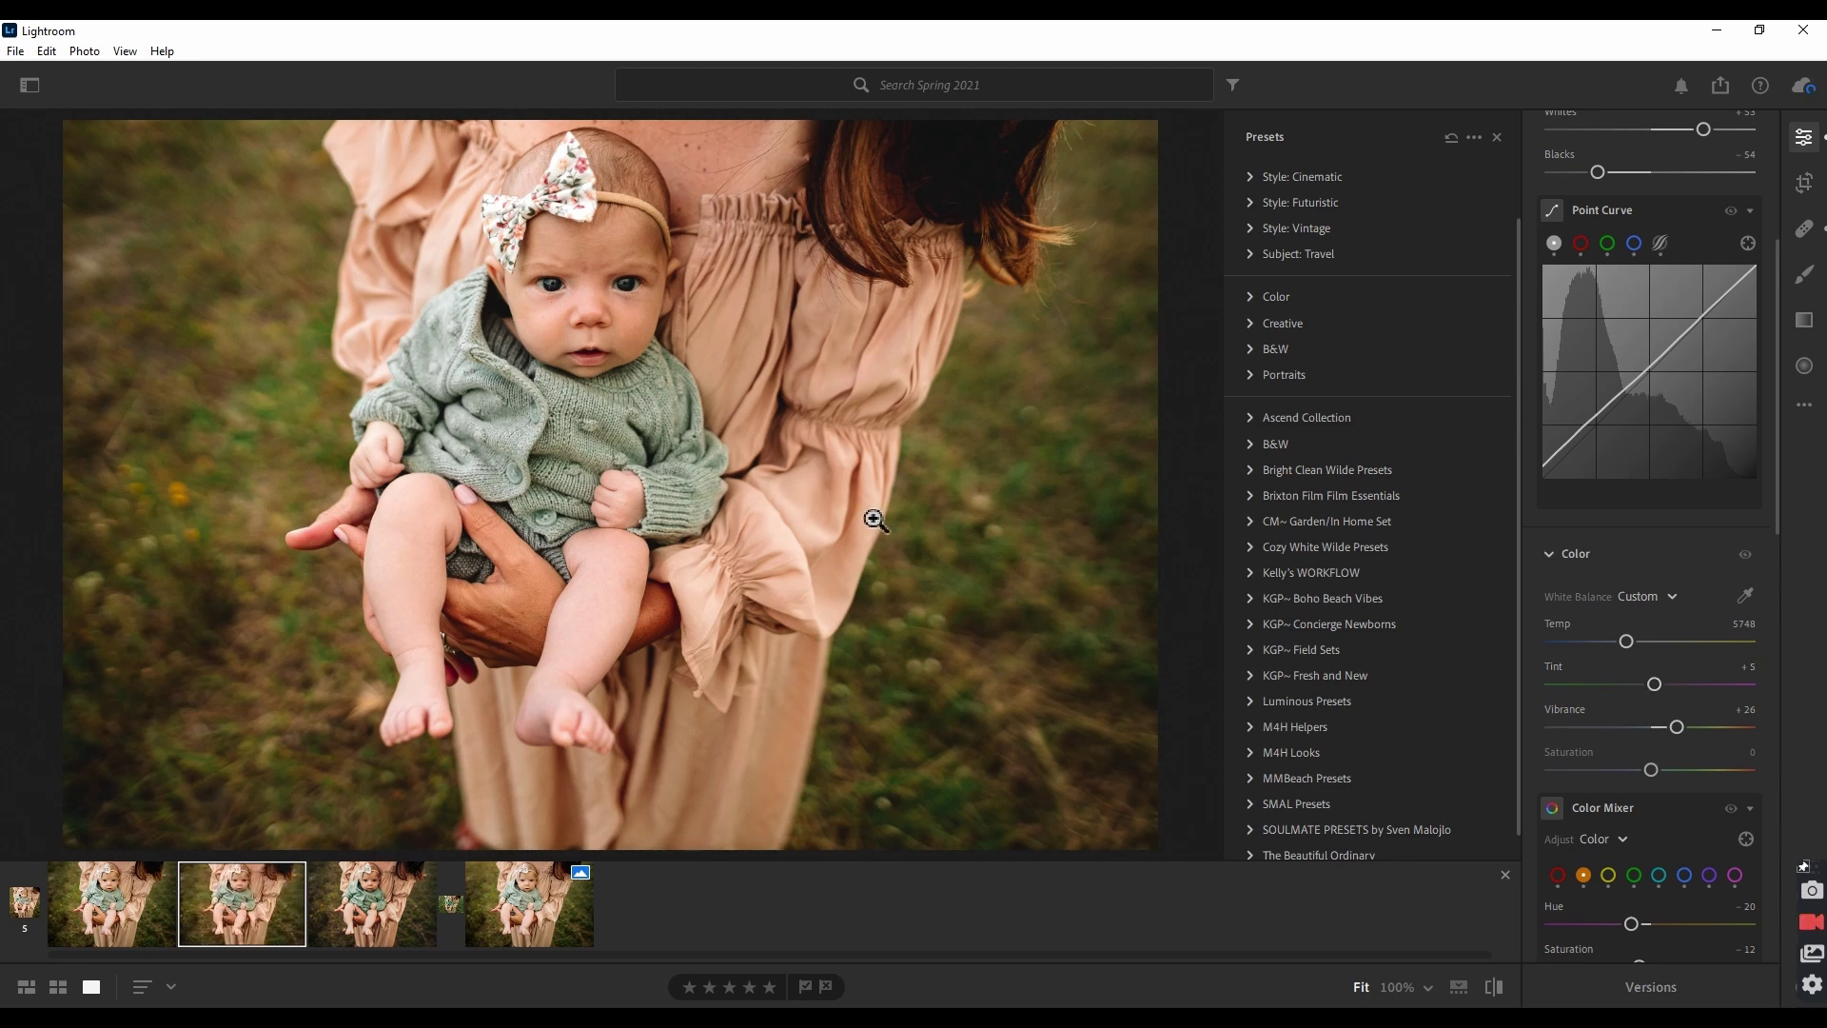